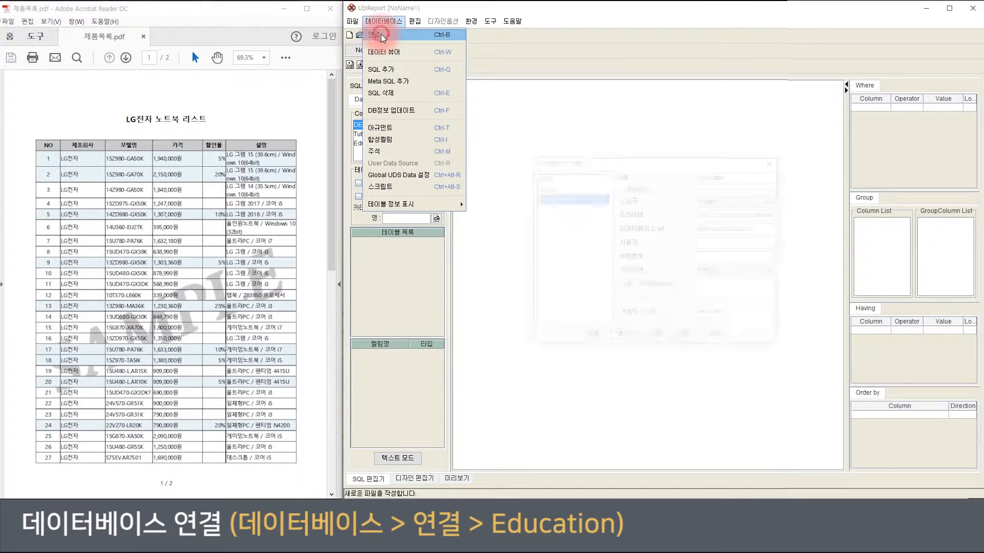
Connect the report to the Education database and add a String argument named pCompany.
{"action": "left_click", "coordinate": [380, 33]}
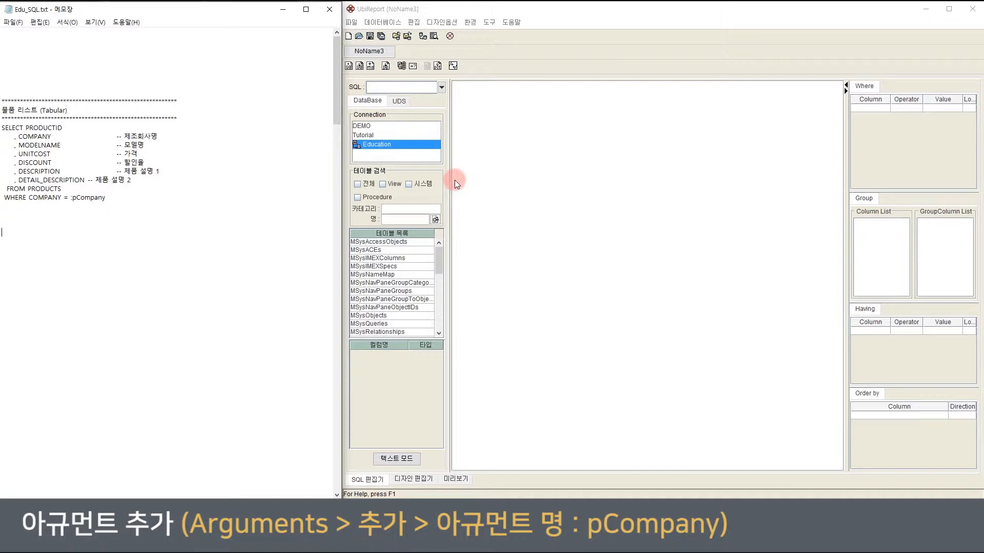
{"action": "left_click", "coordinate": [414, 66]}
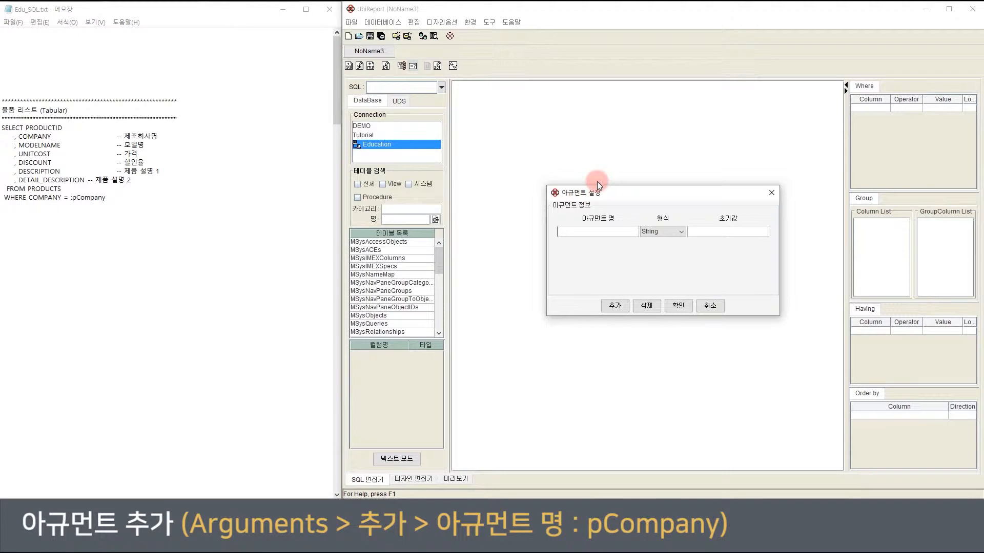
{"action": "type", "text": "pCompany"}
{"action": "left_click", "coordinate": [681, 305]}
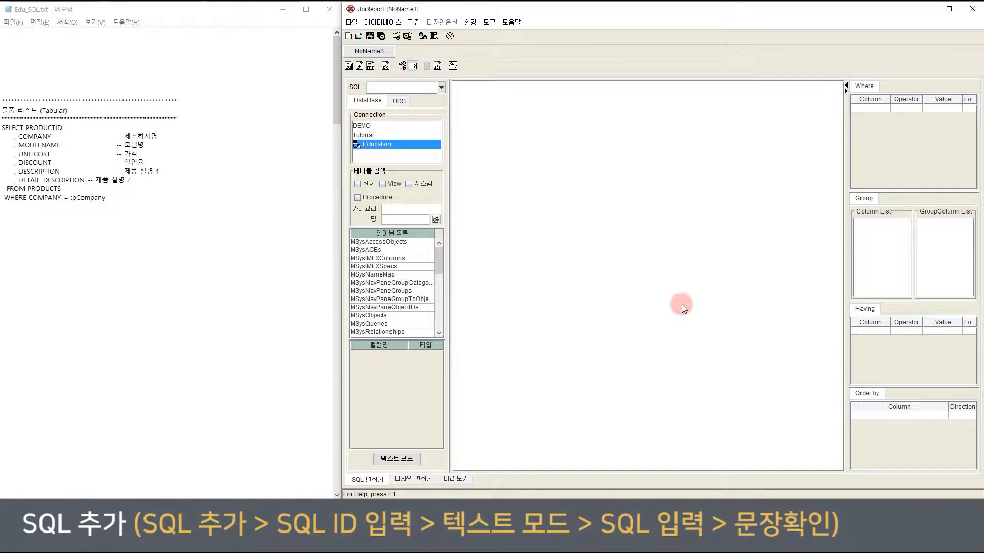
Add a new SQL entry named PRODUCTS.
{"action": "left_click", "coordinate": [350, 65]}
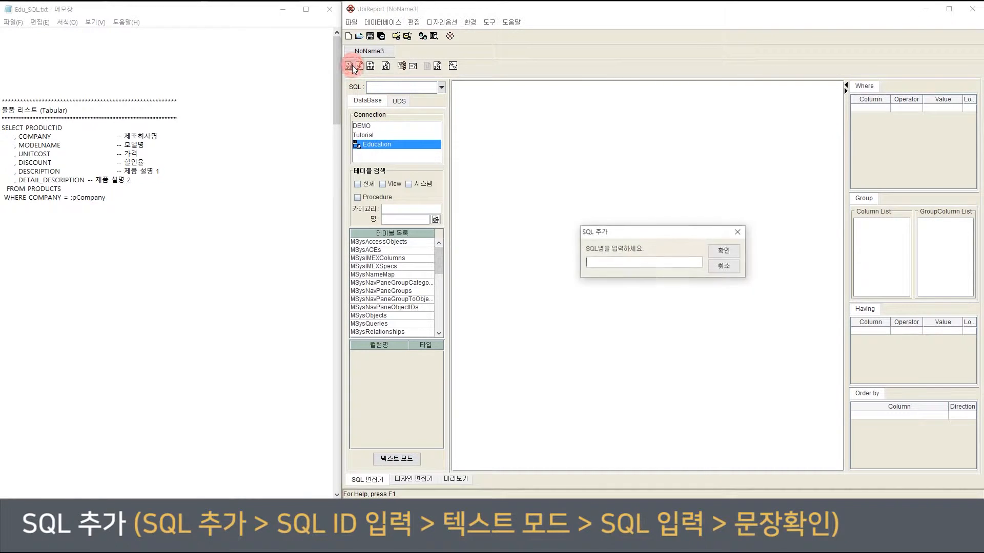
{"action": "type", "text": "PRODU"}
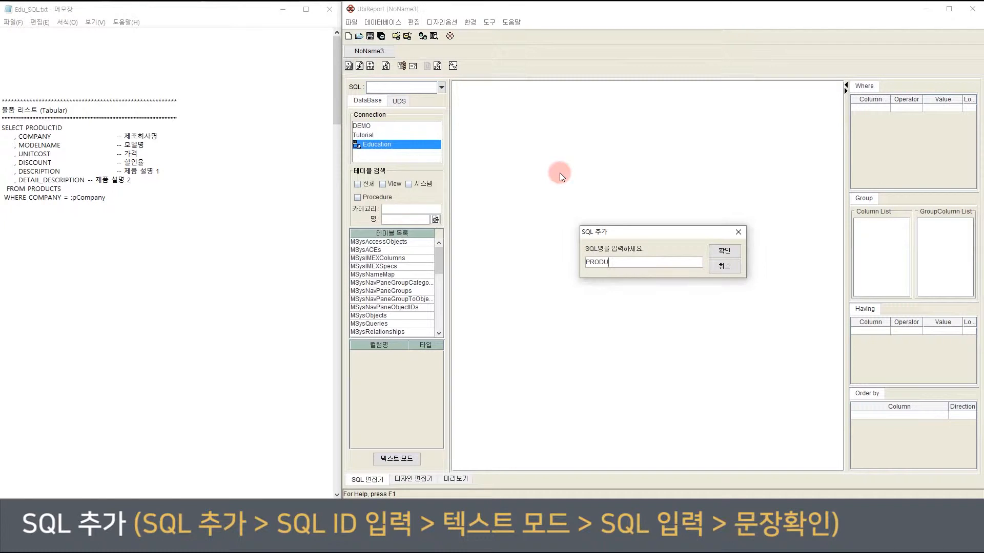
{"action": "type", "text": "CTS"}
{"action": "left_click", "coordinate": [728, 248]}
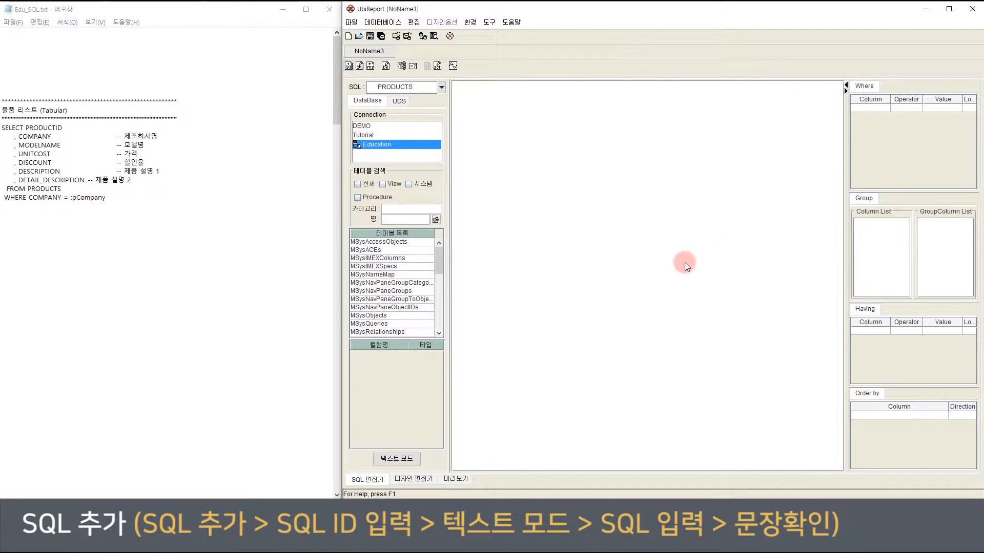
Copy the product list SELECT query from Edu_SQL.txt into the PRODUCTS SQL in text mode and validate the statement.
{"action": "left_click", "coordinate": [416, 457]}
{"action": "left_click_drag", "start_coordinate": [105, 197], "coordinate": [6, 128]}
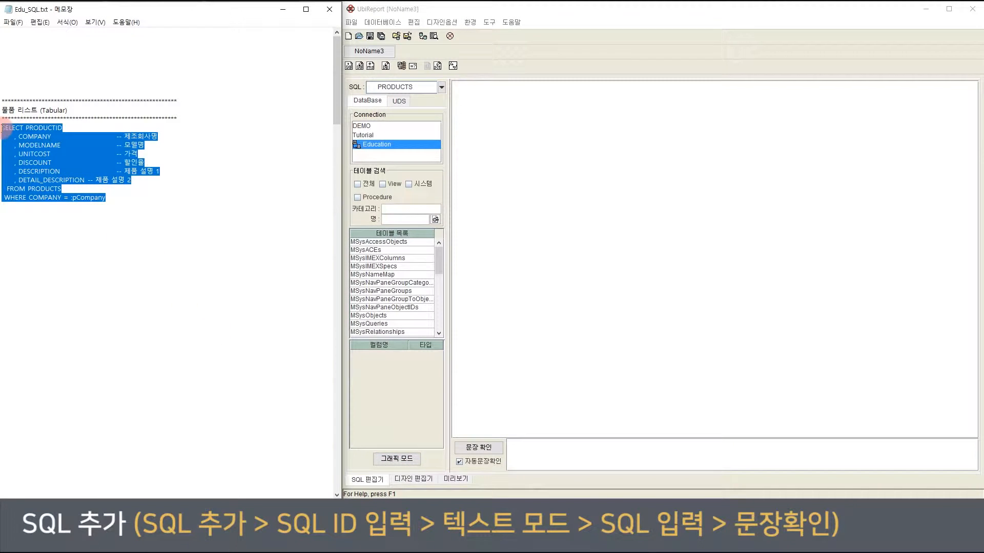
{"action": "right_click", "coordinate": [11, 134]}
{"action": "left_click", "coordinate": [41, 167]}
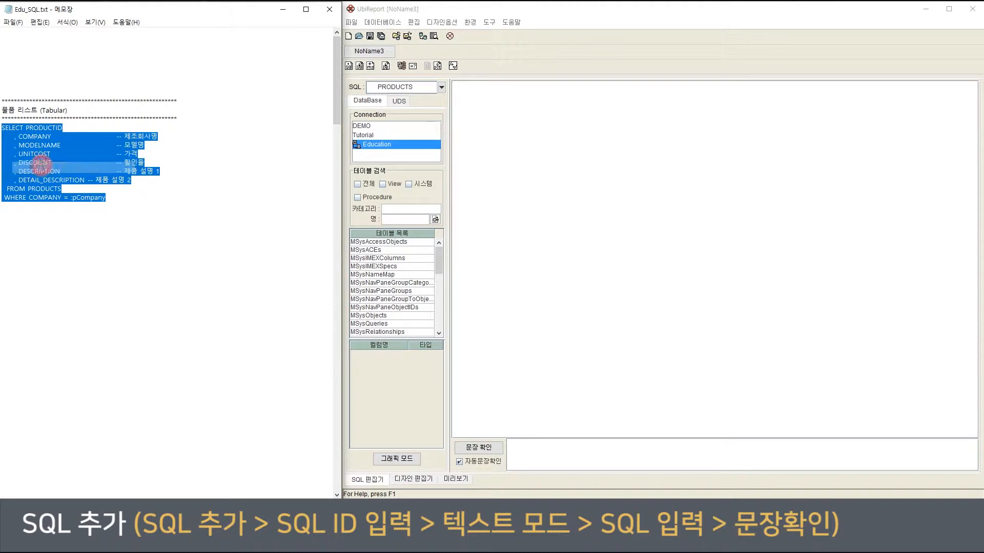
{"action": "left_click", "coordinate": [495, 143]}
{"action": "key", "text": "ctrl+v"}
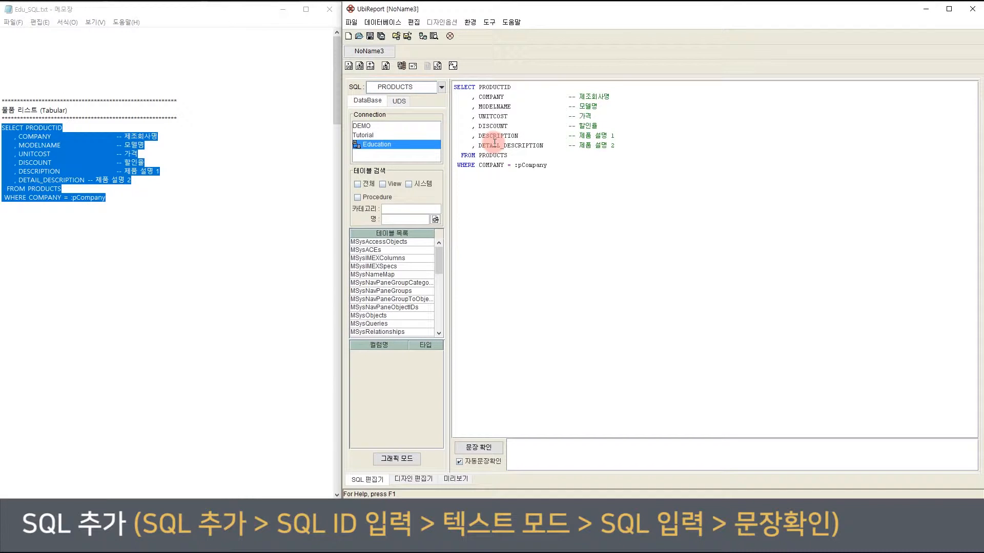
{"action": "left_click", "coordinate": [487, 447]}
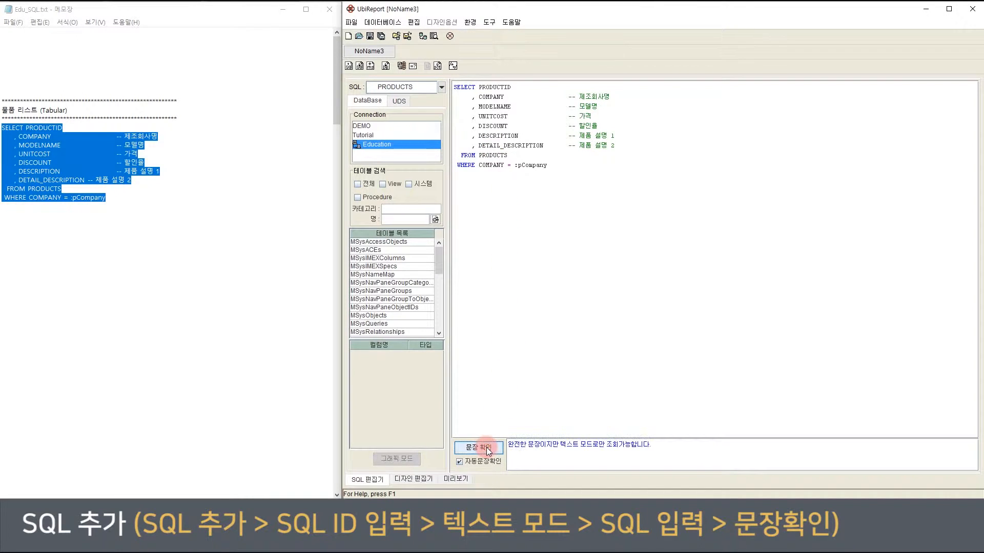
Start the report design with the Blank form and bring the reference PDF into view by minimizing the SQL text file.
{"action": "left_click", "coordinate": [429, 479]}
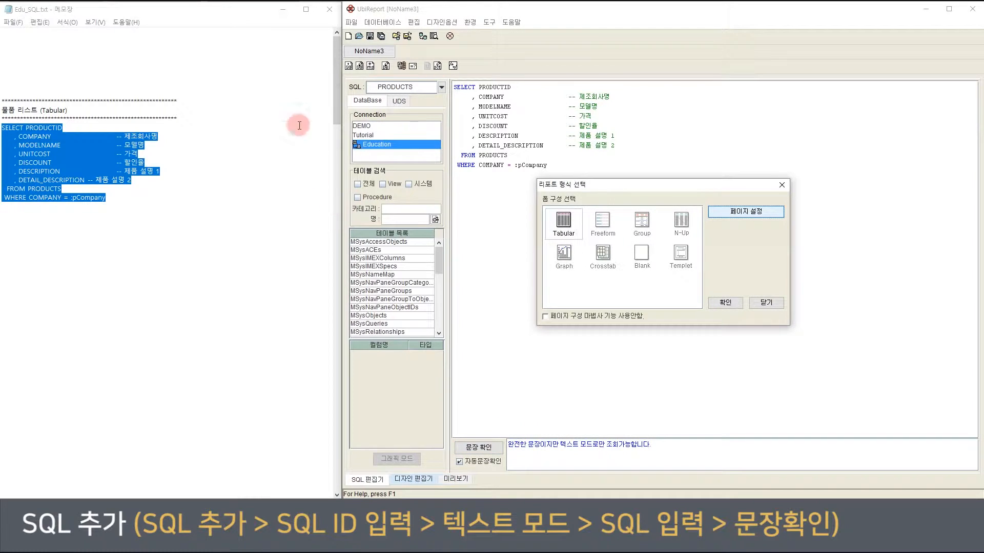
{"action": "left_click", "coordinate": [283, 10]}
{"action": "left_click", "coordinate": [641, 252]}
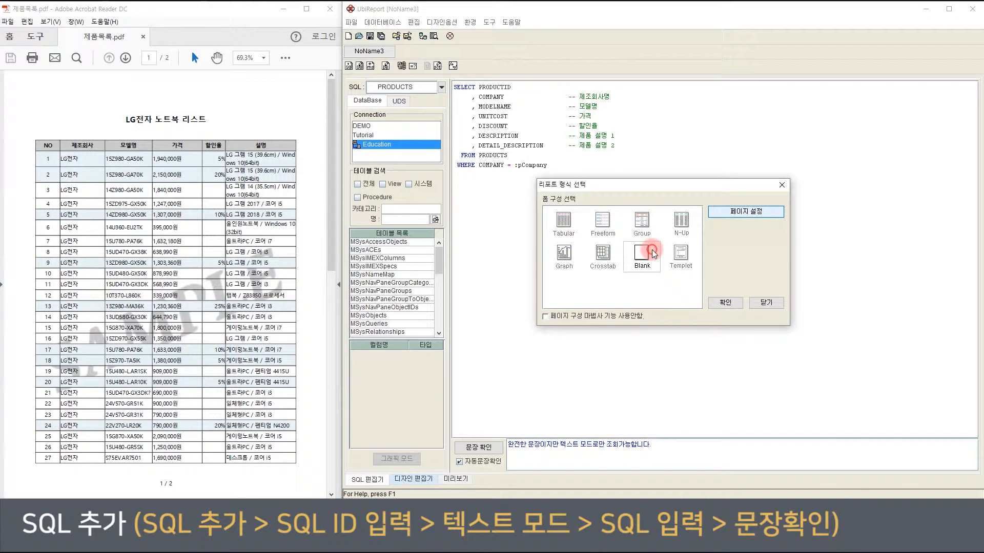
{"action": "left_click", "coordinate": [720, 302]}
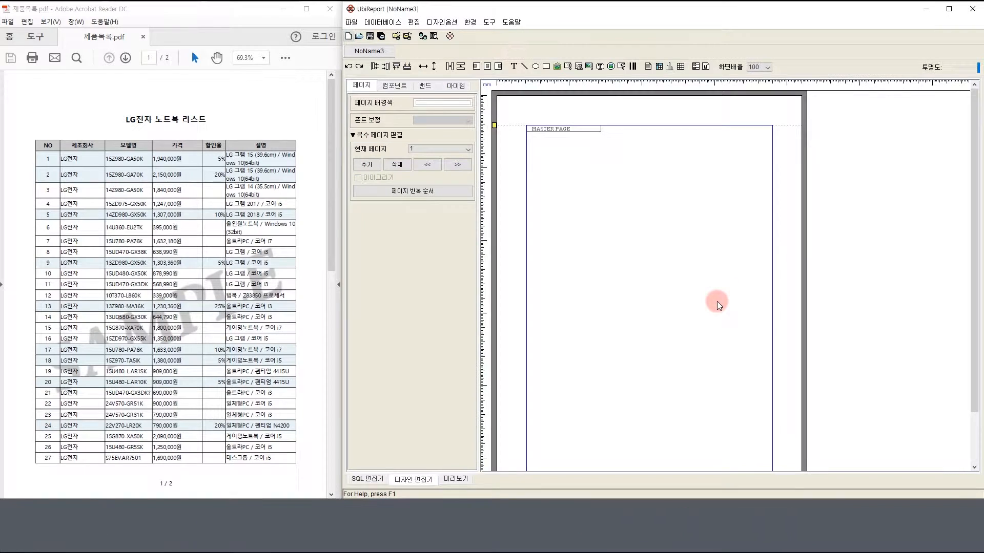
{"action": "scroll", "coordinate": [717, 302], "scroll_direction": "down", "scroll_amount": 3}
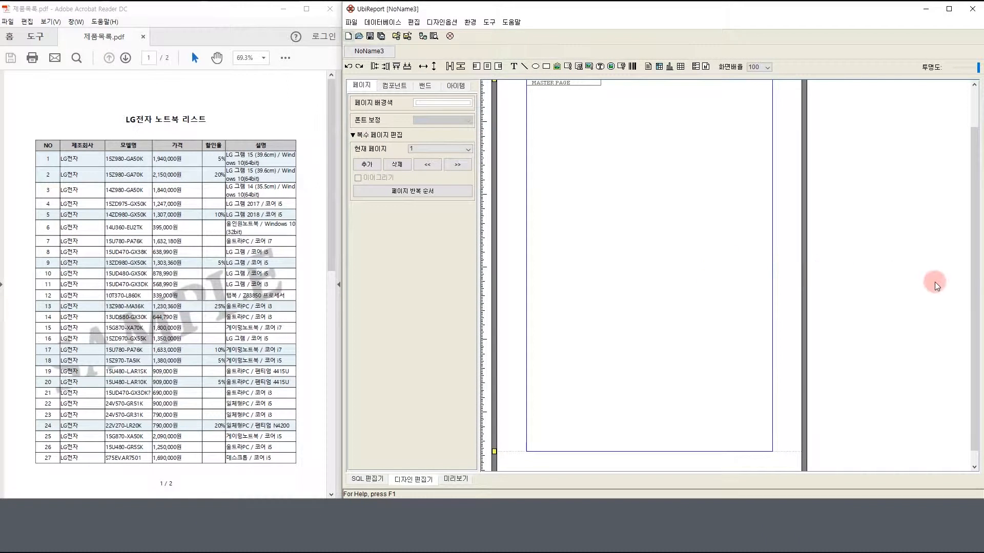
{"action": "left_click_drag", "start_coordinate": [972, 279], "coordinate": [972, 272]}
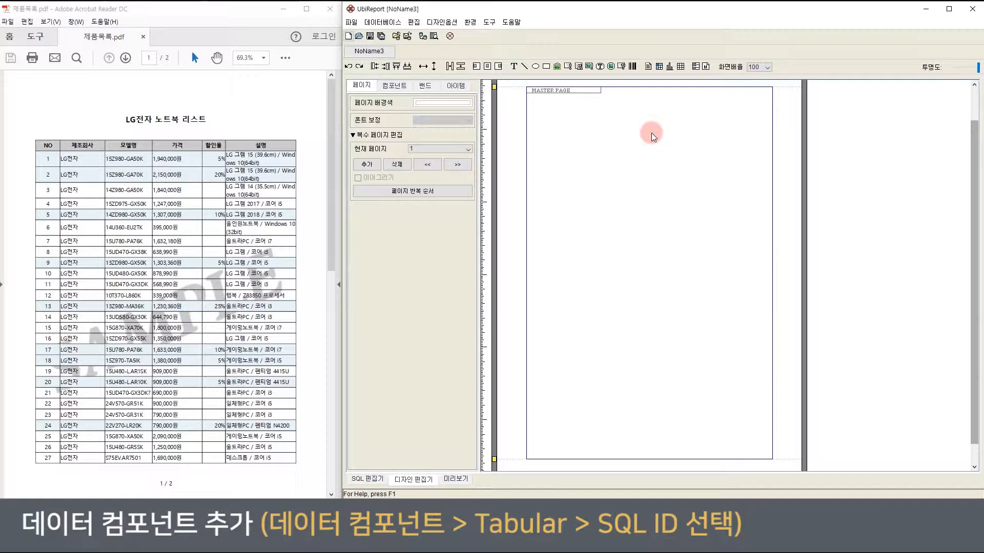
Draw a Tabular data component across the width of the master page, using the PRODUCTS SQL with no columns selected.
{"action": "left_click", "coordinate": [648, 67]}
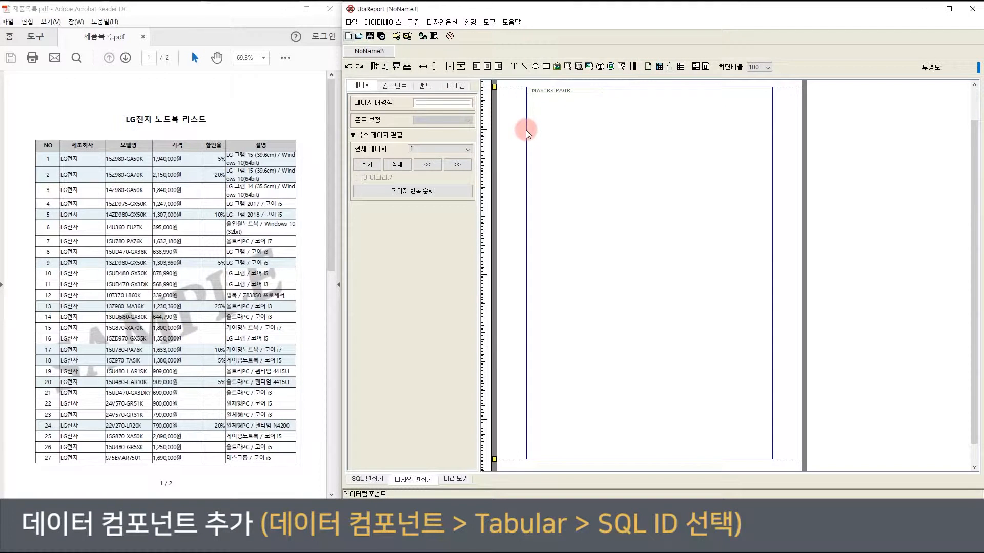
{"action": "left_click_drag", "start_coordinate": [526, 131], "coordinate": [778, 404]}
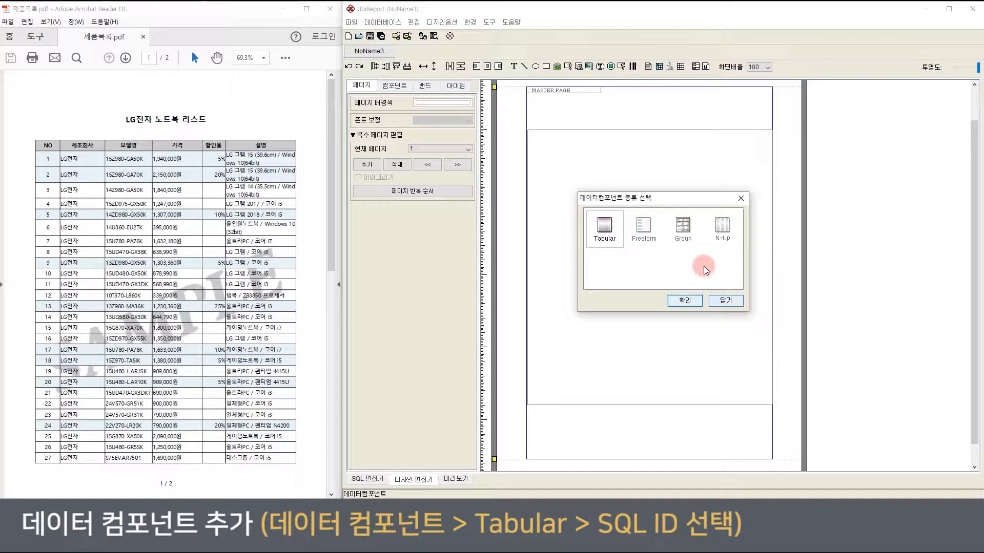
{"action": "left_click", "coordinate": [683, 300]}
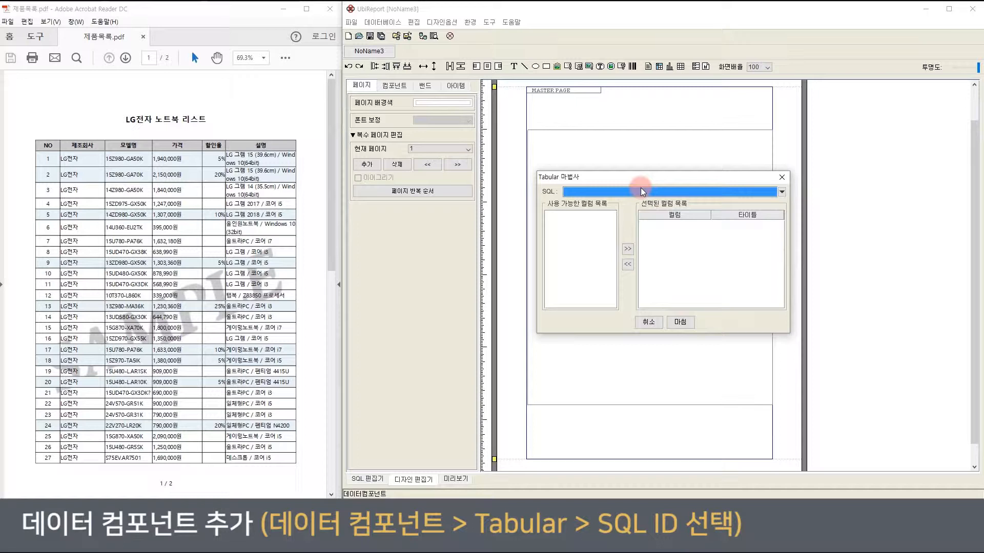
{"action": "left_click", "coordinate": [640, 188]}
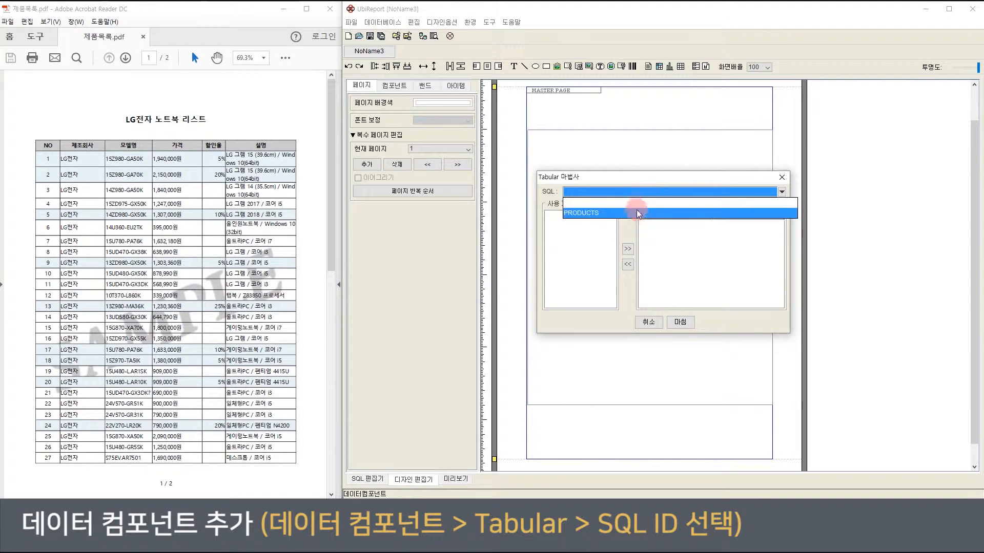
{"action": "left_click", "coordinate": [636, 213]}
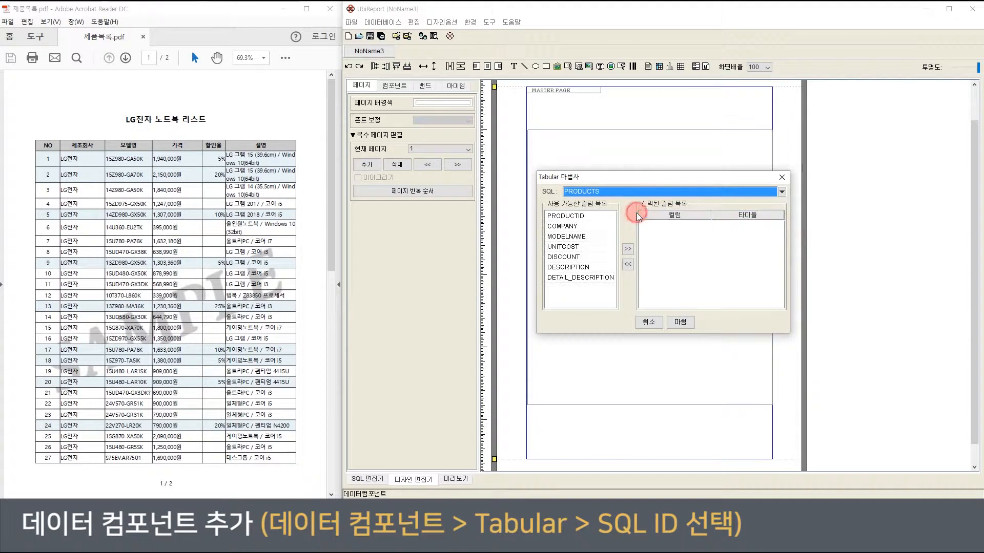
{"action": "left_click", "coordinate": [681, 323]}
Move the data component against the page's left margin and resize it to 480 by 591 pixels.
{"action": "left_click_drag", "start_coordinate": [652, 315], "coordinate": [650, 309]}
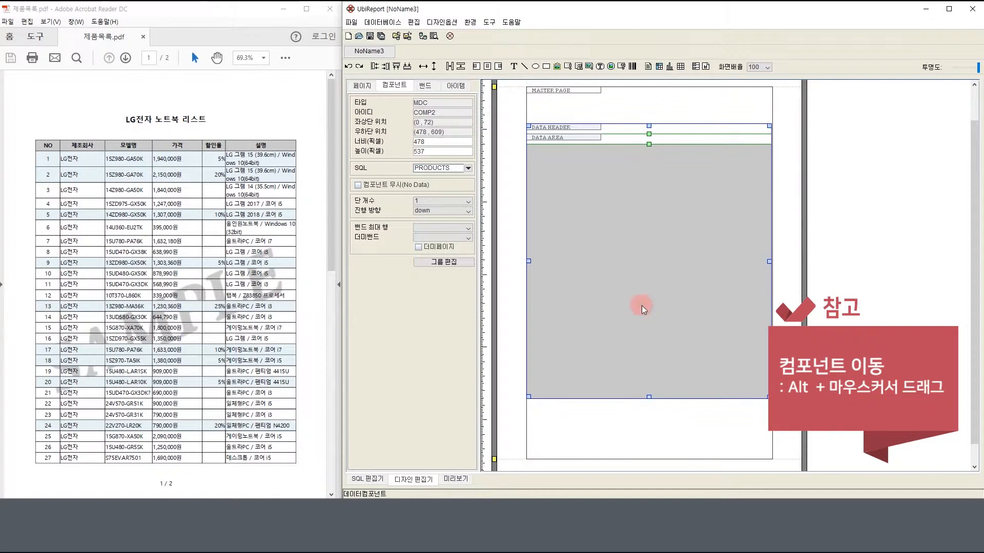
{"action": "left_click_drag", "start_coordinate": [770, 418], "coordinate": [783, 426]}
{"action": "left_click", "coordinate": [700, 300]}
Enlarge the DATA HEADER band to 53 pixels high and insert a table with 1 row and 6 columns in it.
{"action": "left_click", "coordinate": [651, 145]}
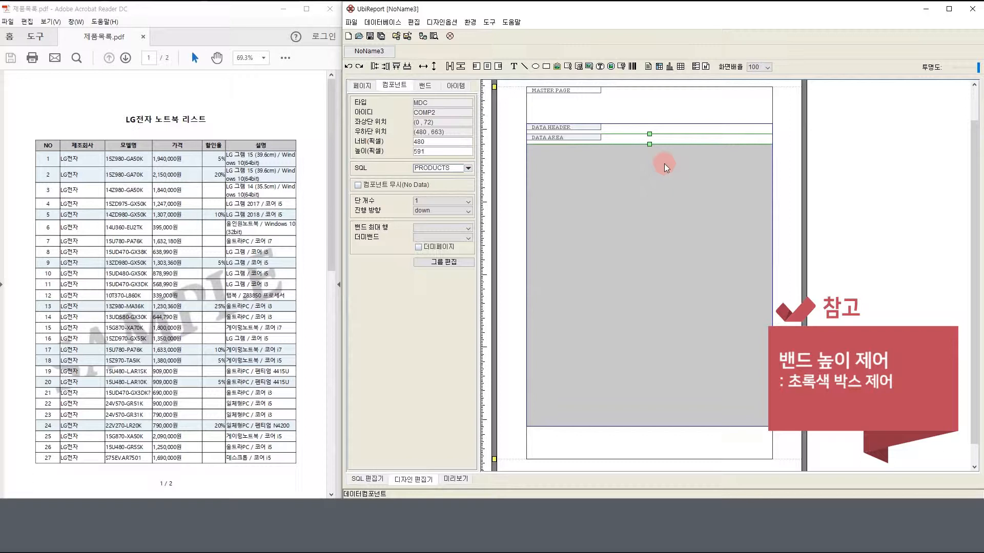
{"action": "left_click_drag", "start_coordinate": [649, 134], "coordinate": [649, 150]}
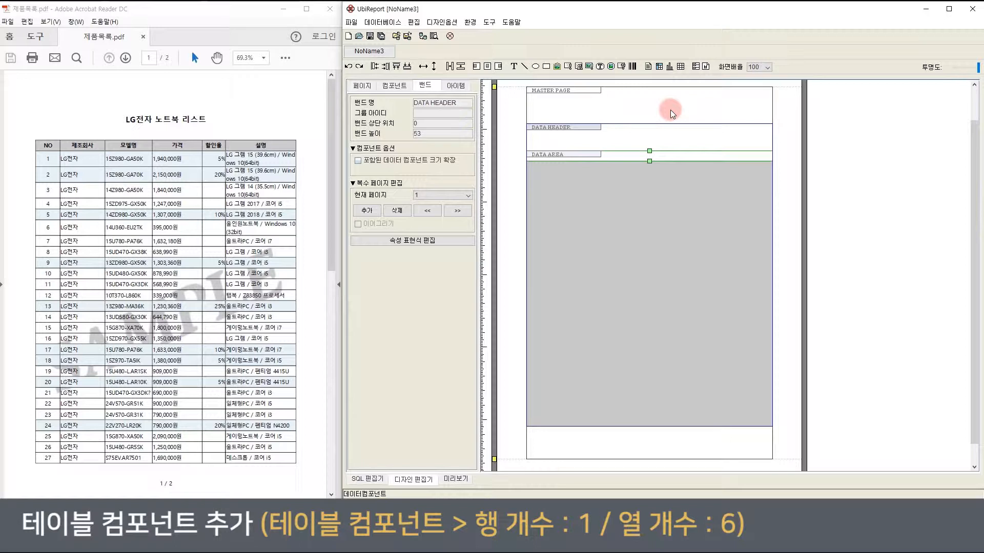
{"action": "left_click", "coordinate": [680, 66]}
{"action": "left_click_drag", "start_coordinate": [527, 130], "coordinate": [773, 148]}
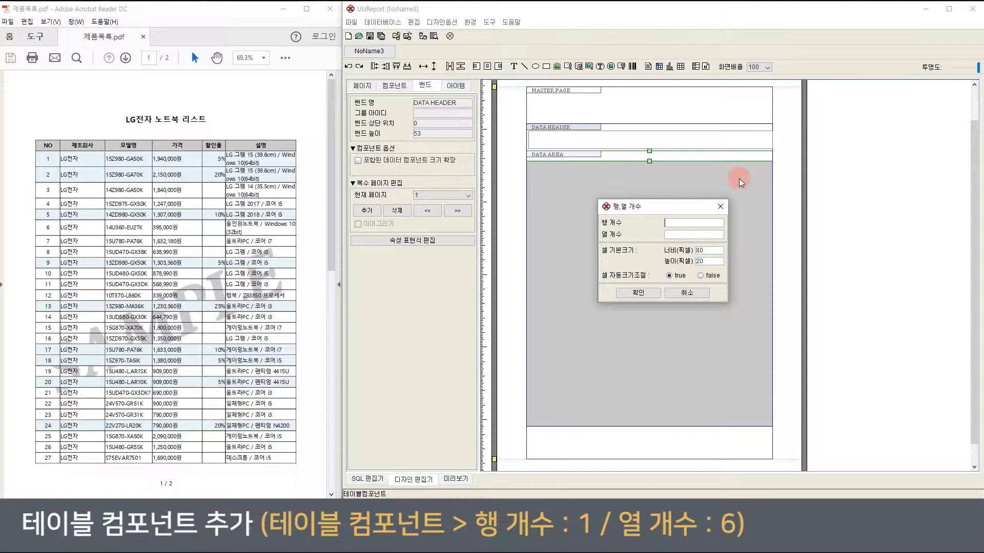
{"action": "key", "text": "Tab"}
{"action": "type", "text": "6"}
{"action": "left_click", "coordinate": [638, 292]}
Place the table at the DATA HEADER band's origin at 480 by 20 pixels and reduce the band height to 20 pixels.
{"action": "left_click", "coordinate": [589, 125]}
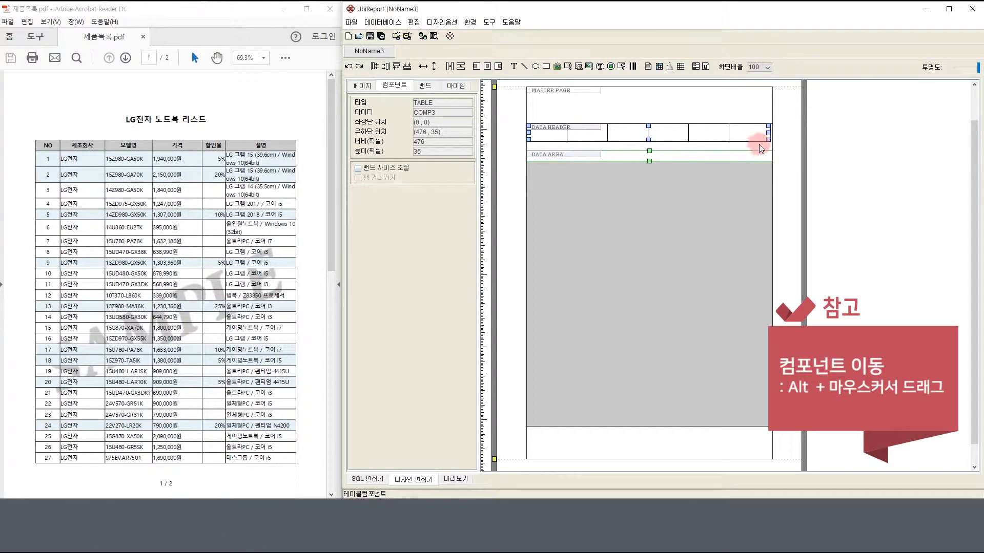
{"action": "left_click_drag", "start_coordinate": [768, 133], "coordinate": [778, 132]}
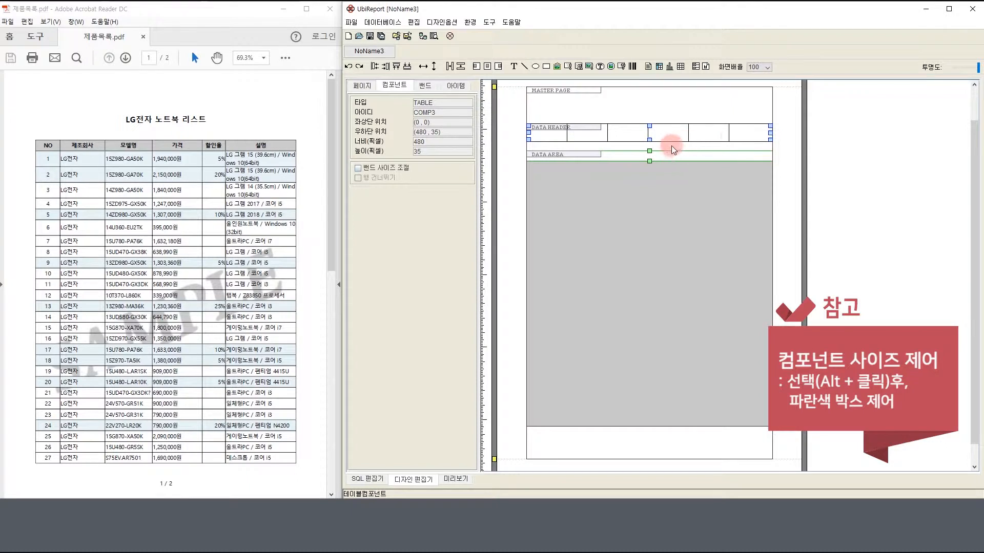
{"action": "left_click_drag", "start_coordinate": [651, 139], "coordinate": [651, 136]}
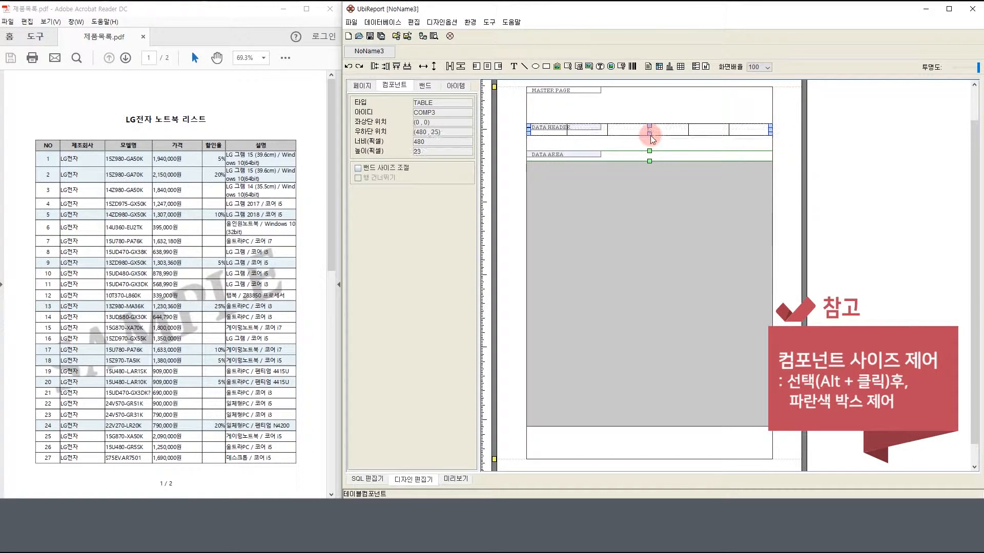
{"action": "key", "text": "ctrl+Up"}
{"action": "key", "text": "ctrl+Up"}
{"action": "key", "text": "ctrl+Up"}
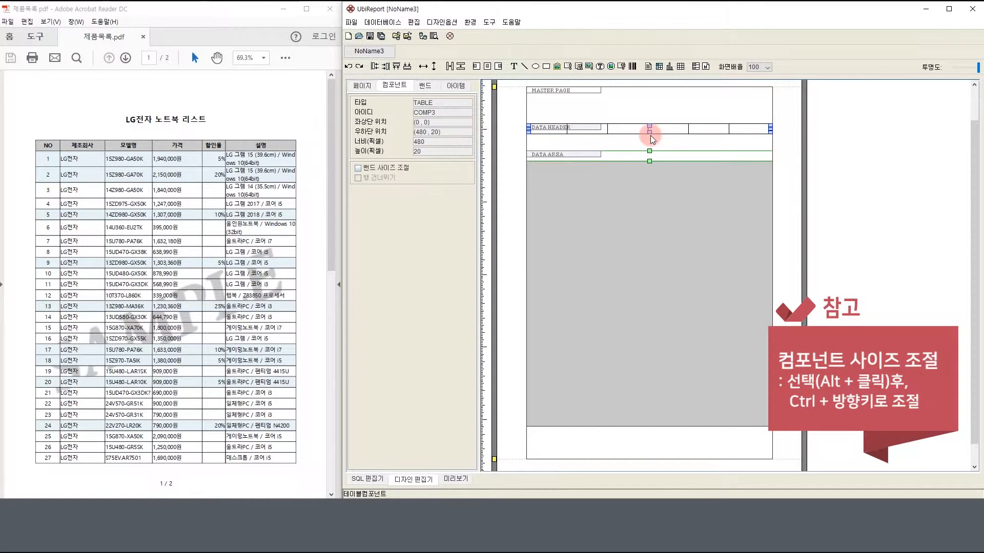
{"action": "left_click", "coordinate": [665, 179]}
{"action": "left_click_drag", "start_coordinate": [649, 150], "coordinate": [644, 102]}
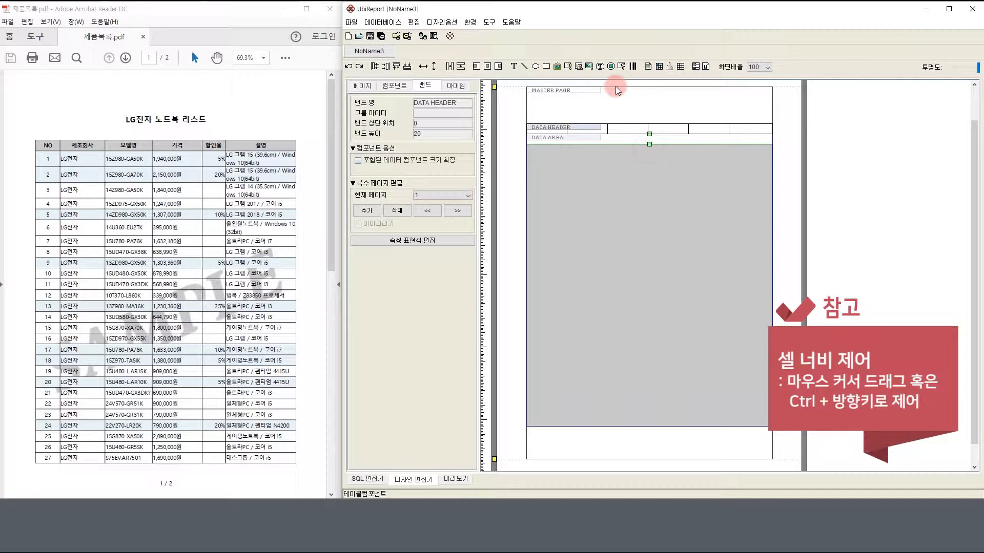
Adjust the header table's column widths to match the reference list, narrowing the first and fifth columns and widening the last.
{"action": "left_click", "coordinate": [552, 130]}
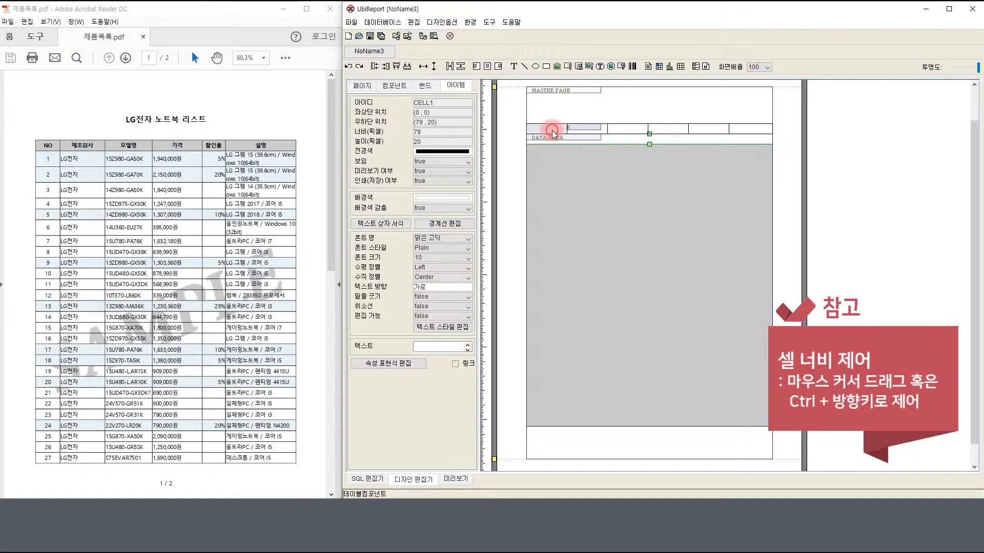
{"action": "left_click_drag", "start_coordinate": [547, 132], "coordinate": [550, 131]}
{"action": "left_click", "coordinate": [569, 125]}
{"action": "left_click_drag", "start_coordinate": [604, 131], "coordinate": [589, 130]}
{"action": "left_click", "coordinate": [628, 126]}
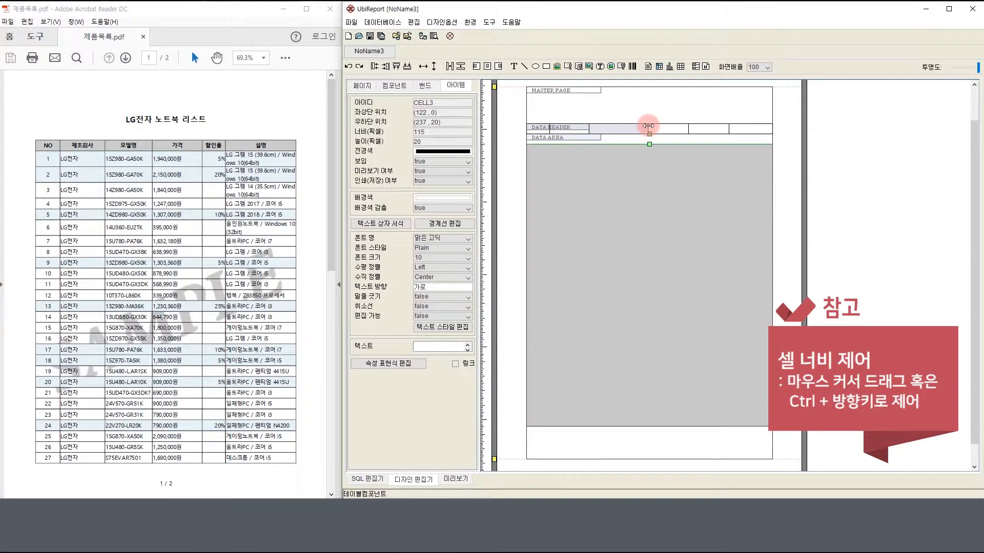
{"action": "left_click_drag", "start_coordinate": [650, 128], "coordinate": [634, 129]}
{"action": "left_click", "coordinate": [660, 128]}
{"action": "mouse_move", "coordinate": [687, 130]}
{"action": "left_mouse_down"}
{"action": "mouse_move", "coordinate": [679, 131]}
{"action": "mouse_move", "coordinate": [715, 129]}
{"action": "mouse_move", "coordinate": [706, 131]}
{"action": "left_mouse_up"}
{"action": "left_click", "coordinate": [702, 131]}
{"action": "left_click", "coordinate": [702, 151]}
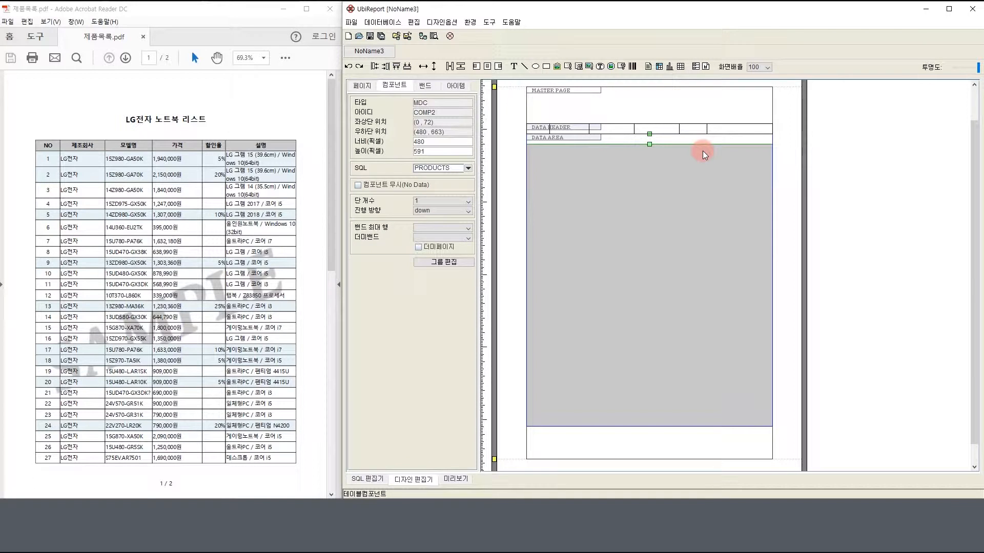
Copy the header table and paste it into the DATA AREA band directly below, aligned with the header columns.
{"action": "left_click", "coordinate": [678, 125]}
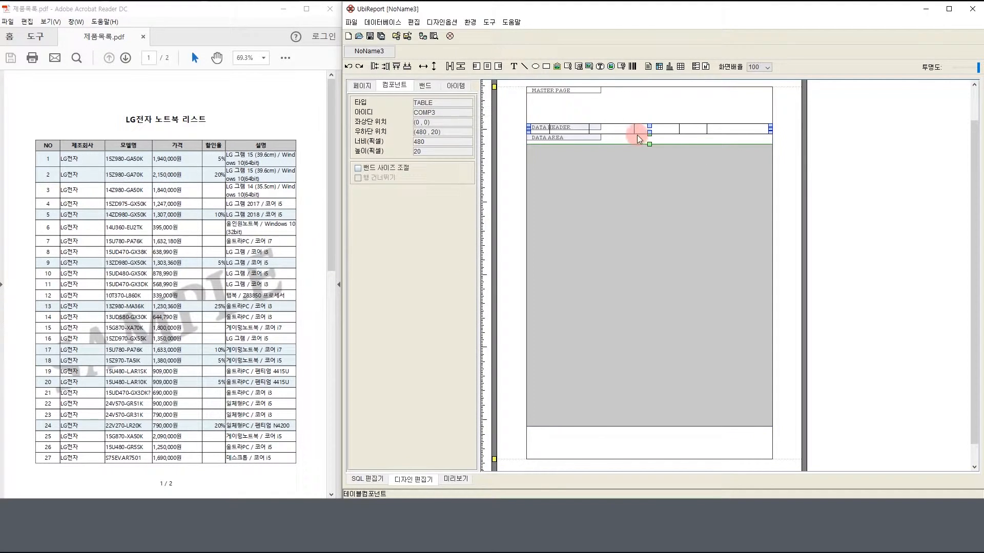
{"action": "left_click", "coordinate": [601, 139]}
{"action": "left_click", "coordinate": [601, 137]}
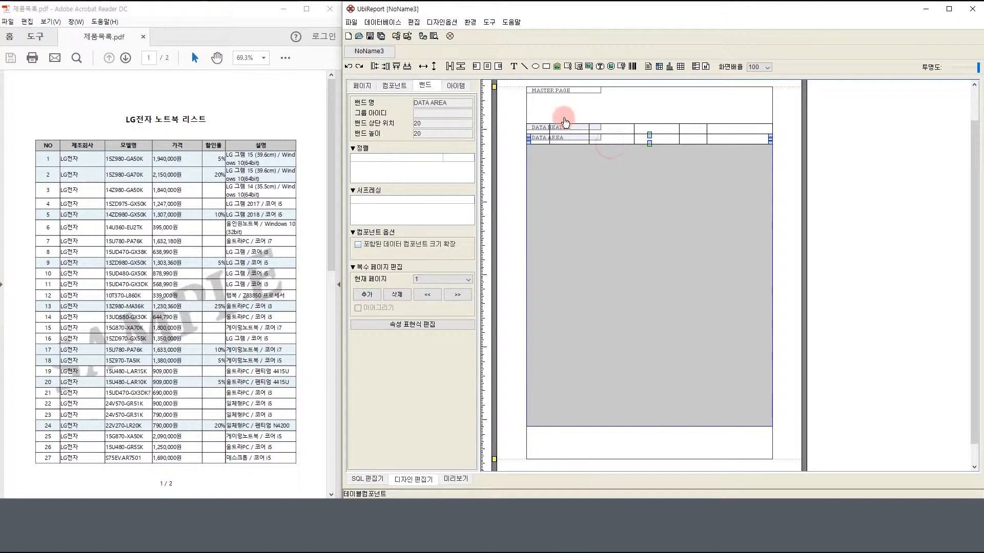
{"action": "left_click", "coordinate": [611, 178]}
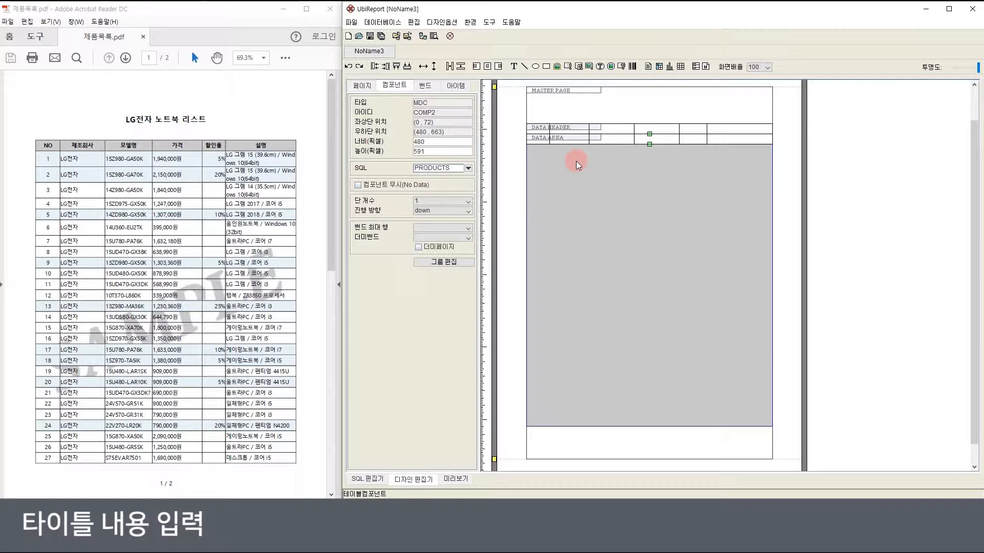
Enter the titles NO, 제조회사 and 모델명 in the first three cells of the DATA HEADER table.
{"action": "double_click", "coordinate": [538, 130]}
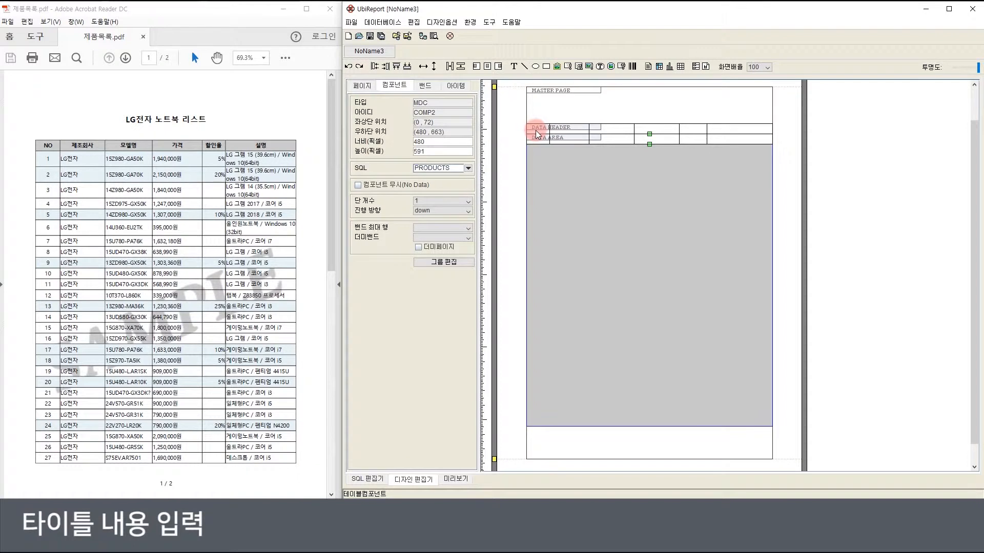
{"action": "type", "text": "NO"}
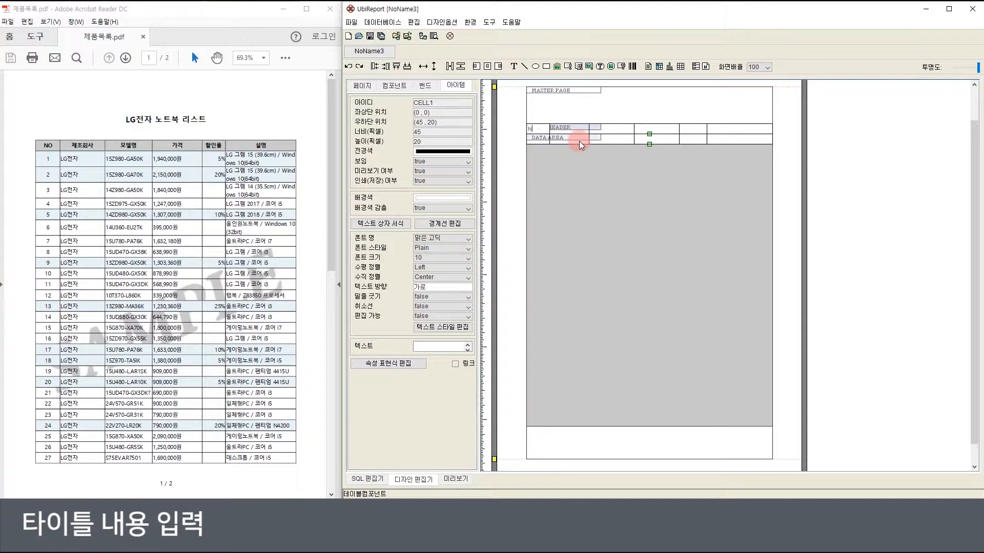
{"action": "left_click", "coordinate": [577, 156]}
{"action": "double_click", "coordinate": [570, 128]}
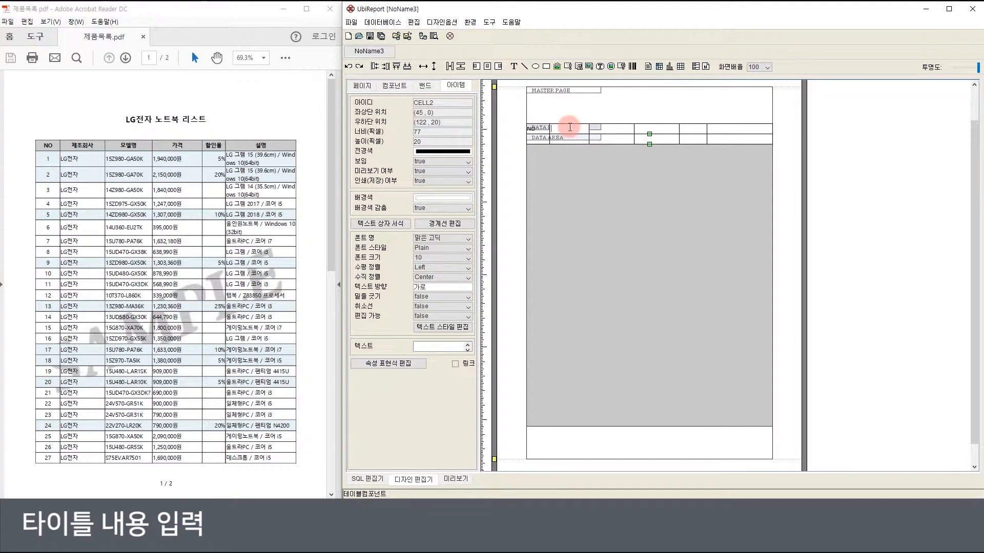
{"action": "type", "text": "제조회사"}
{"action": "double_click", "coordinate": [610, 128]}
{"action": "type", "text": "모델명"}
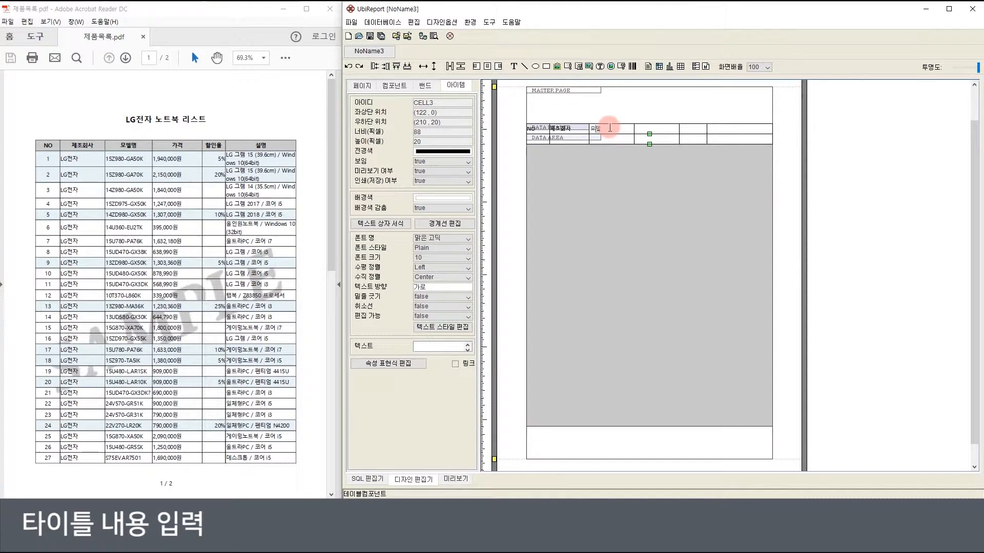
Fill the remaining three DATA HEADER cells with the titles 가격, 할인율 and 설명.
{"action": "left_click", "coordinate": [653, 127]}
{"action": "type", "text": "가격"}
{"action": "double_click", "coordinate": [682, 128]}
{"action": "type", "text": "할인율"}
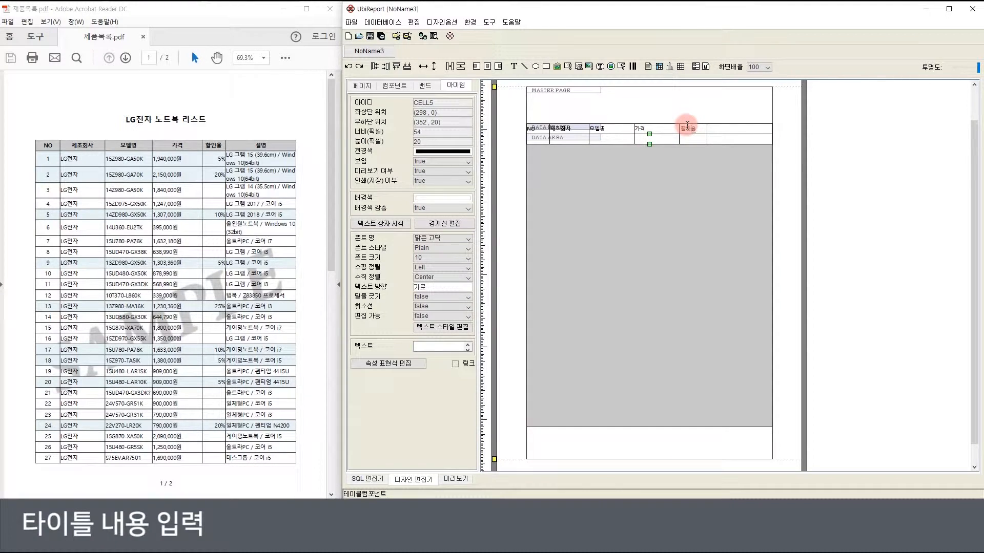
{"action": "double_click", "coordinate": [722, 128]}
{"action": "type", "text": "설명"}
{"action": "left_click", "coordinate": [687, 207]}
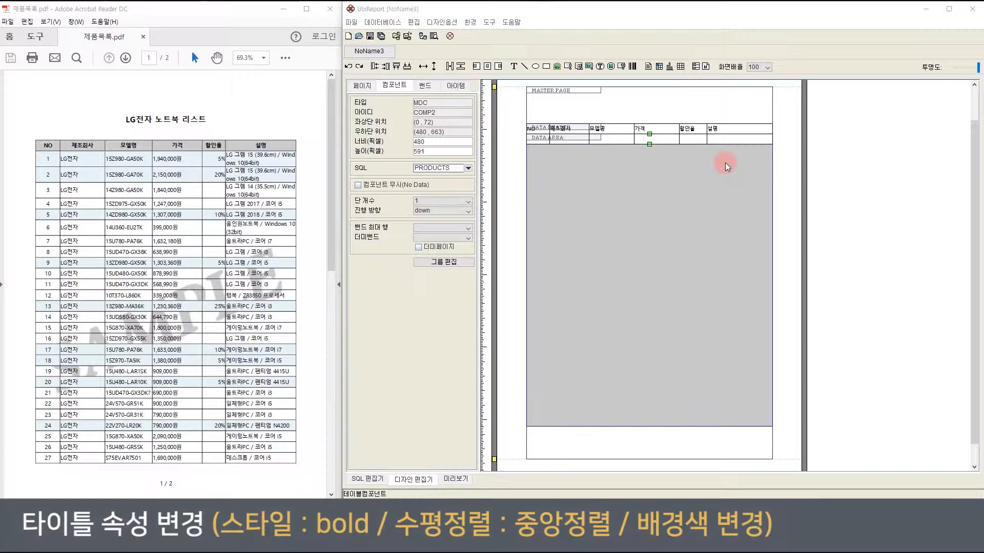
Give all six header title cells a light gray background color.
{"action": "left_click_drag", "start_coordinate": [726, 132], "coordinate": [538, 130]}
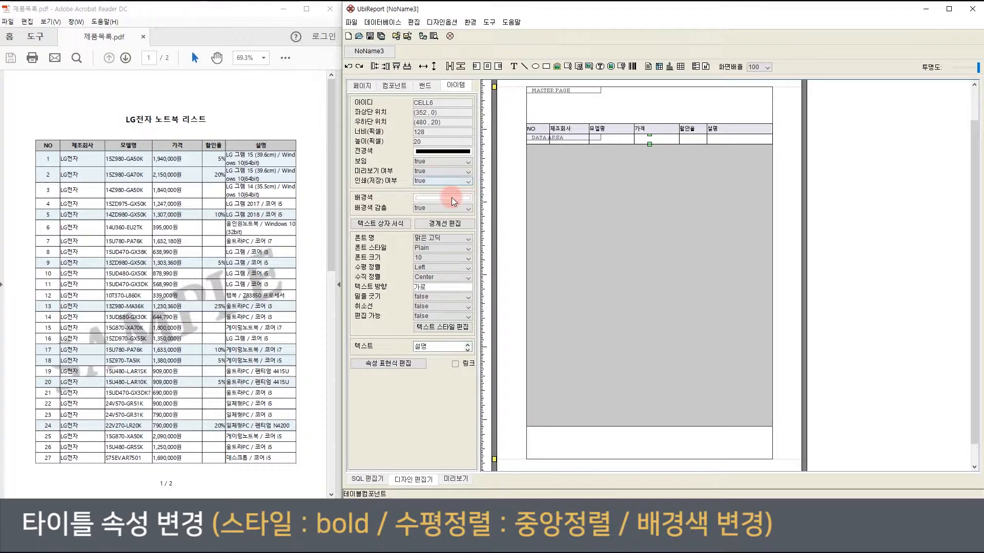
{"action": "left_click", "coordinate": [451, 198]}
{"action": "left_click_drag", "start_coordinate": [134, 12], "coordinate": [694, 170]}
{"action": "left_click", "coordinate": [568, 226]}
{"action": "left_click", "coordinate": [626, 340]}
Set the header cells' font style to Bold and their horizontal alignment to Center.
{"action": "left_click", "coordinate": [457, 247]}
{"action": "left_click", "coordinate": [448, 279]}
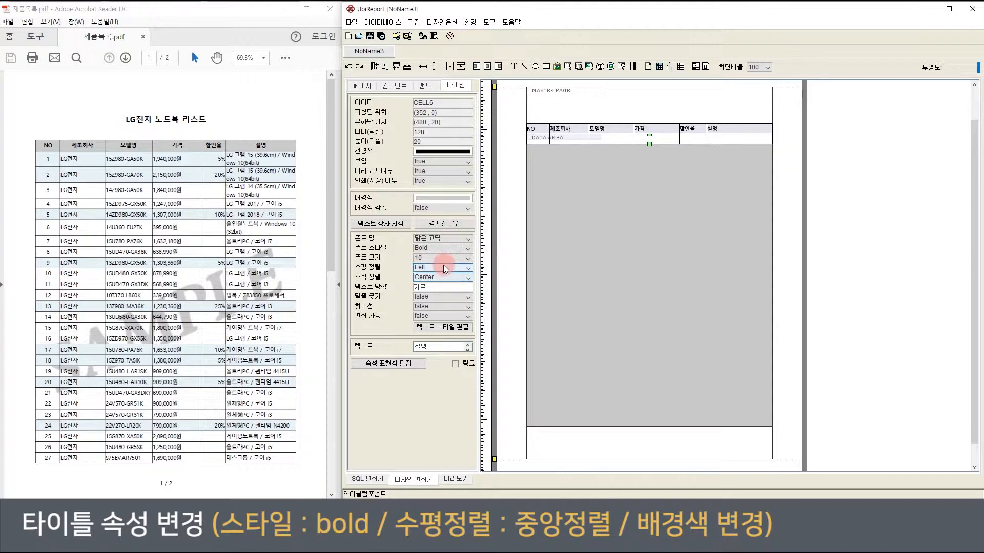
{"action": "left_click", "coordinate": [444, 265]}
{"action": "left_click", "coordinate": [439, 290]}
{"action": "left_click", "coordinate": [658, 257]}
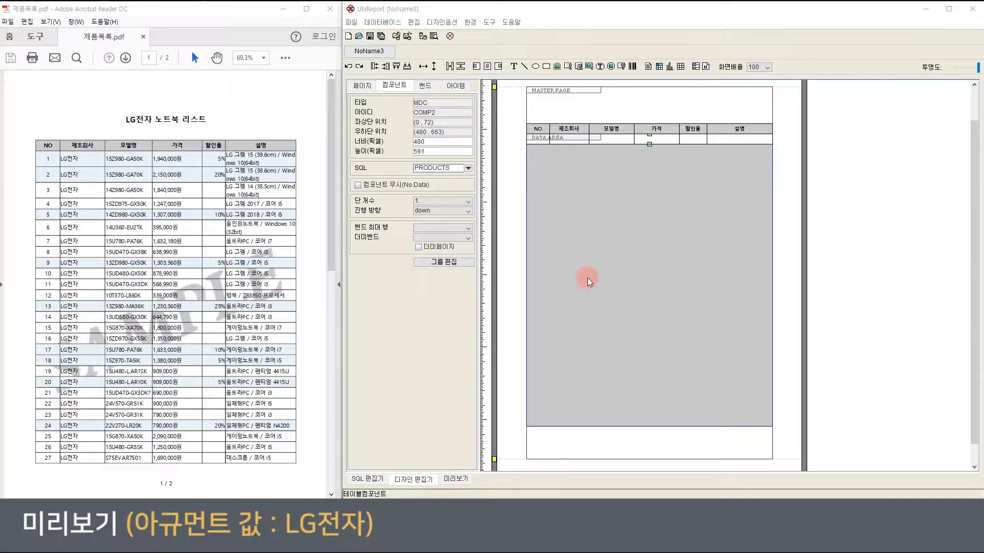
Preview the report with the pCompany argument set to LG전자 and page forward to page 2 and back.
{"action": "left_click", "coordinate": [462, 478]}
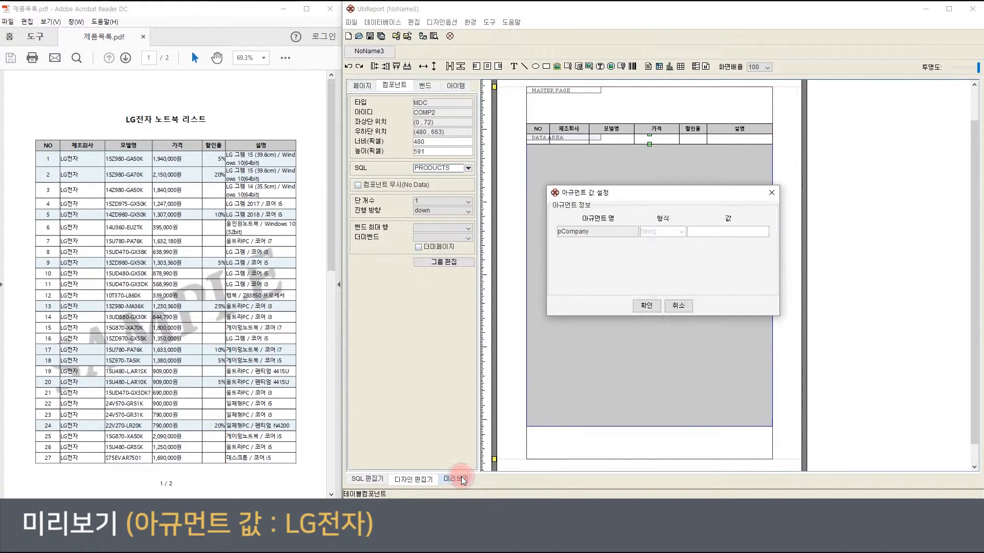
{"action": "left_click", "coordinate": [702, 234]}
{"action": "type", "text": "LG전자"}
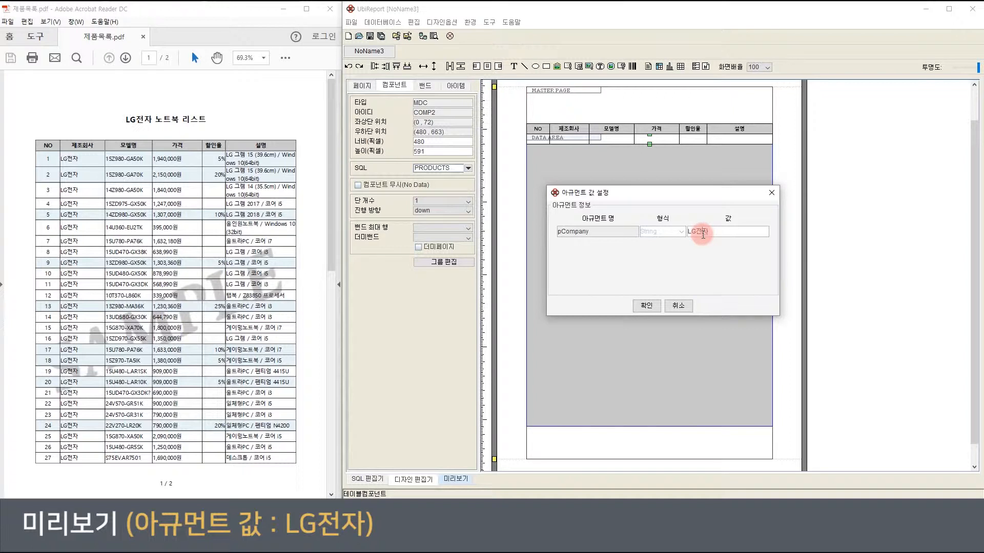
{"action": "left_click", "coordinate": [647, 306]}
{"action": "scroll", "coordinate": [652, 309], "scroll_direction": "down", "scroll_amount": 1}
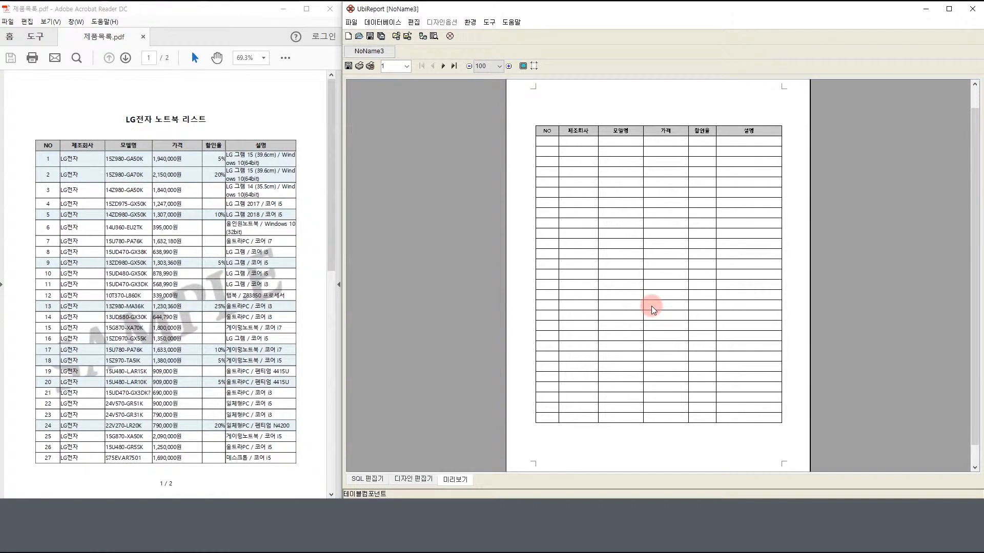
{"action": "left_click", "coordinate": [442, 67]}
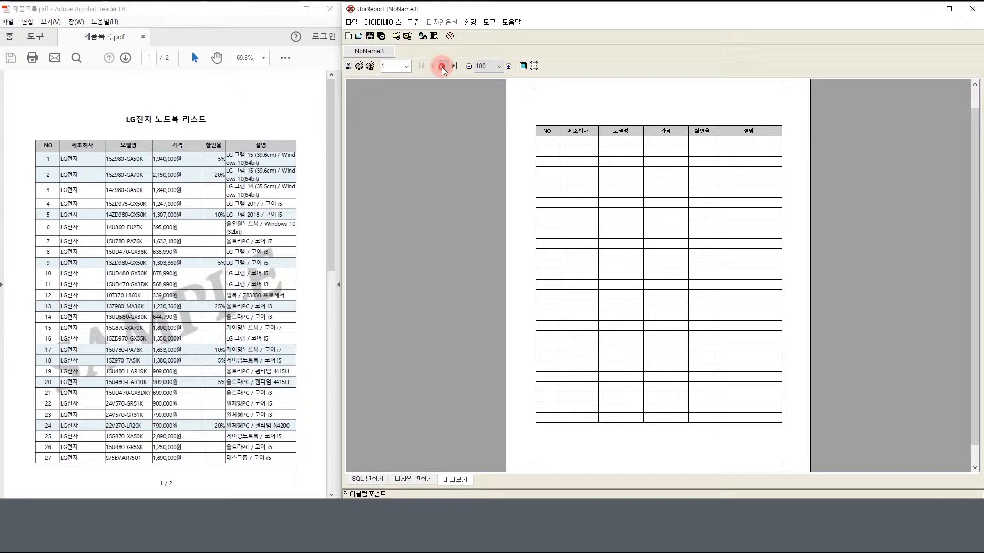
{"action": "left_click", "coordinate": [442, 67]}
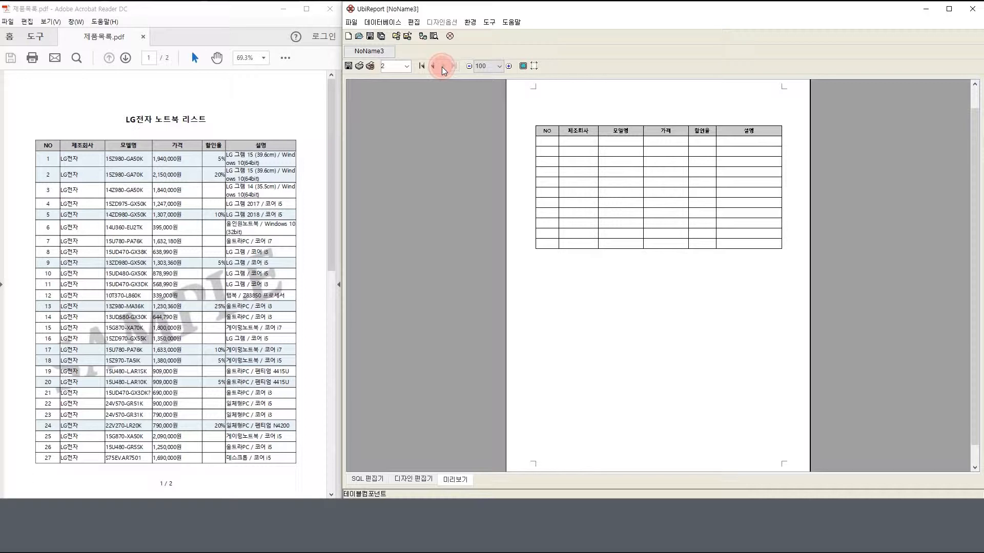
{"action": "left_click", "coordinate": [434, 68]}
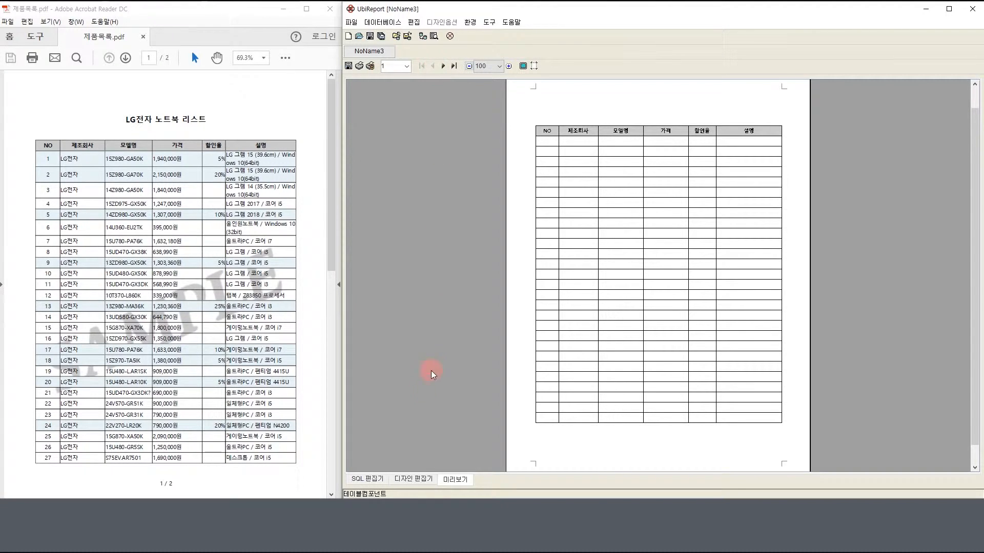
Return to the report design and shorten the data component to 246 pixels high.
{"action": "left_click", "coordinate": [416, 478]}
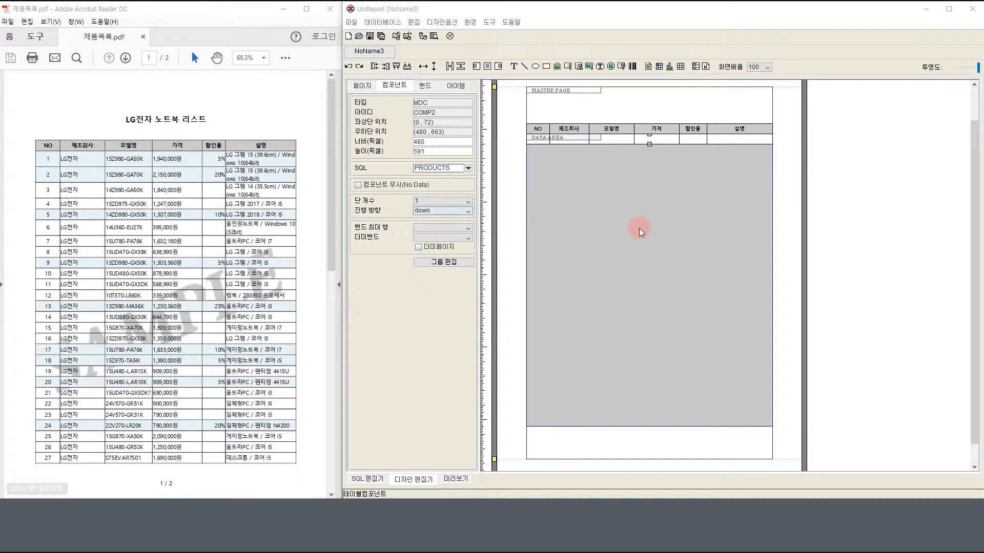
{"action": "left_click", "coordinate": [640, 338]}
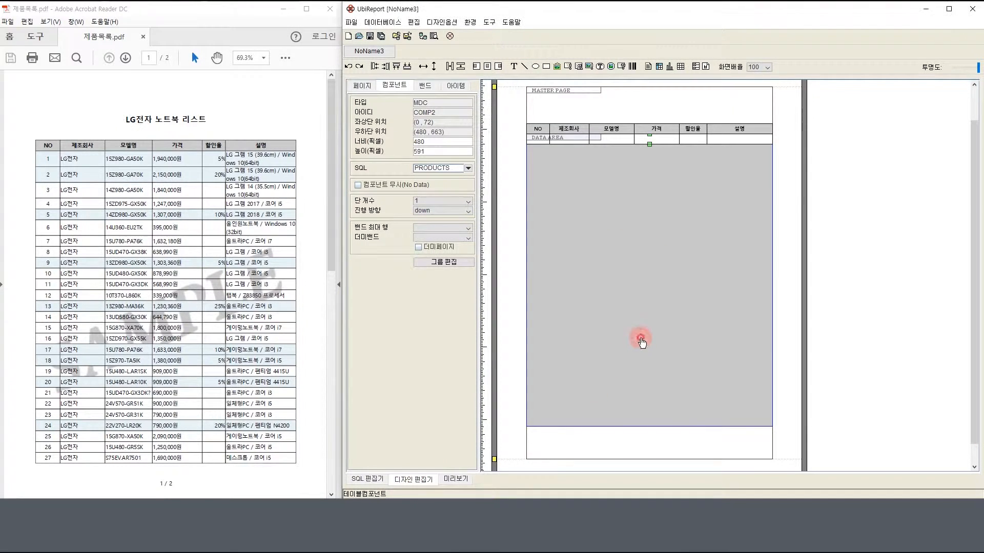
{"action": "left_click_drag", "start_coordinate": [647, 425], "coordinate": [648, 250]}
{"action": "left_click", "coordinate": [604, 356]}
Preview the shortened report with the same LG전자 argument and page through to page 4.
{"action": "left_click", "coordinate": [461, 477]}
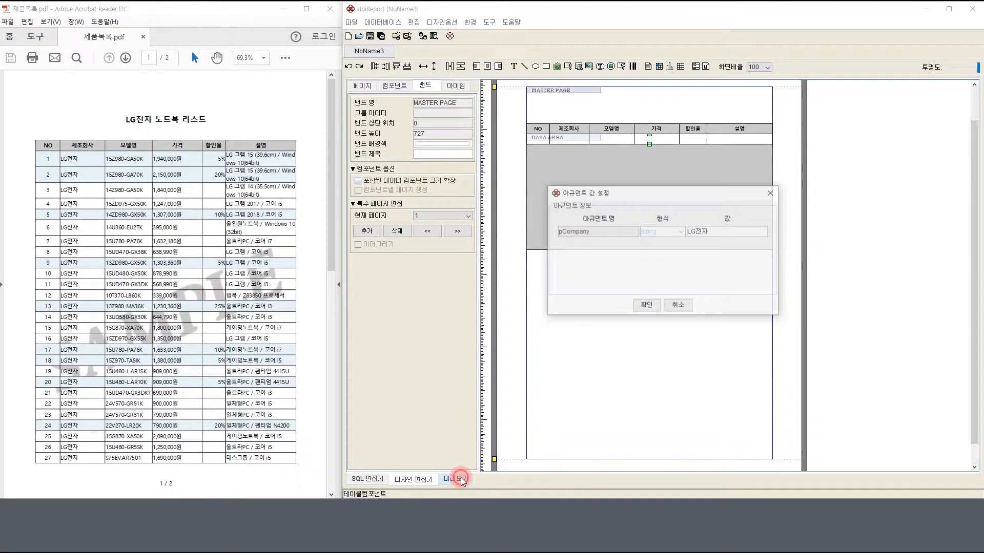
{"action": "left_click", "coordinate": [646, 306]}
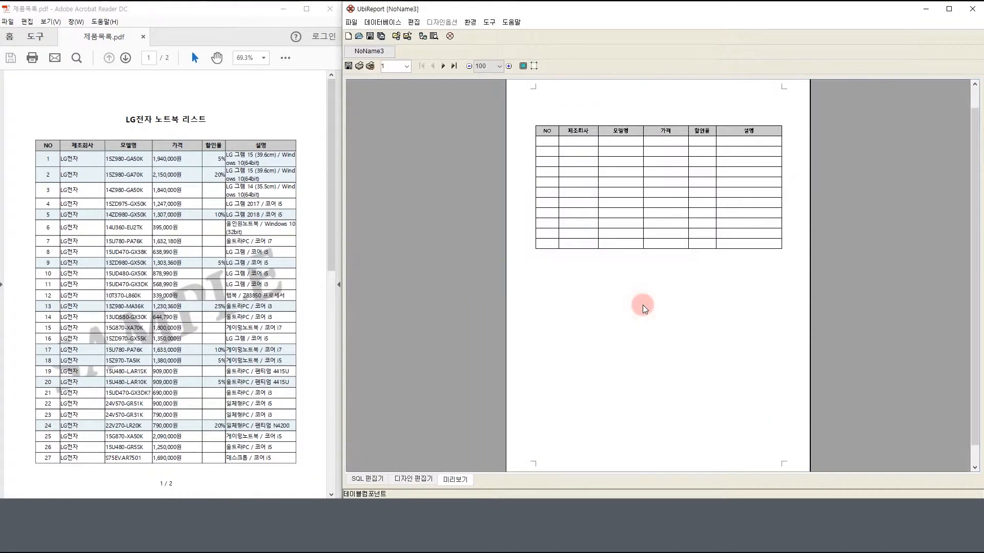
{"action": "left_click", "coordinate": [442, 66]}
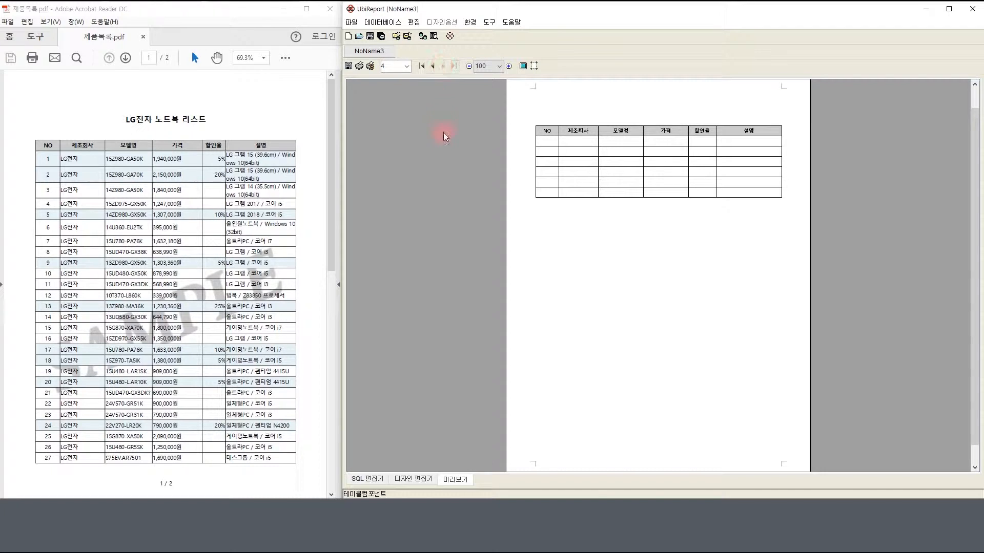
Go back to the report design and stretch the data component to 594 pixels high.
{"action": "left_click", "coordinate": [414, 478]}
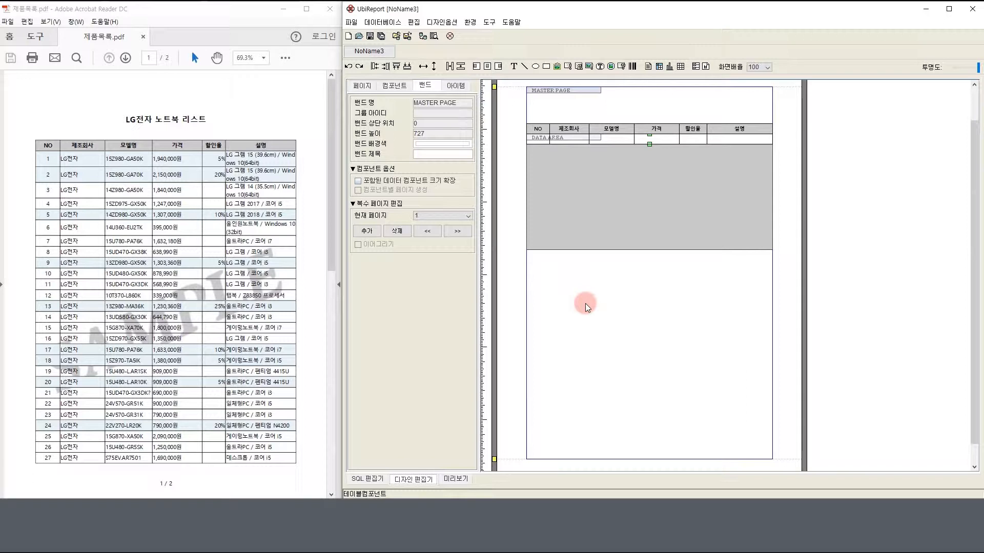
{"action": "left_click", "coordinate": [646, 207]}
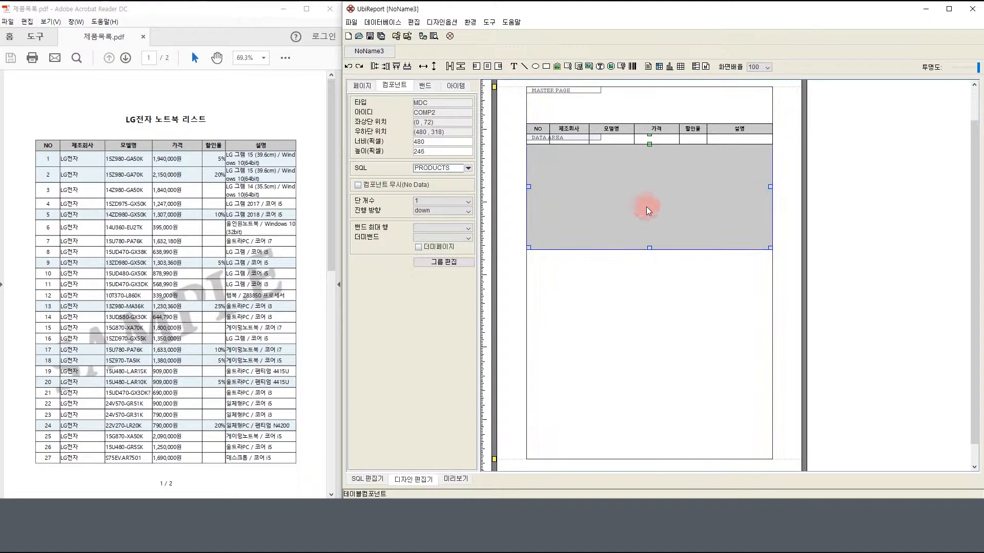
{"action": "left_click_drag", "start_coordinate": [648, 255], "coordinate": [647, 428]}
{"action": "left_click", "coordinate": [694, 443]}
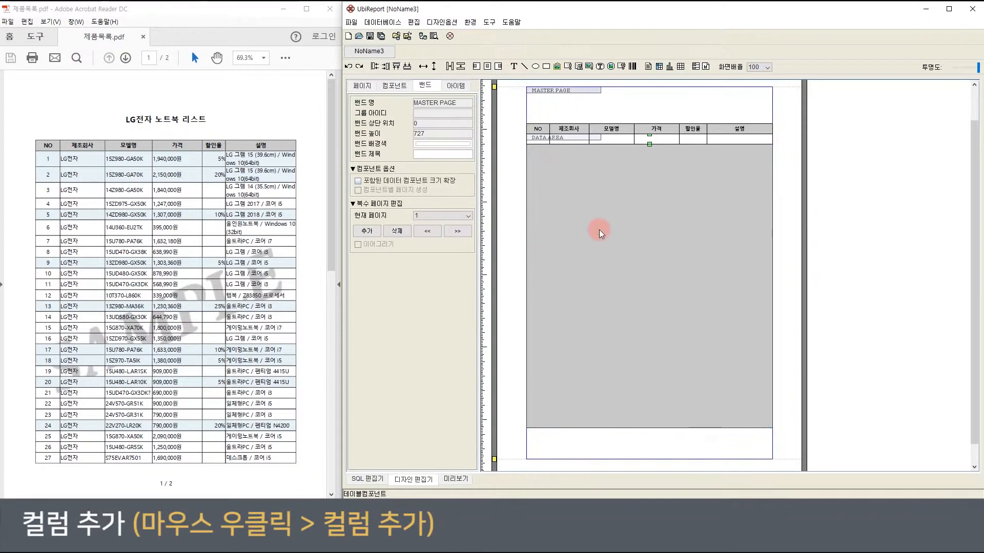
Add the COMPANY, MODELNAME, UNITCOST and DISCOUNT columns to the second through fifth cells of the DATA AREA table.
{"action": "left_click", "coordinate": [570, 179]}
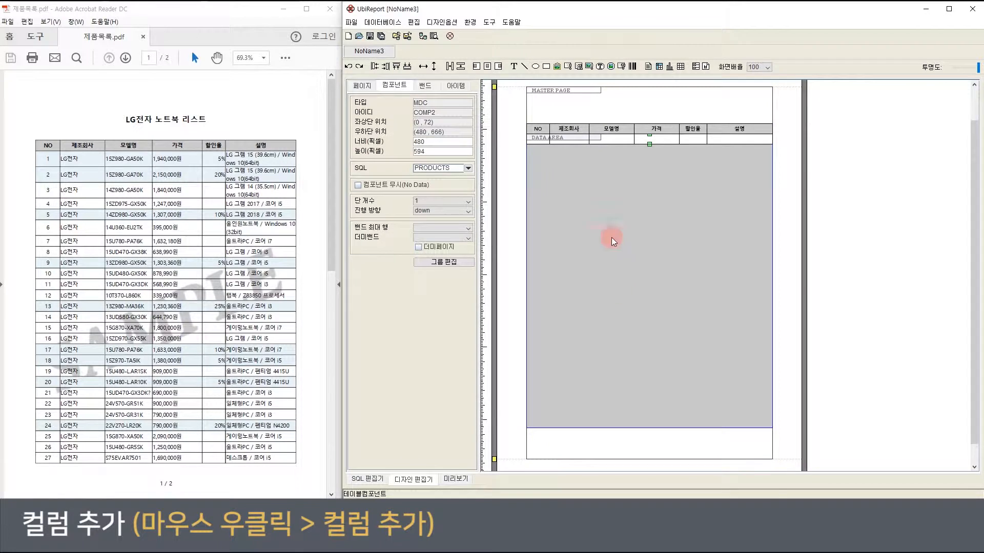
{"action": "left_click_drag", "start_coordinate": [576, 138], "coordinate": [688, 136]}
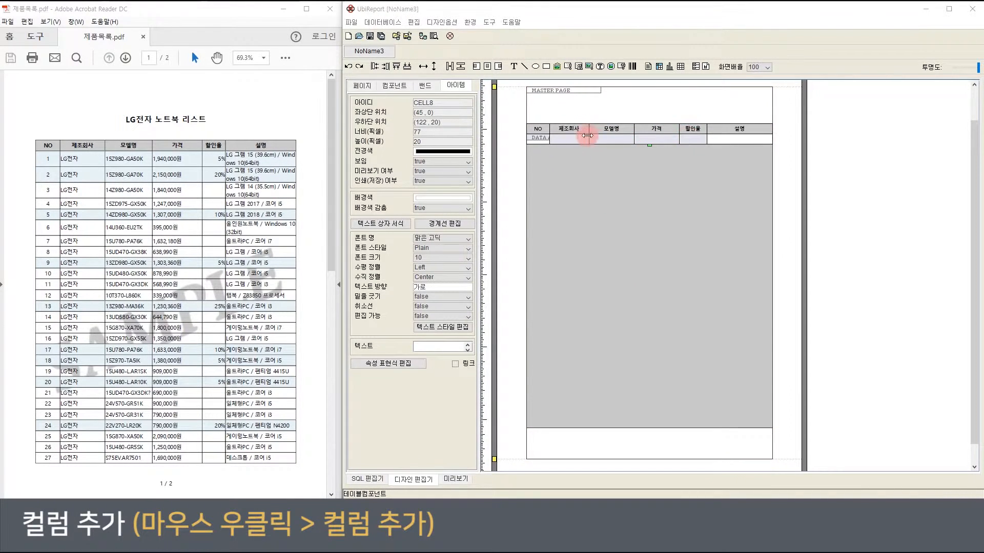
{"action": "right_click", "coordinate": [574, 140]}
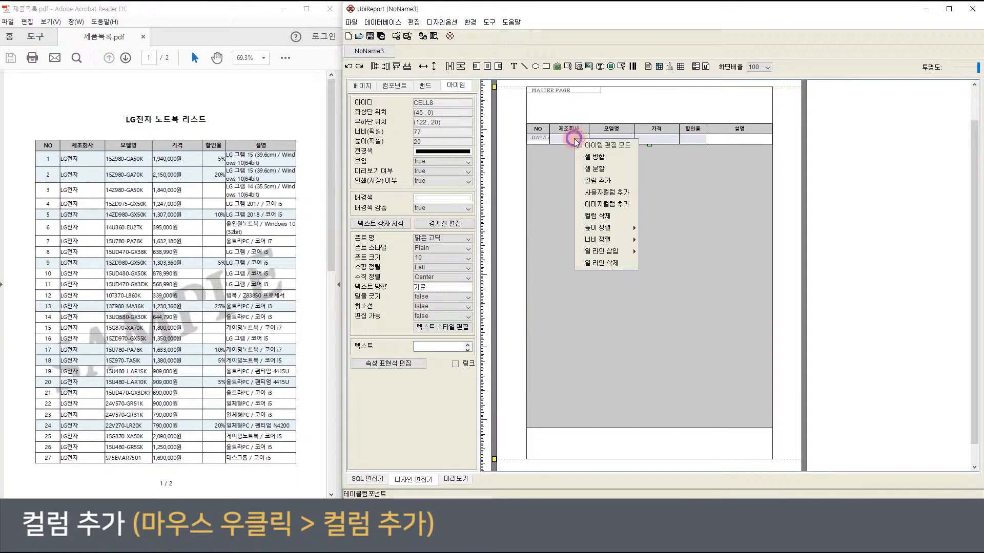
{"action": "left_click", "coordinate": [594, 177]}
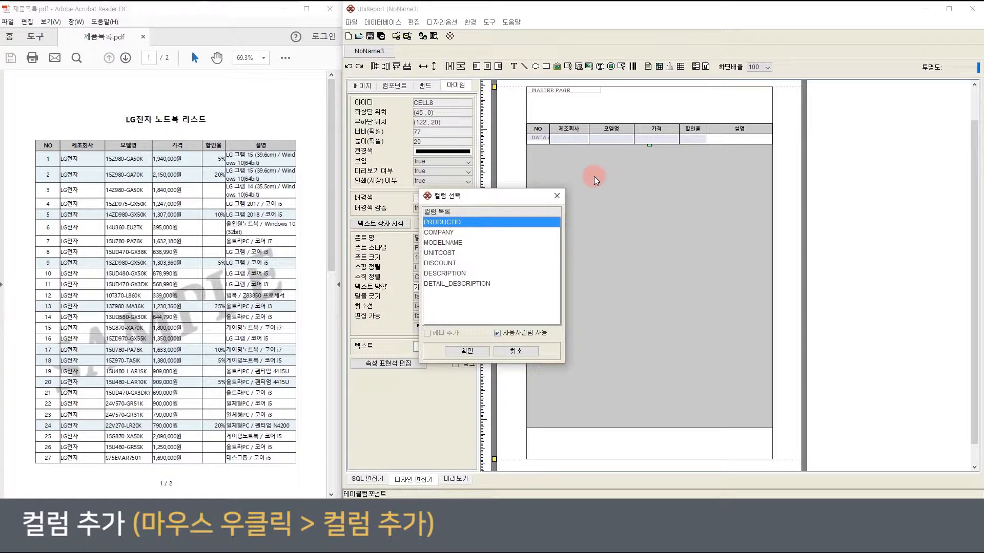
{"action": "left_click", "coordinate": [451, 232]}
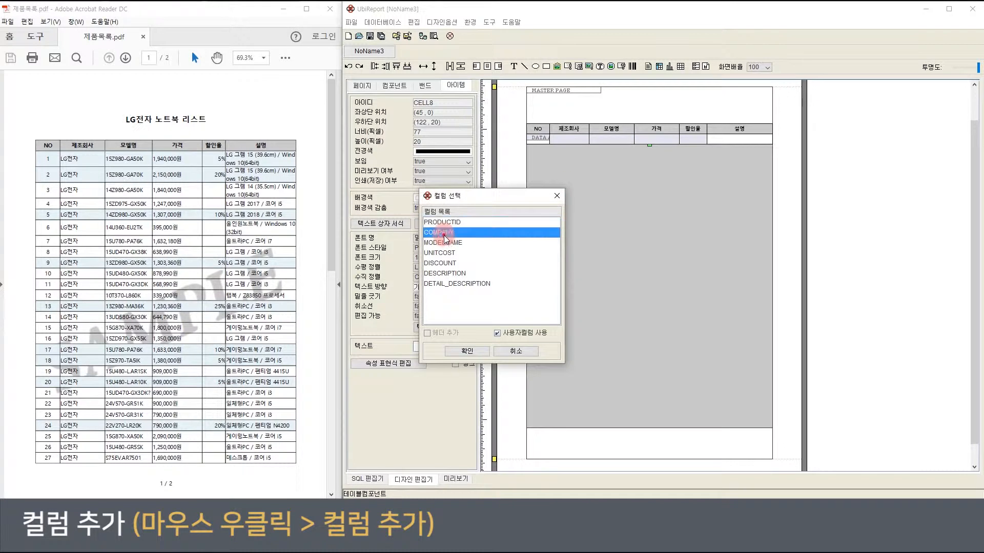
{"action": "left_click", "coordinate": [447, 263], "text": "shift"}
{"action": "left_click", "coordinate": [467, 352]}
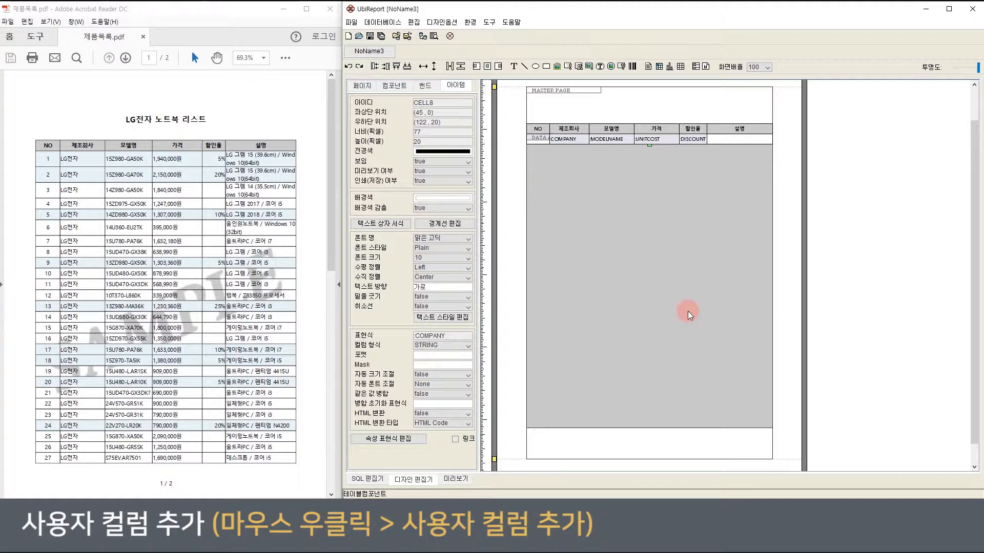
{"action": "left_click", "coordinate": [688, 311]}
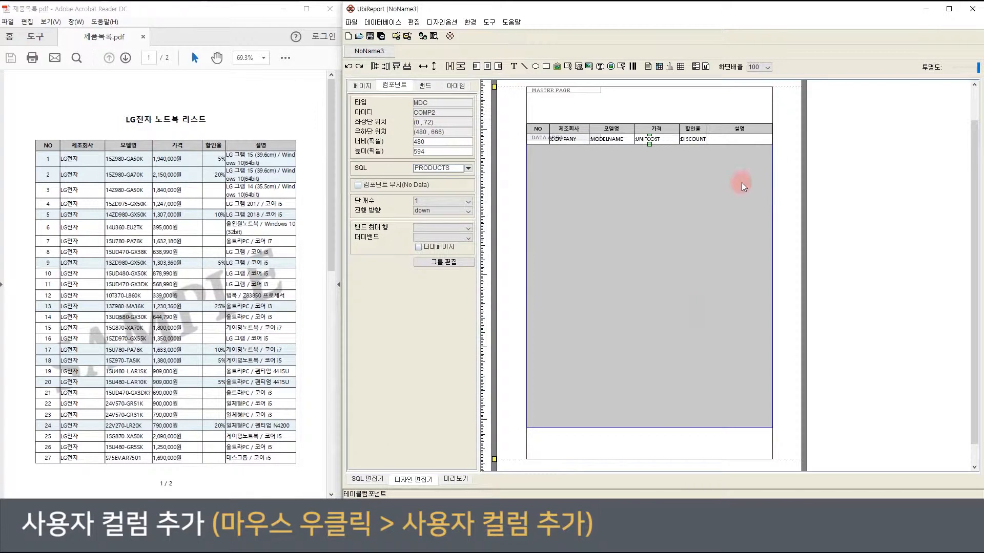
Add a user column with the expression :DESCRIPTION + ' / ' + :DETAIL_DESCRIPTION to the DATA AREA cell under 설명.
{"action": "right_click", "coordinate": [740, 140]}
{"action": "left_click", "coordinate": [771, 193]}
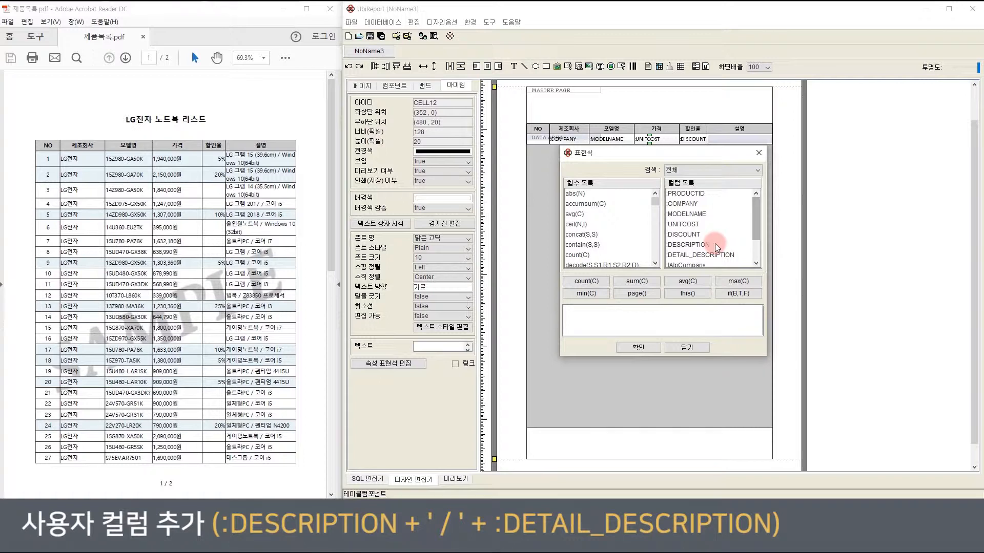
{"action": "double_click", "coordinate": [712, 245]}
{"action": "left_click", "coordinate": [651, 325]}
{"action": "type", "text": "+ ' "}
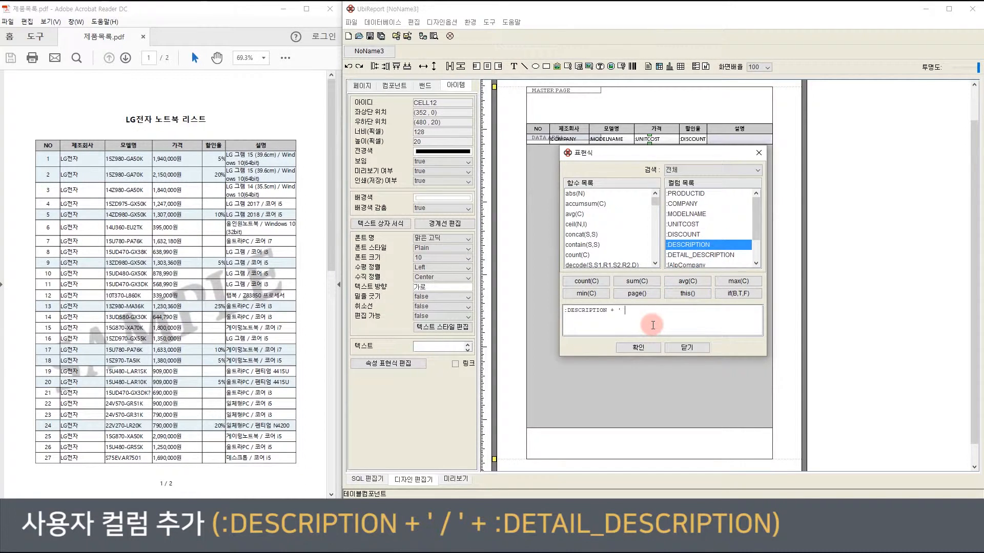
{"action": "type", "text": "/ ' +"}
{"action": "double_click", "coordinate": [691, 256]}
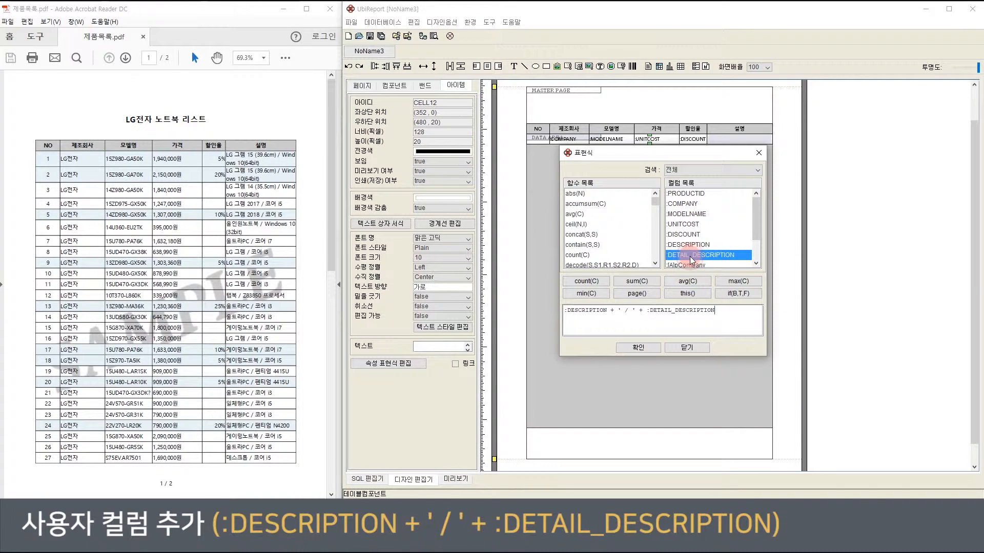
{"action": "left_click", "coordinate": [644, 348]}
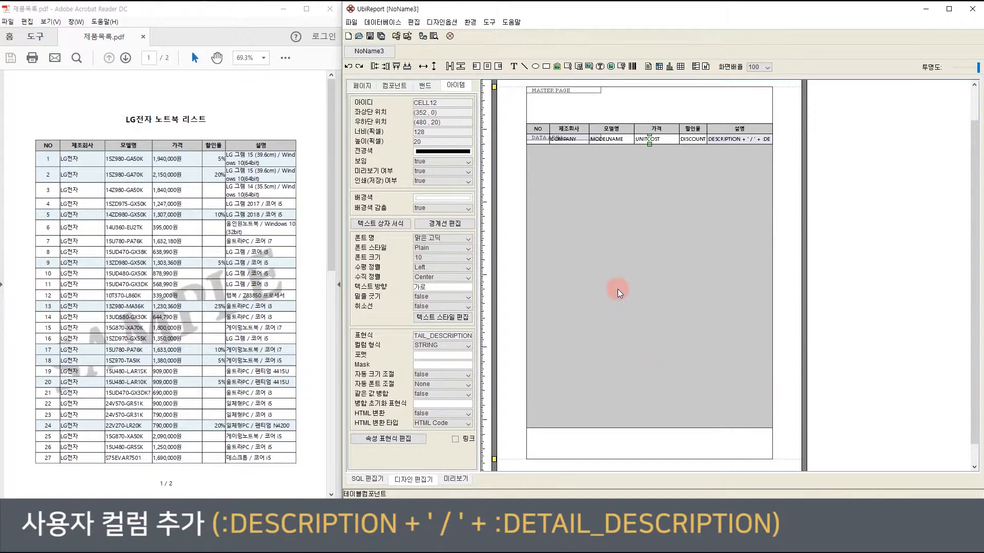
{"action": "left_click", "coordinate": [614, 223]}
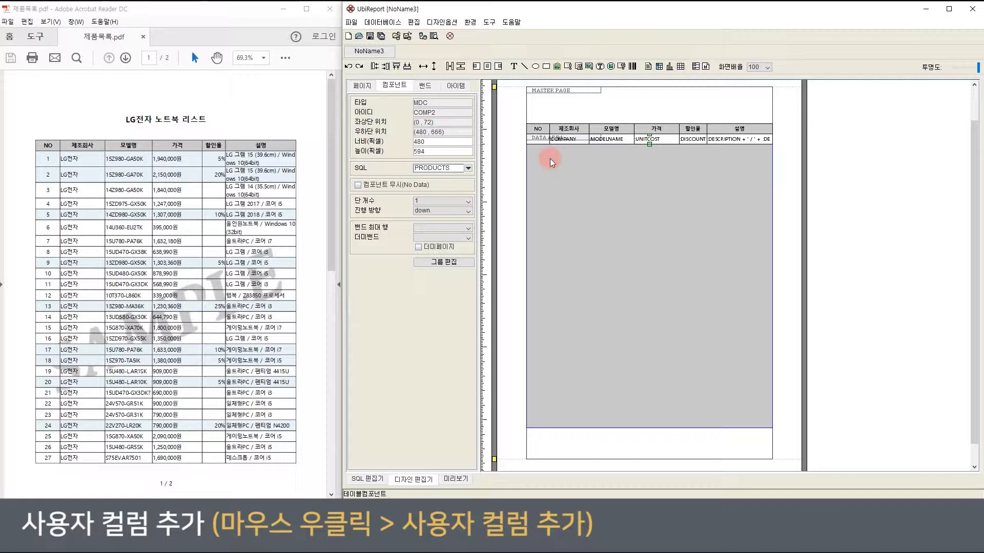
Add a user column with the expression count(:PRODUCTID) to the DATA AREA cell under NO.
{"action": "right_click", "coordinate": [535, 140]}
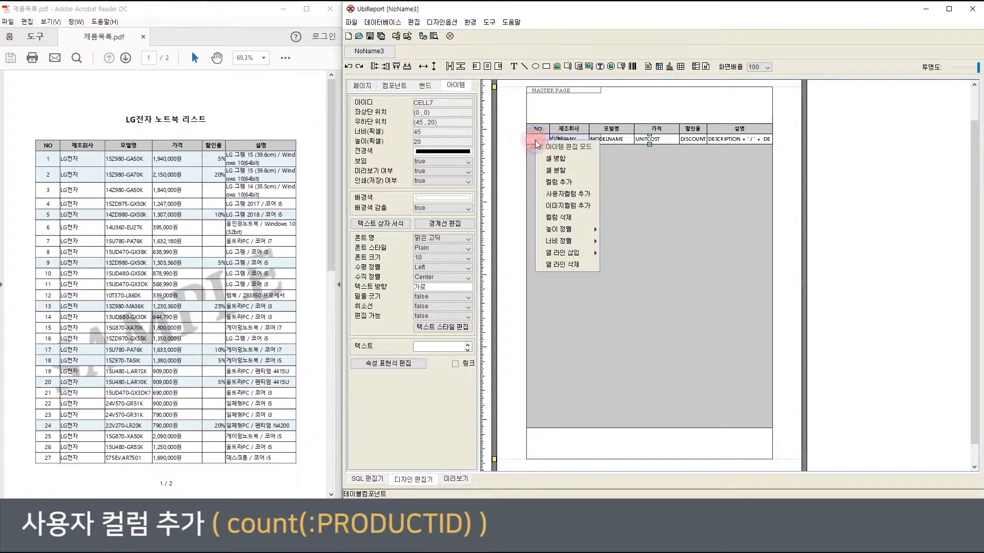
{"action": "left_click", "coordinate": [576, 193]}
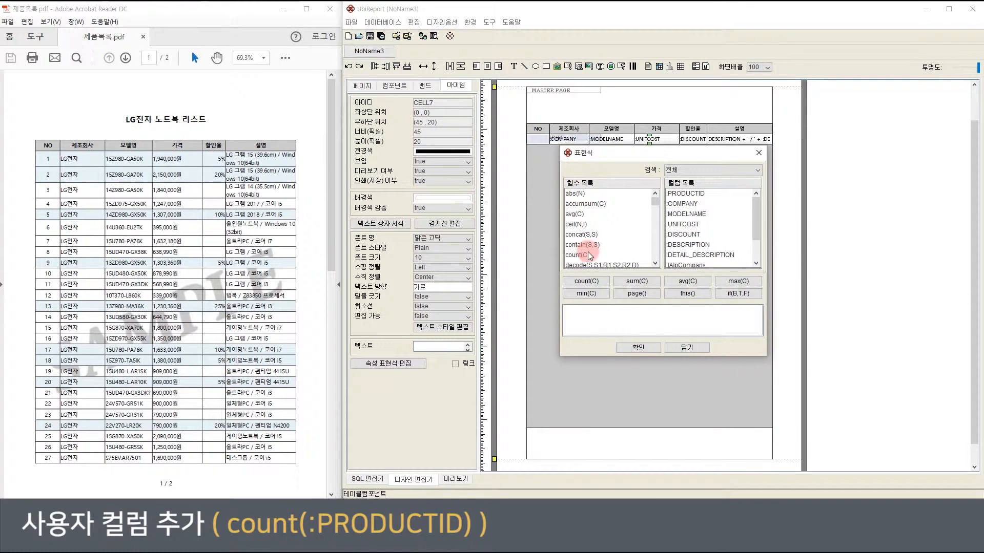
{"action": "left_click", "coordinate": [594, 282]}
{"action": "double_click", "coordinate": [684, 193]}
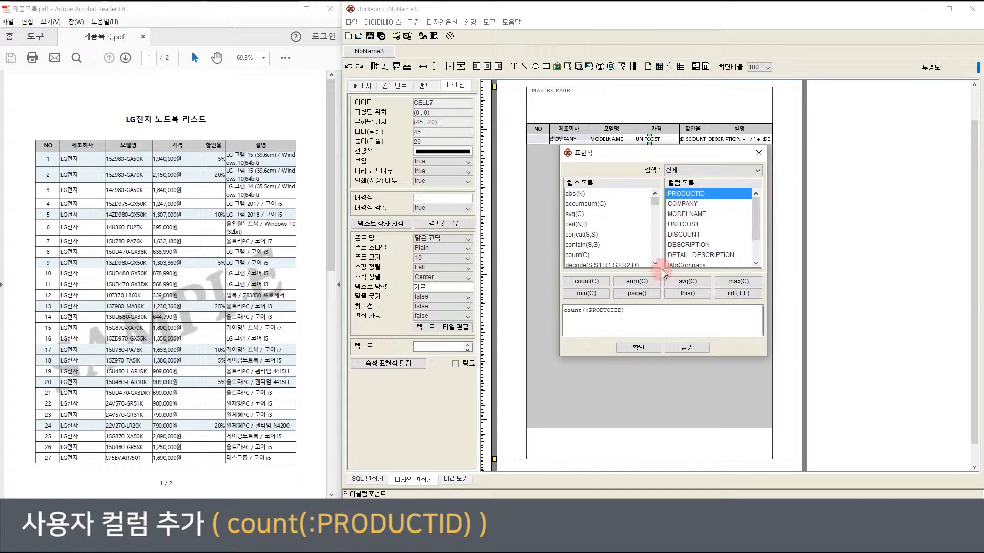
{"action": "left_click", "coordinate": [641, 347]}
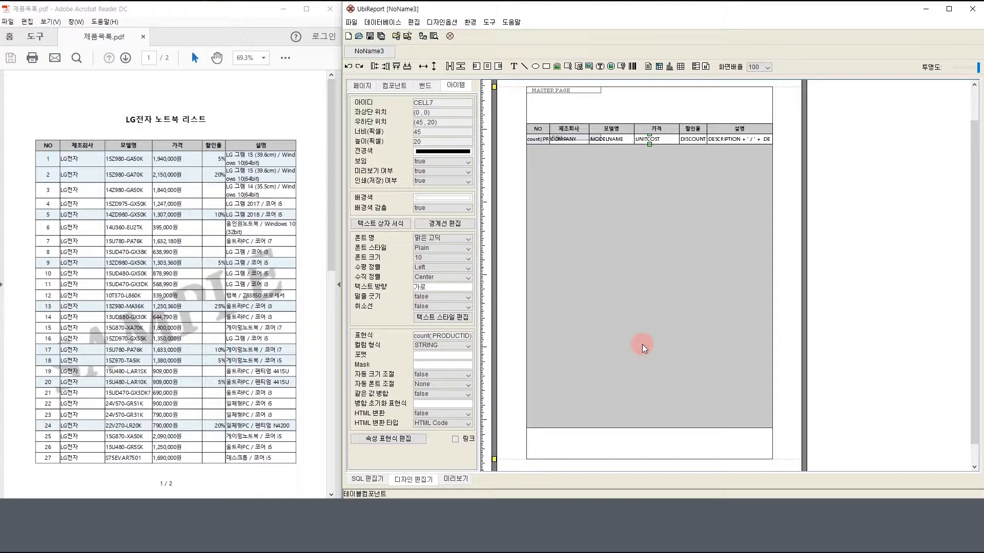
{"action": "left_click", "coordinate": [581, 274]}
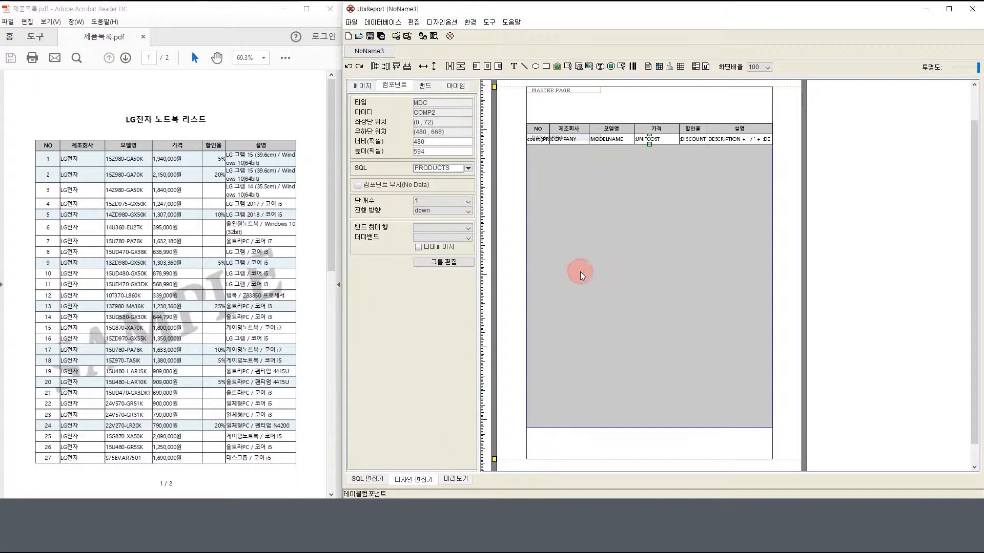
Preview the report with the LG전자 argument, check page 2 and return to page 1.
{"action": "left_click", "coordinate": [461, 478]}
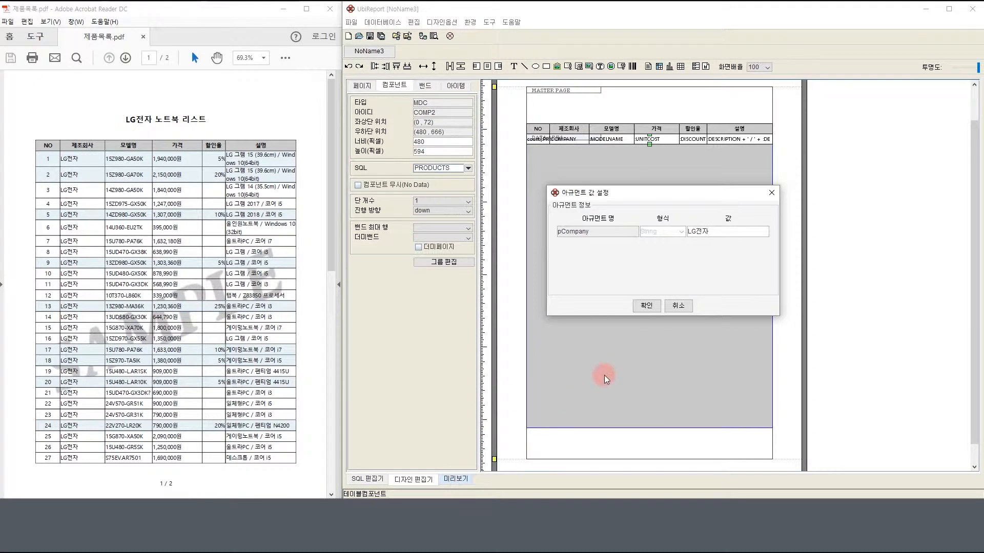
{"action": "left_click", "coordinate": [645, 305]}
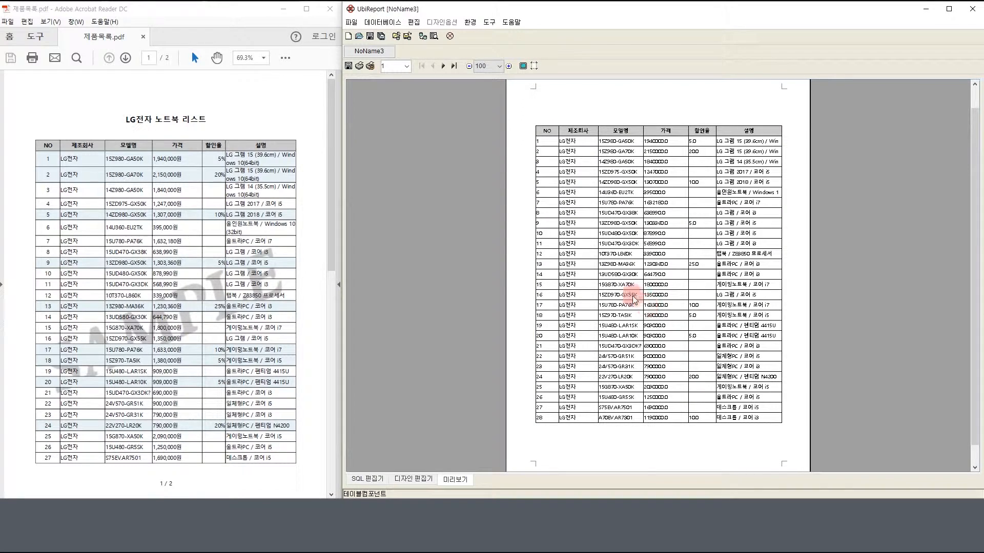
{"action": "left_click", "coordinate": [444, 66]}
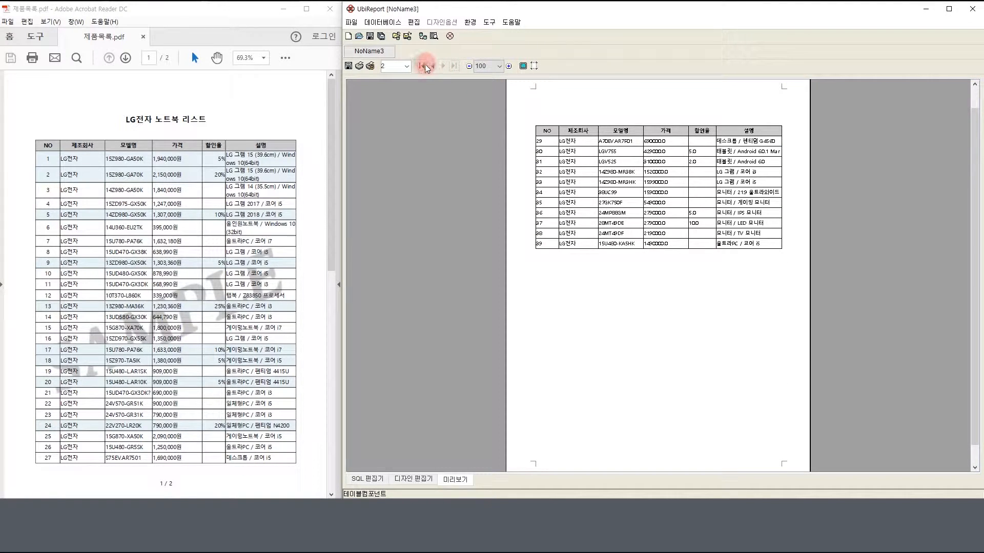
{"action": "left_click", "coordinate": [434, 66]}
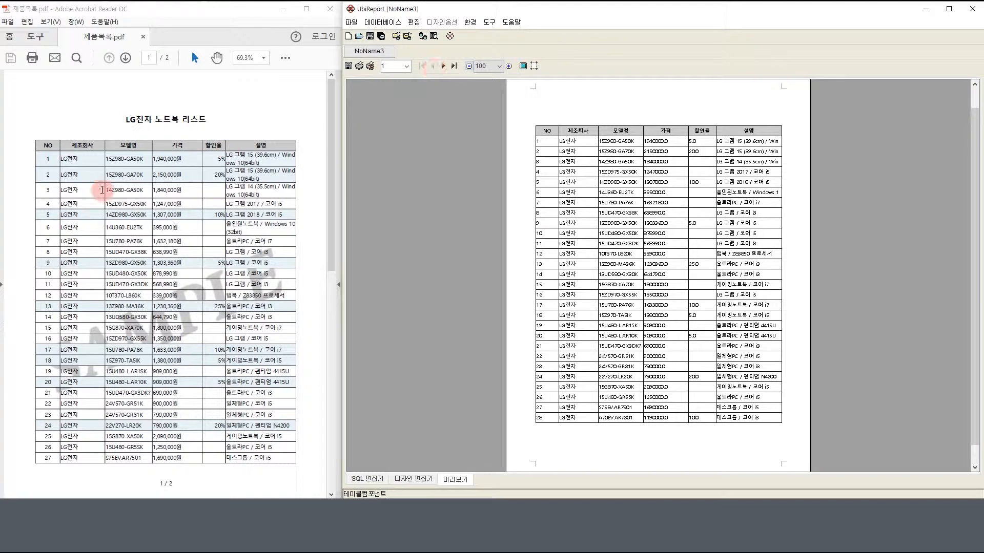
{"action": "left_click", "coordinate": [431, 199]}
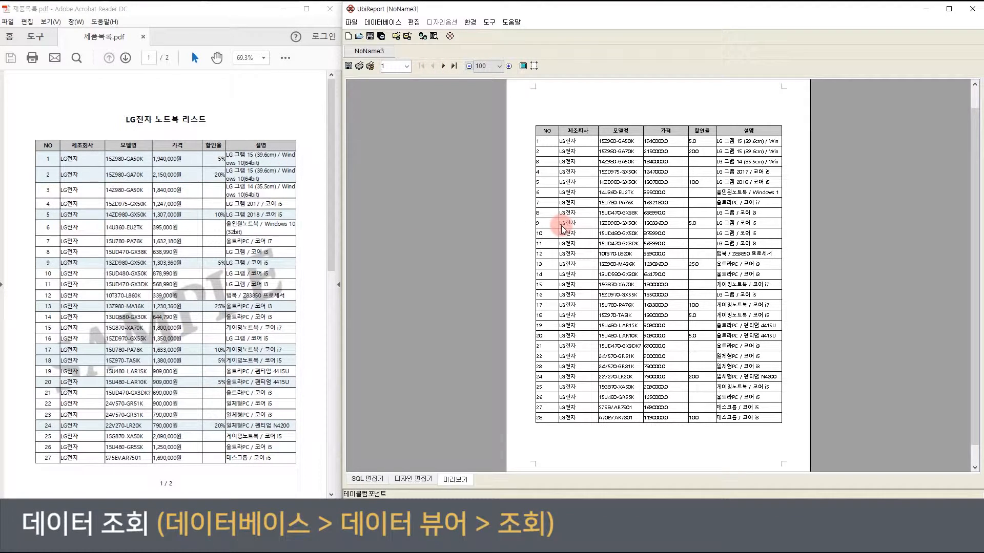
Run the PRODUCTS query in the data viewer, widen the results and the DETAIL_DESCRIPTION column to inspect the raw data, and close the viewer.
{"action": "left_click", "coordinate": [394, 24]}
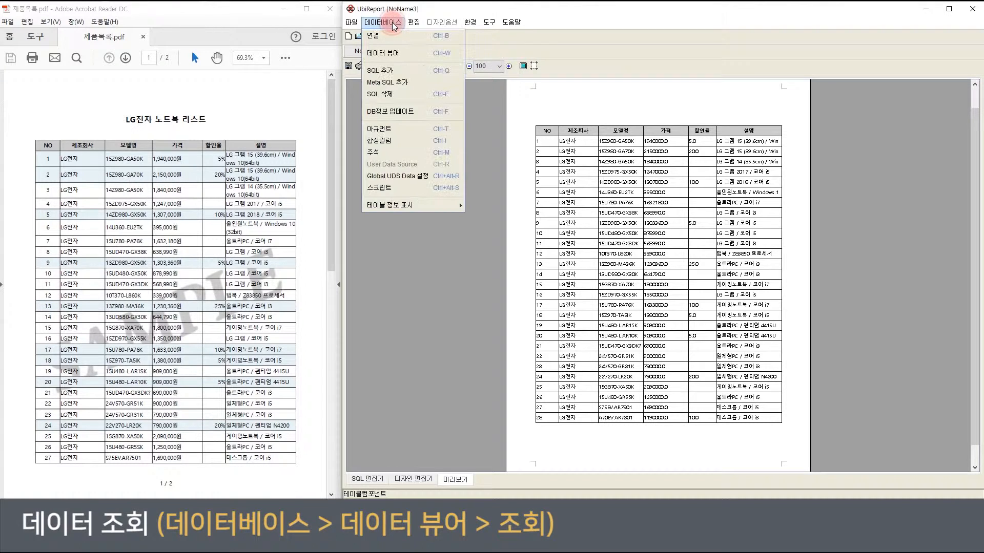
{"action": "left_click", "coordinate": [391, 51]}
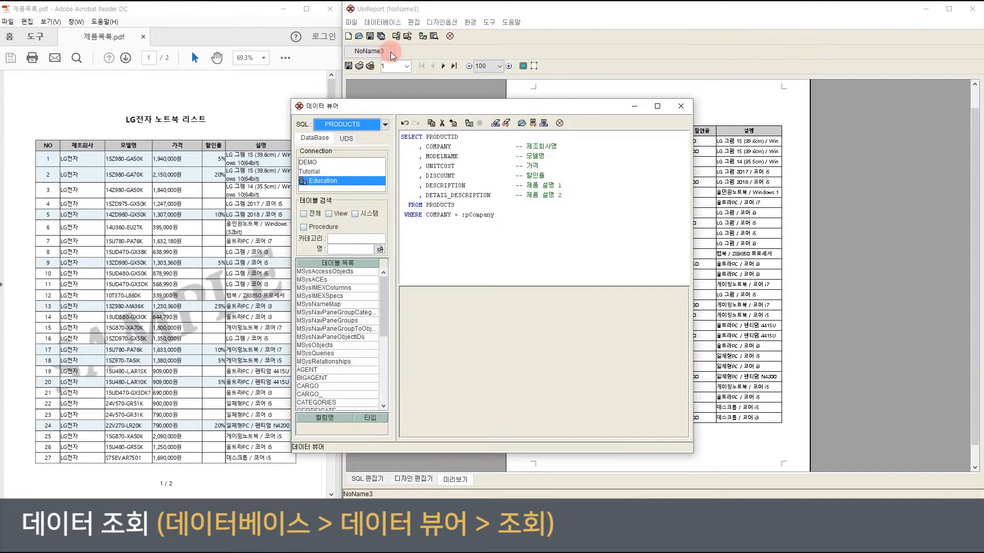
{"action": "left_click_drag", "start_coordinate": [455, 109], "coordinate": [271, 87]}
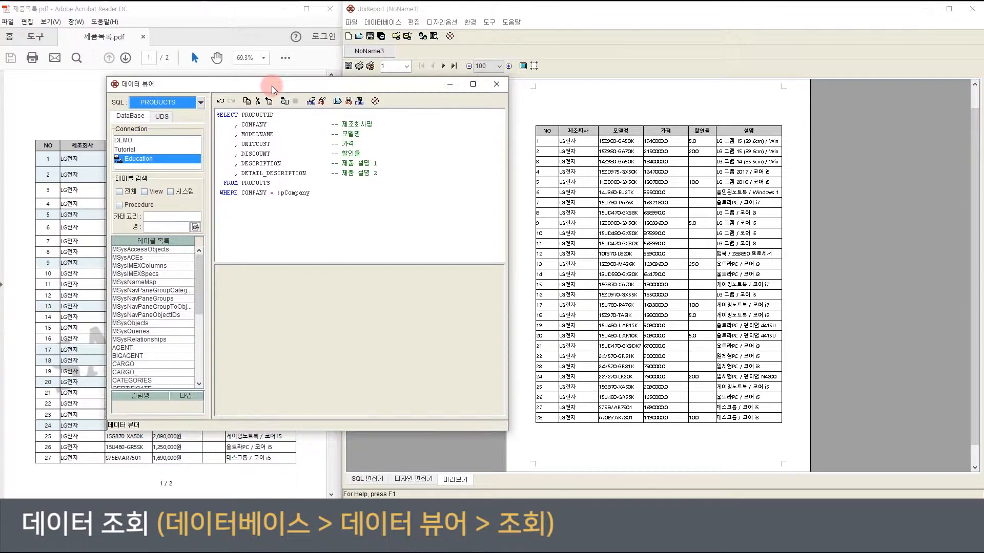
{"action": "left_click", "coordinate": [285, 100]}
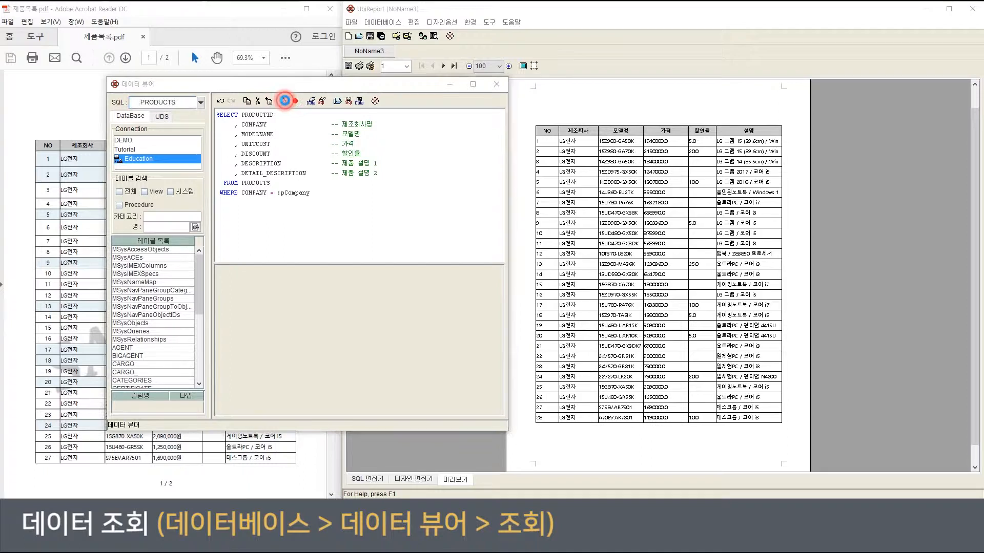
{"action": "left_click", "coordinate": [643, 306]}
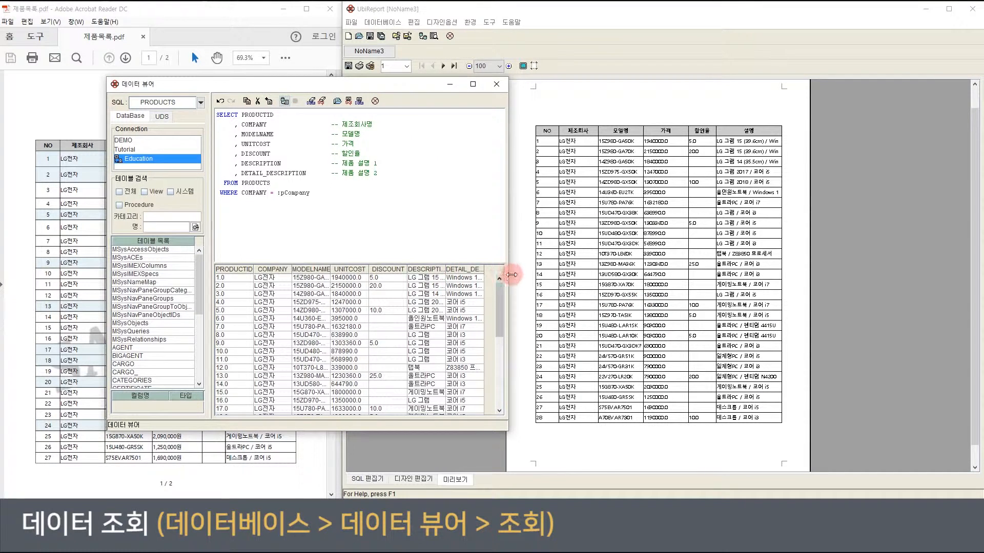
{"action": "left_click_drag", "start_coordinate": [509, 274], "coordinate": [569, 274]}
{"action": "left_click_drag", "start_coordinate": [364, 88], "coordinate": [290, 82]}
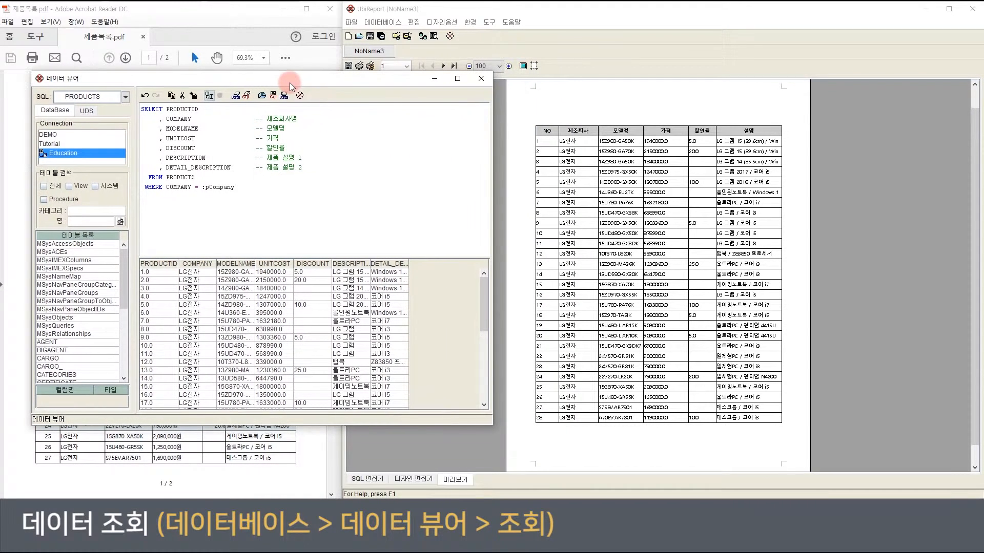
{"action": "left_click_drag", "start_coordinate": [408, 268], "coordinate": [457, 270]}
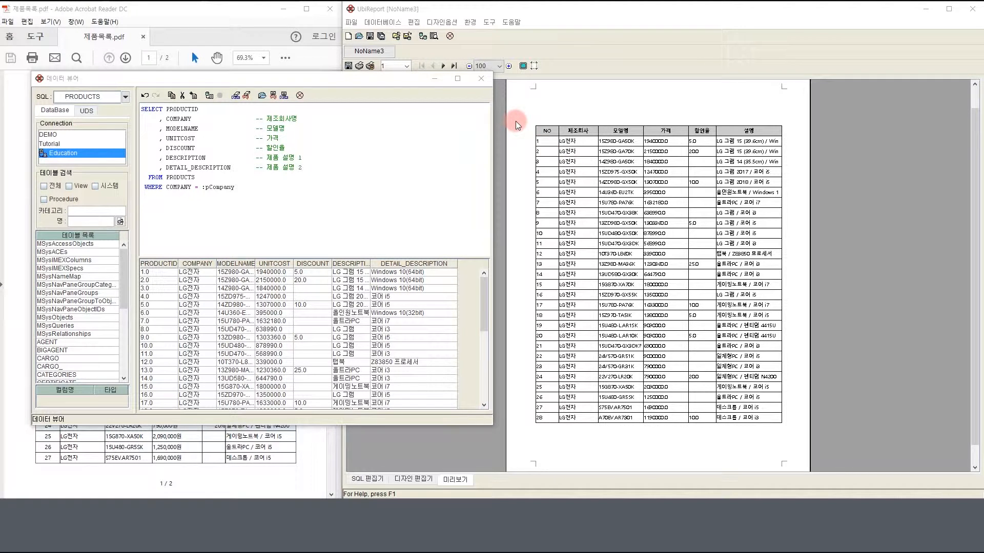
{"action": "left_click", "coordinate": [480, 78]}
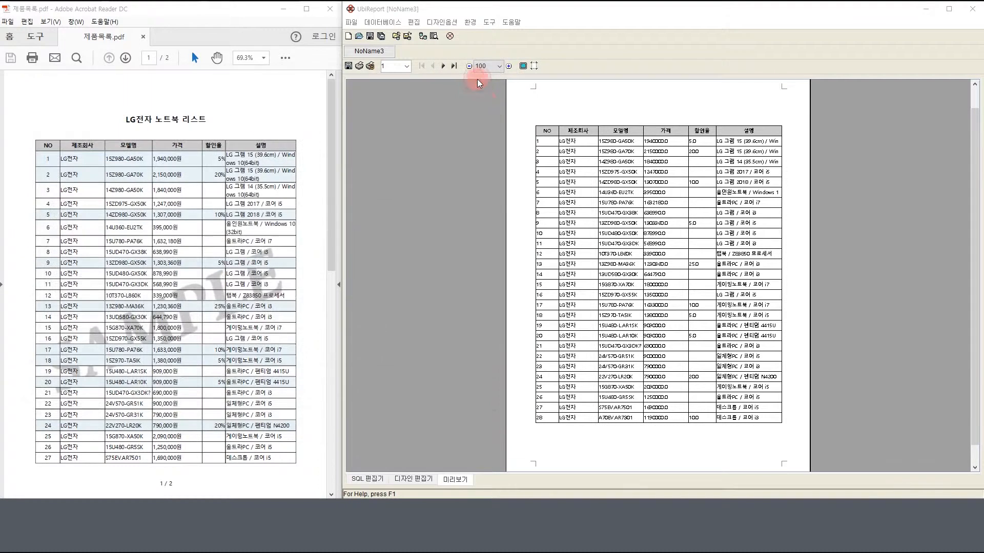
Set automatic size adjustment (자동 크기 조절) to true for the 설명 data cell in the design and preview with the LG전자 argument.
{"action": "left_click", "coordinate": [413, 479]}
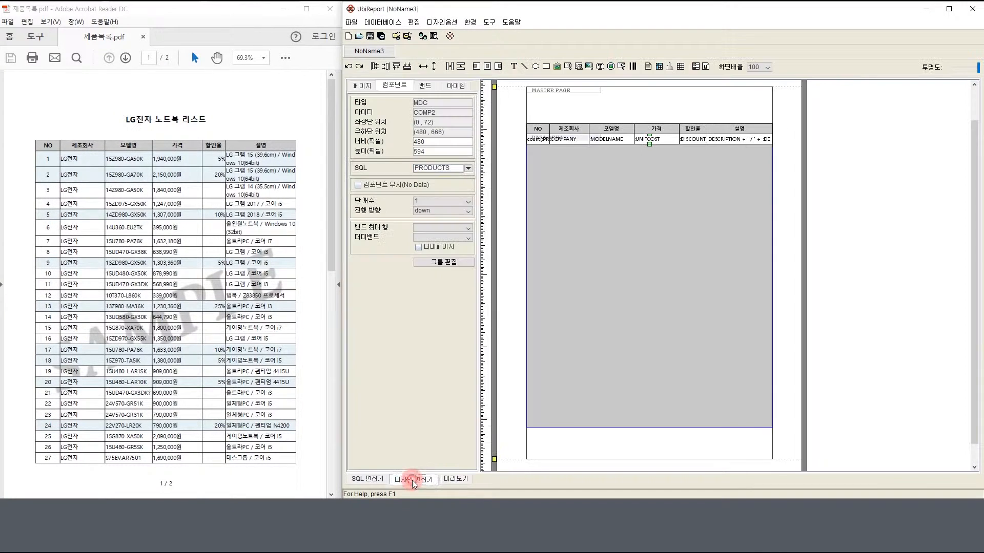
{"action": "left_click", "coordinate": [721, 139]}
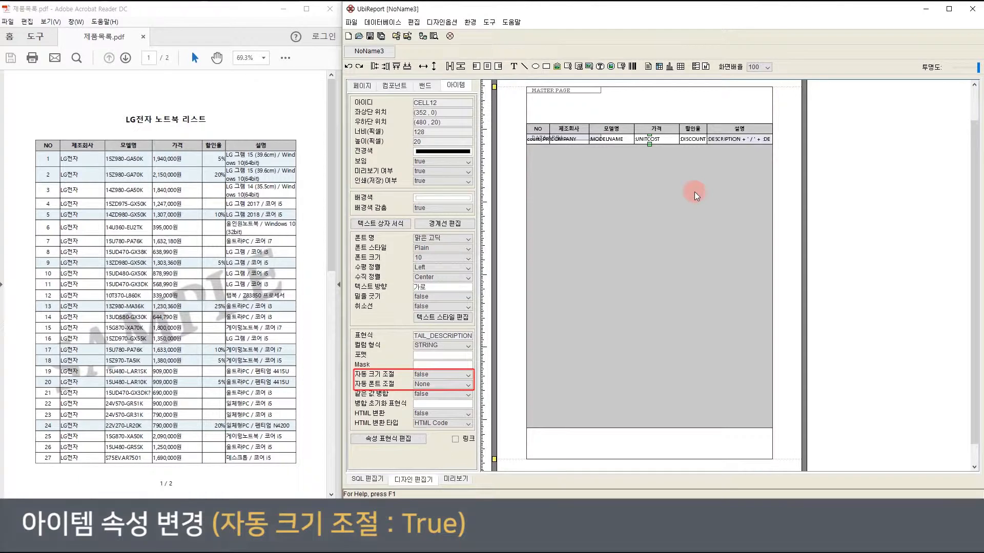
{"action": "left_click", "coordinate": [465, 374]}
{"action": "left_click", "coordinate": [462, 385]}
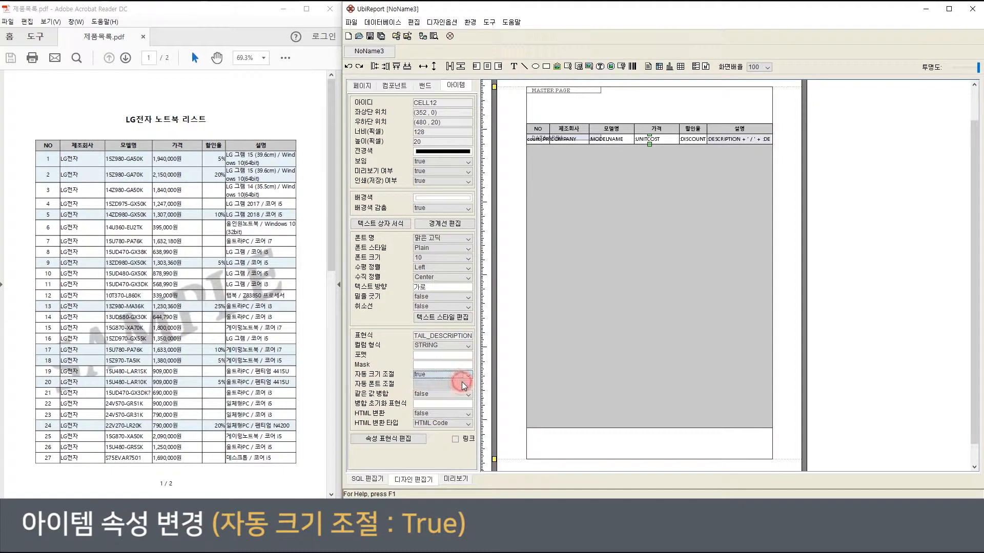
{"action": "left_click", "coordinate": [572, 377]}
{"action": "left_click", "coordinate": [448, 477]}
{"action": "left_click", "coordinate": [646, 305]}
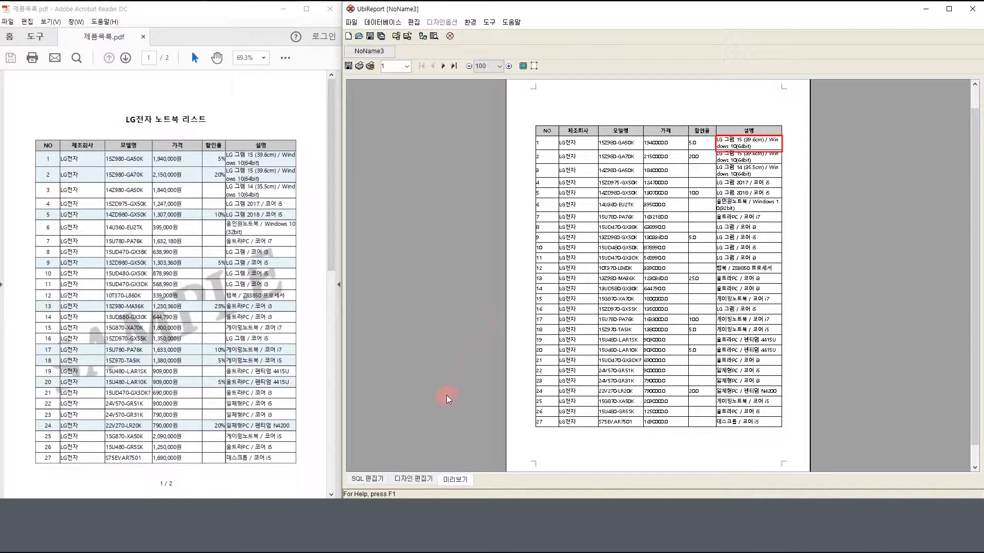
Set the line spacing (줄 간격) of the 설명 data cell's text box to 2 pixels and preview with the LG전자 argument.
{"action": "left_click", "coordinate": [418, 479]}
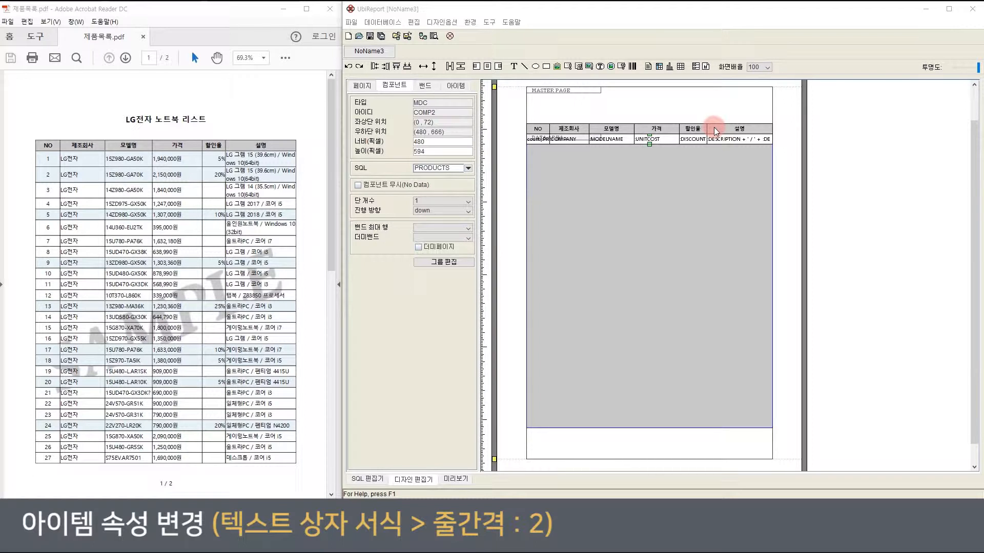
{"action": "left_click", "coordinate": [748, 139]}
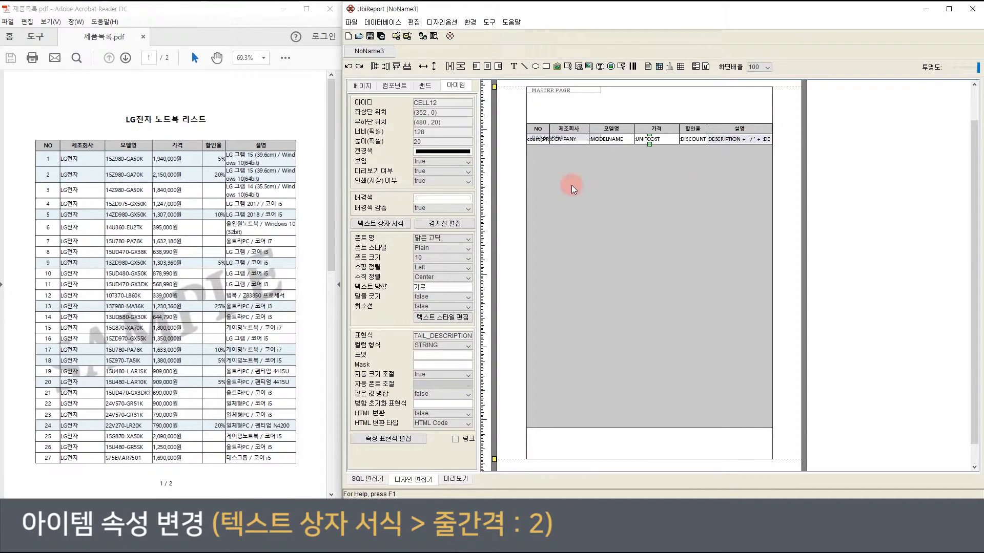
{"action": "left_click", "coordinate": [397, 222]}
{"action": "left_click", "coordinate": [624, 264]}
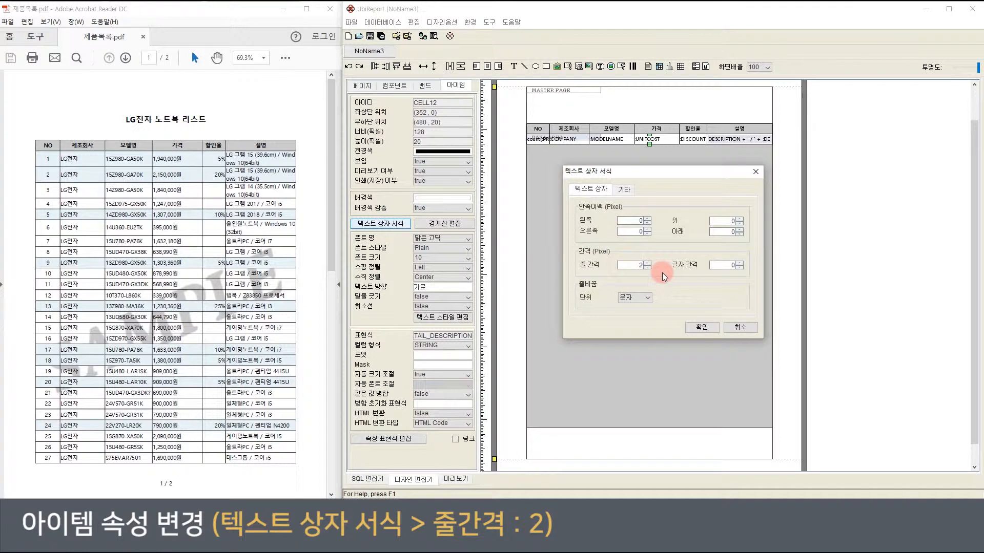
{"action": "left_click", "coordinate": [703, 327]}
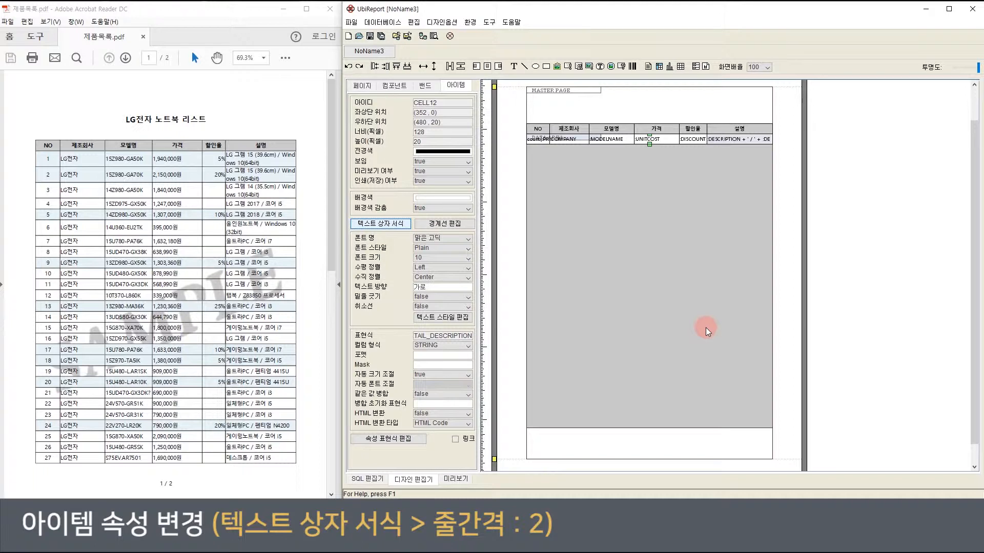
{"action": "left_click", "coordinate": [462, 479]}
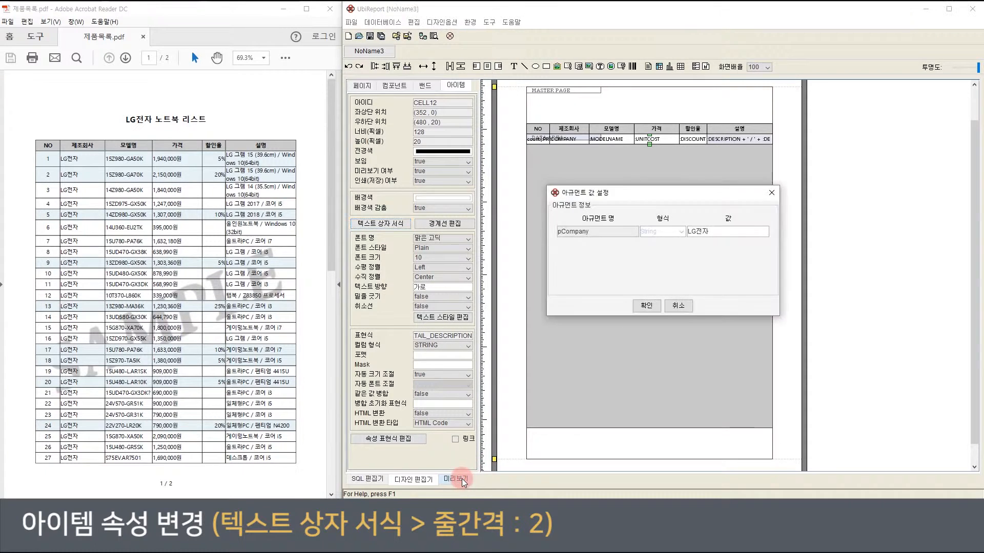
{"action": "left_click", "coordinate": [644, 309]}
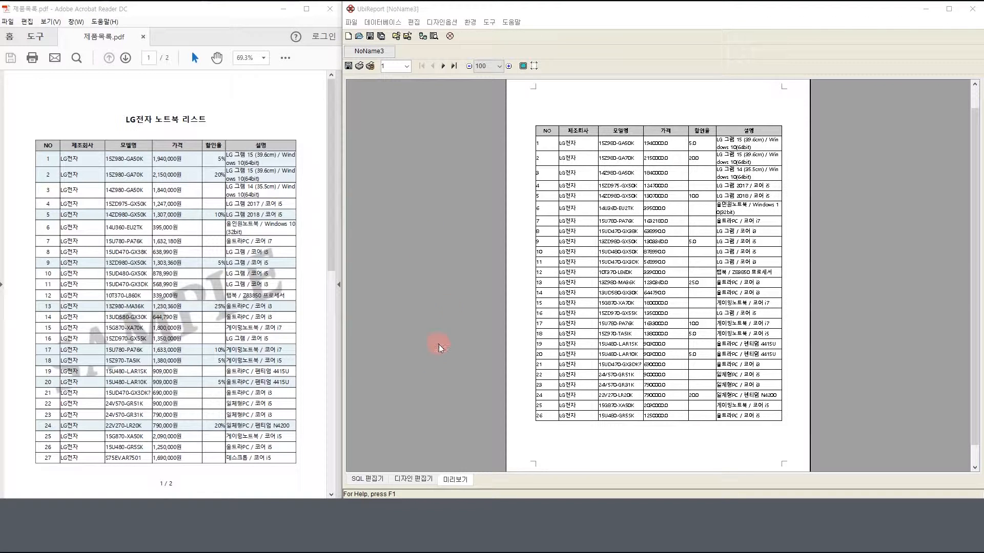
Back in the design, give the UNITCOST data cell the format #,##0원 and set its horizontal alignment to Right.
{"action": "left_click", "coordinate": [404, 474]}
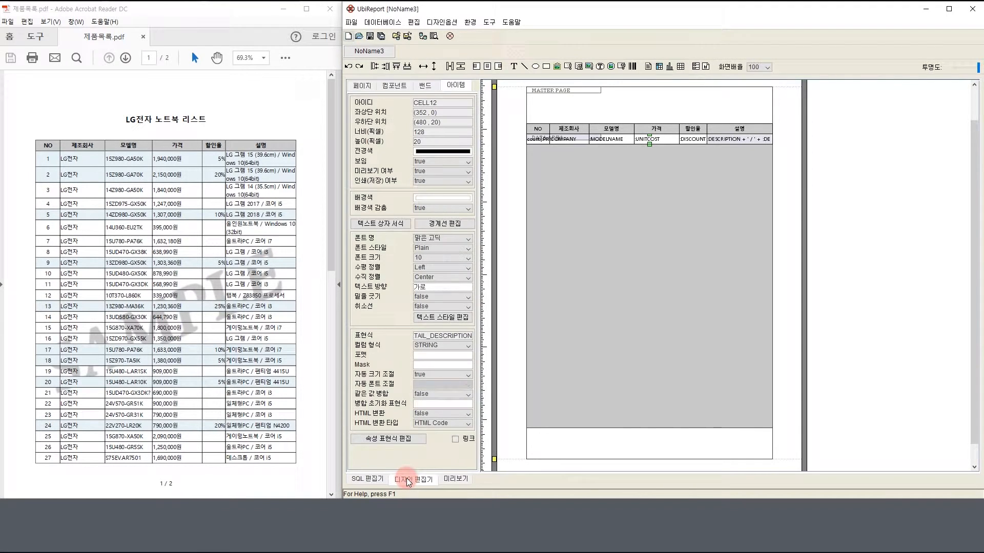
{"action": "left_click", "coordinate": [588, 391]}
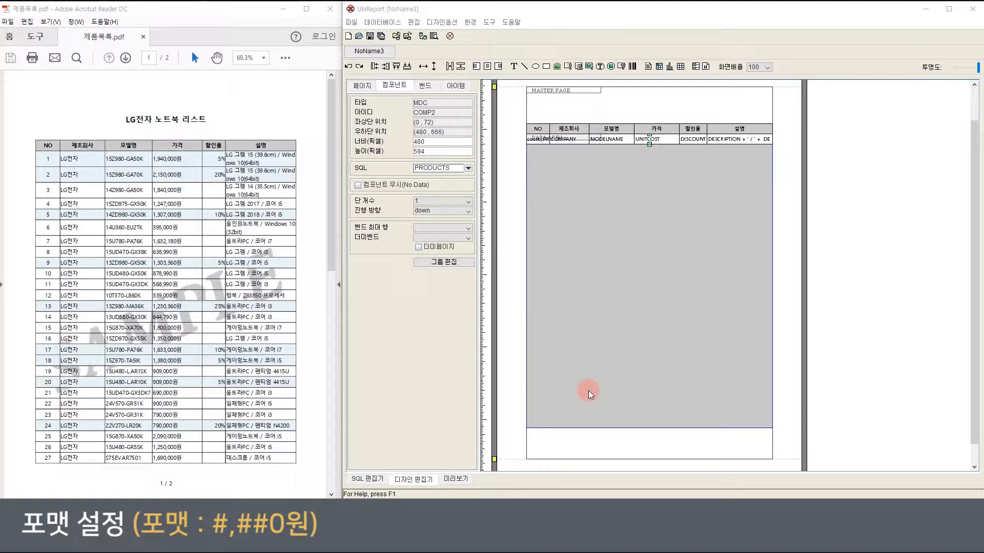
{"action": "left_click", "coordinate": [650, 139]}
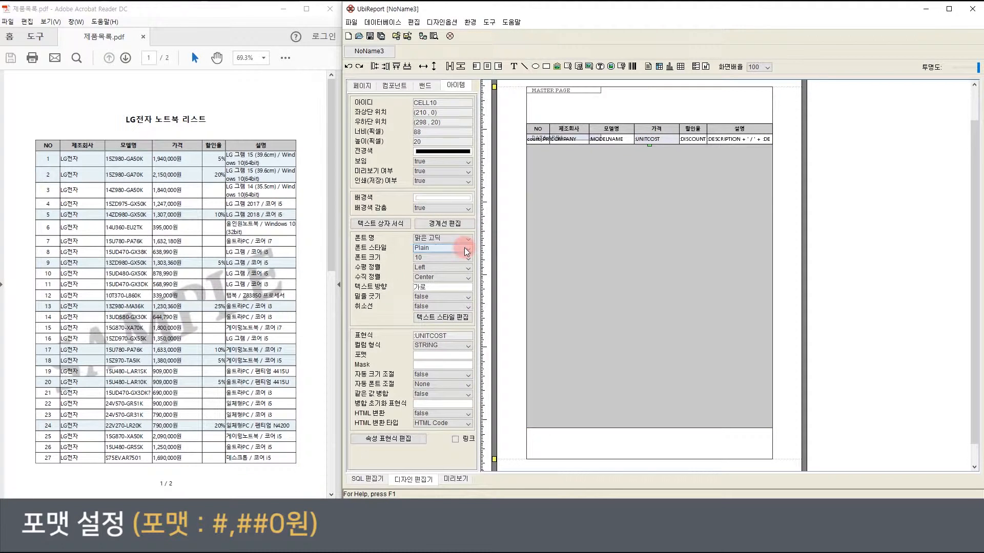
{"action": "left_click", "coordinate": [417, 355]}
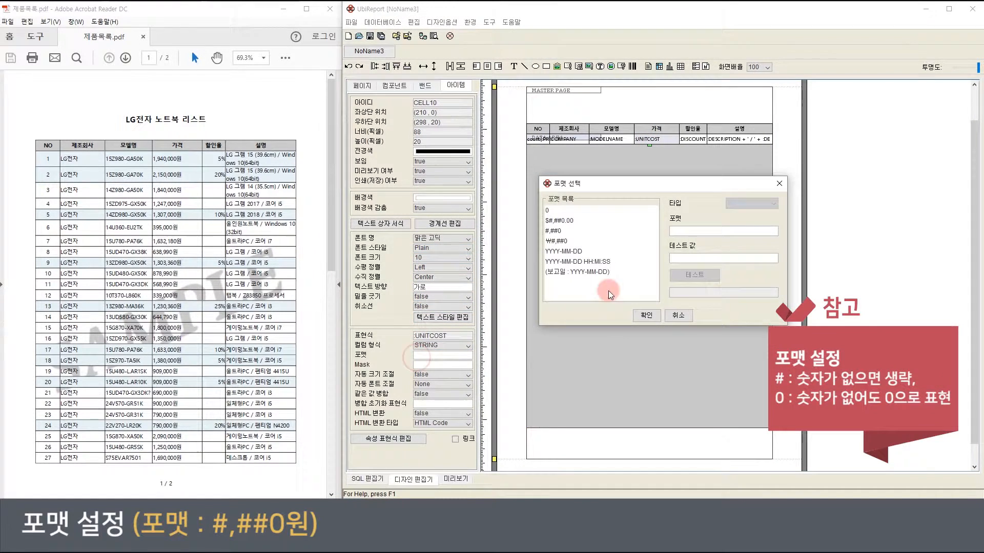
{"action": "left_click", "coordinate": [556, 233]}
{"action": "left_click", "coordinate": [708, 228]}
{"action": "type", "text": "원"}
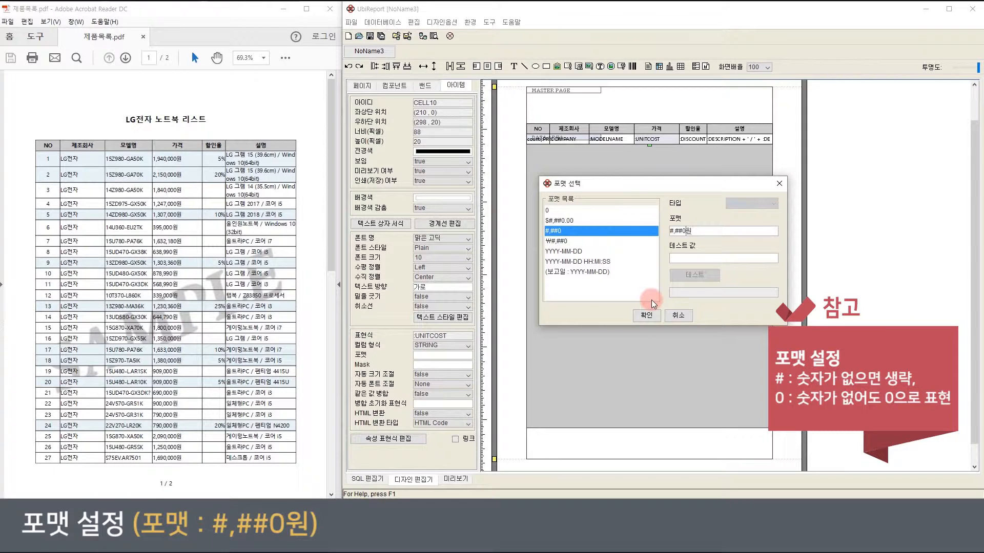
{"action": "left_click", "coordinate": [646, 315]}
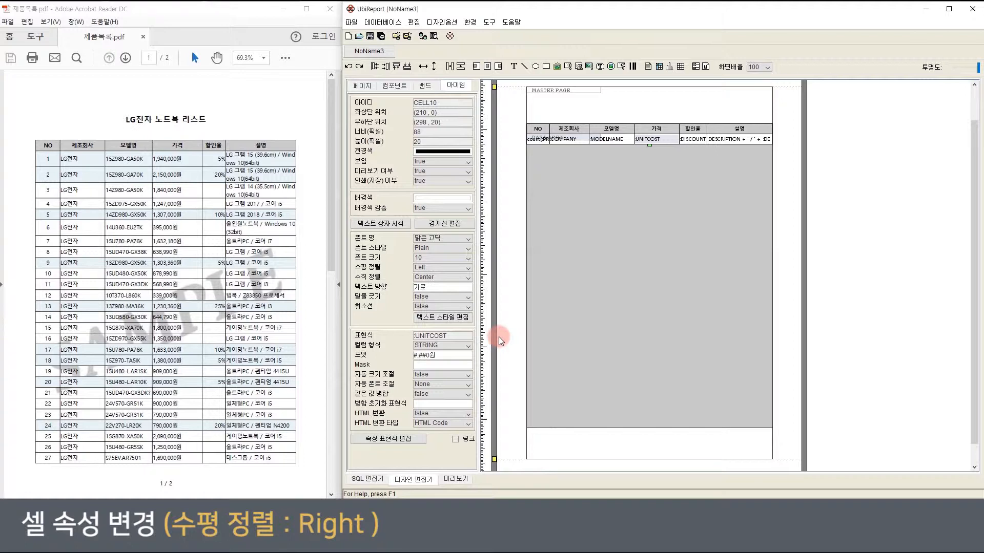
{"action": "left_click", "coordinate": [431, 267]}
{"action": "left_click", "coordinate": [426, 300]}
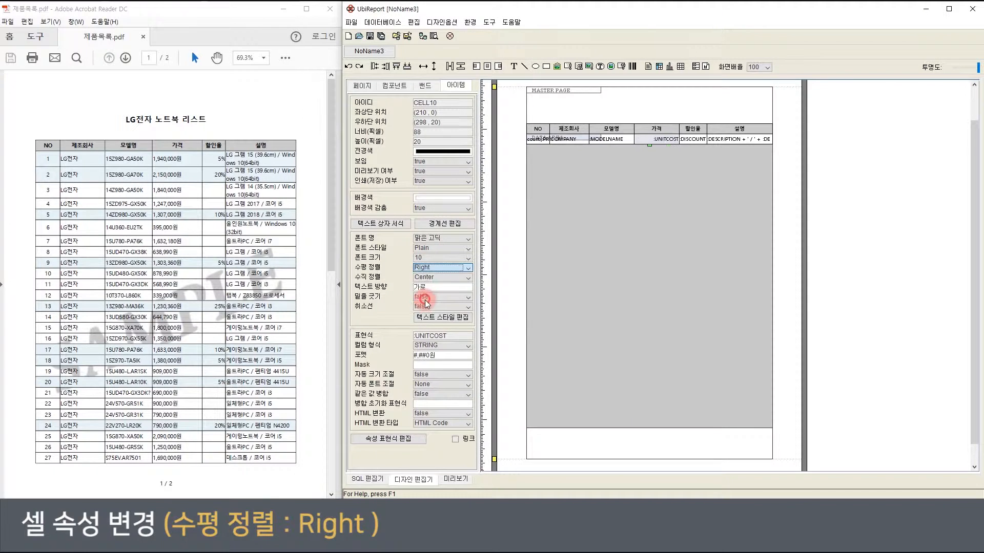
Give the DISCOUNT data cell the format 0.##% and set its horizontal alignment to Right.
{"action": "left_click", "coordinate": [693, 148]}
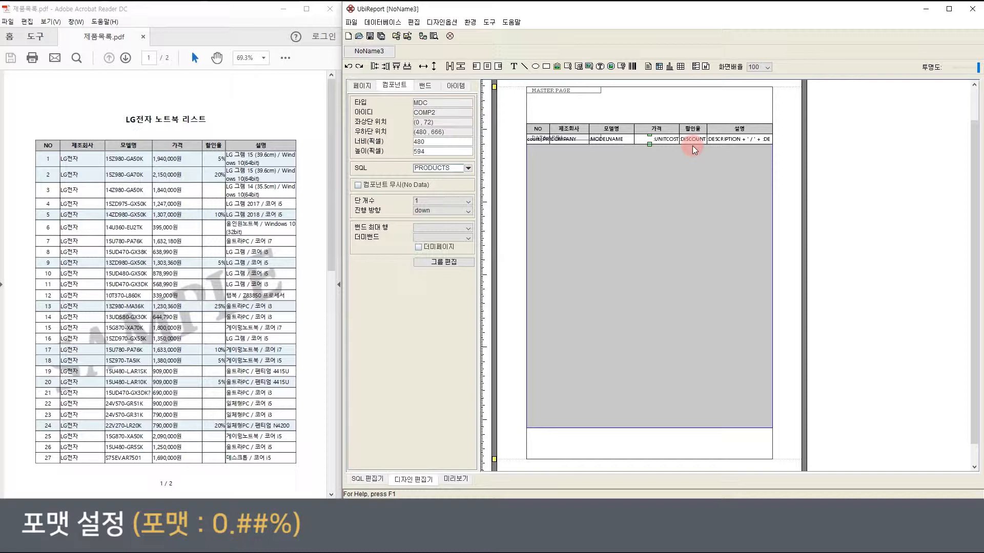
{"action": "left_click", "coordinate": [693, 146]}
{"action": "left_click", "coordinate": [451, 354]}
{"action": "left_click", "coordinate": [688, 231]}
{"action": "type", "text": "0.##%"}
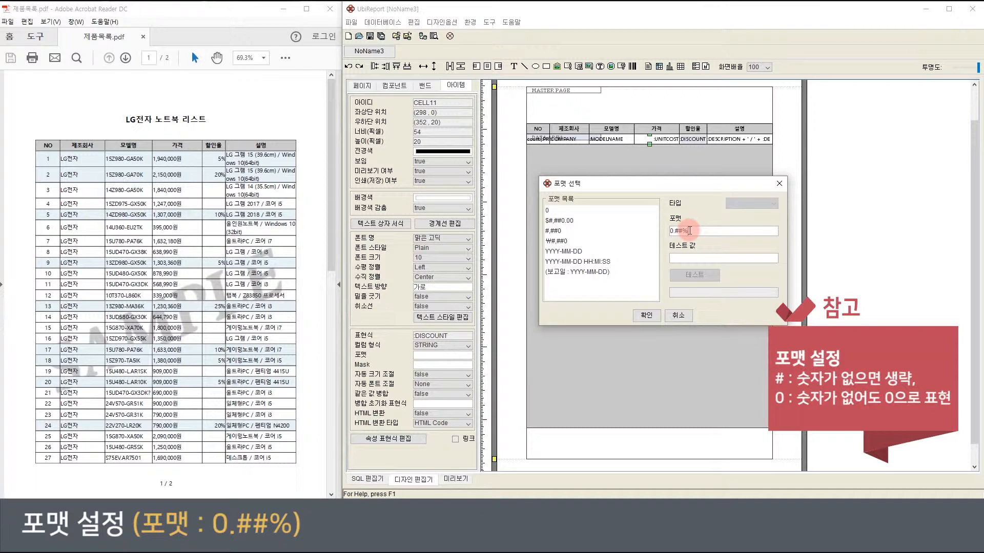
{"action": "left_click", "coordinate": [644, 315]}
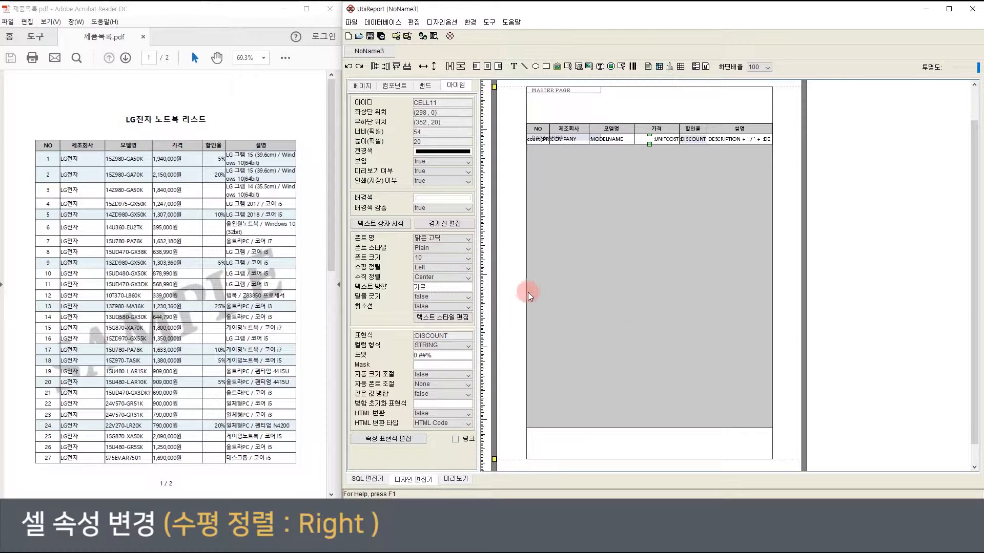
{"action": "left_click", "coordinate": [463, 265]}
{"action": "left_click", "coordinate": [453, 296]}
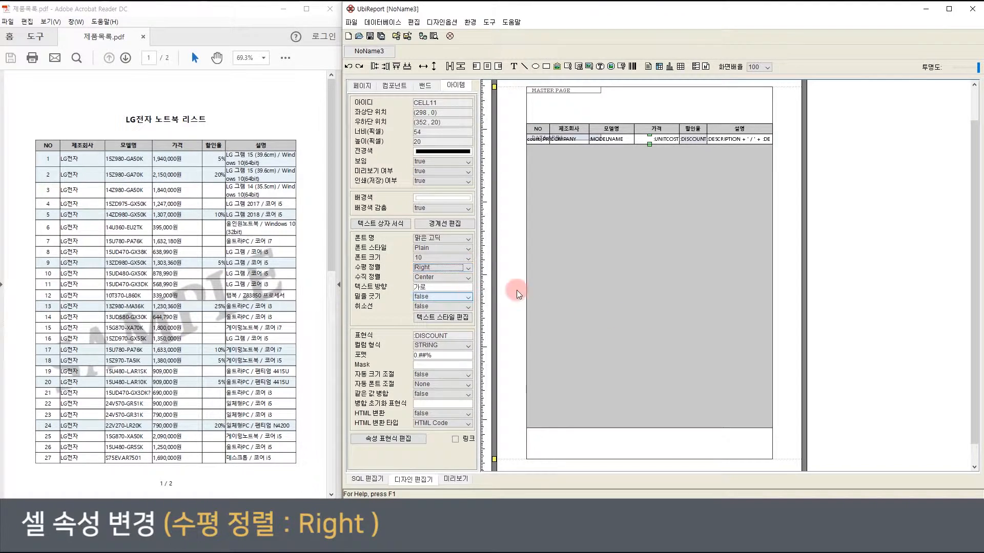
{"action": "left_click", "coordinate": [642, 313]}
Preview the report with the LG전자 argument to check the 가격 and 할인율 columns, and return to the design.
{"action": "left_click", "coordinate": [460, 477]}
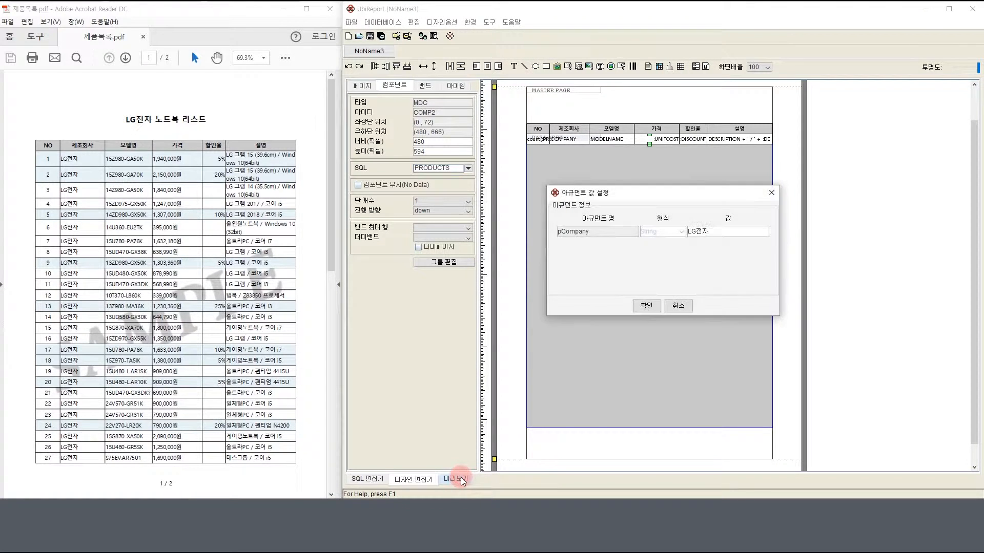
{"action": "left_click", "coordinate": [649, 307]}
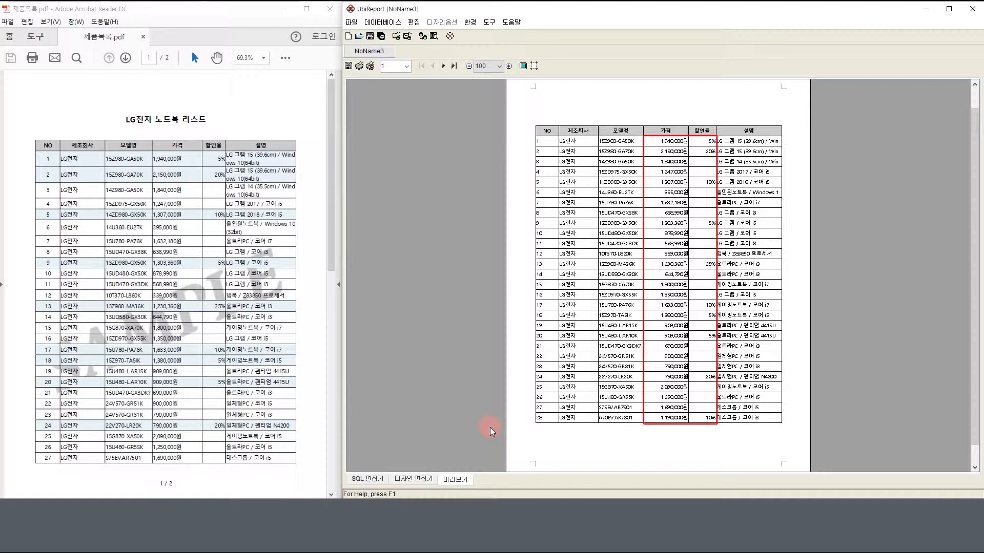
{"action": "left_click", "coordinate": [420, 482]}
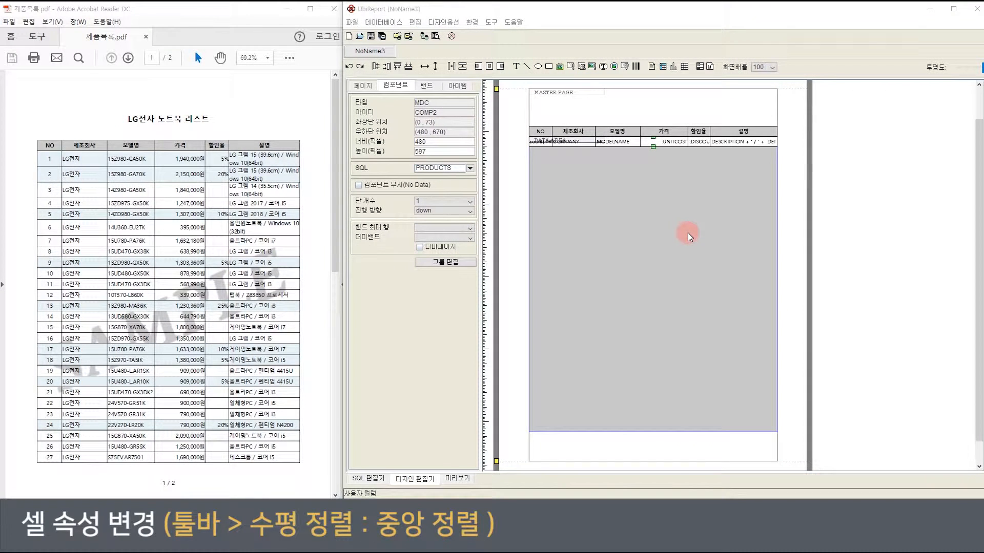
Set the horizontal alignment of the NO column's count(:PRODUCTID) data cell to Center.
{"action": "left_click", "coordinate": [545, 143]}
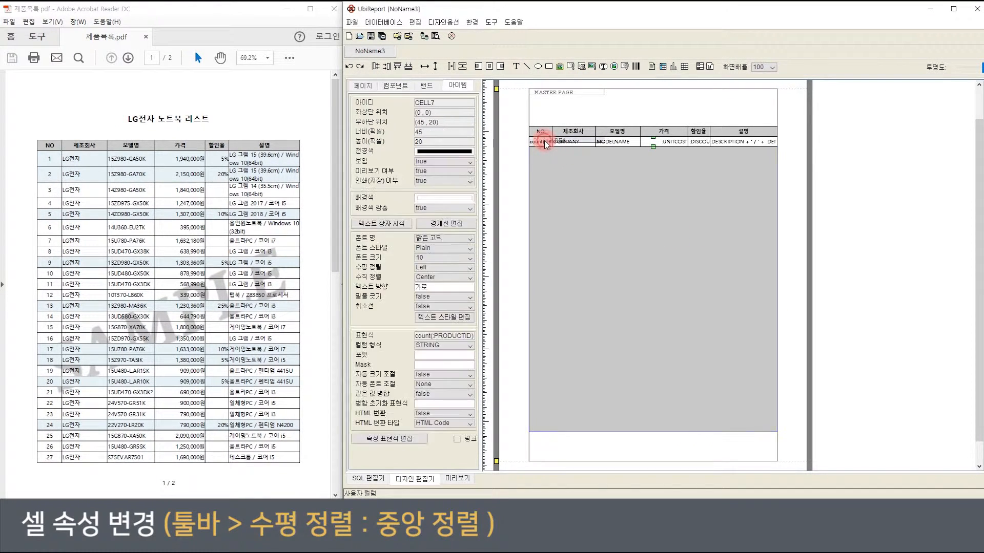
{"action": "left_click", "coordinate": [462, 267]}
{"action": "left_click", "coordinate": [462, 288]}
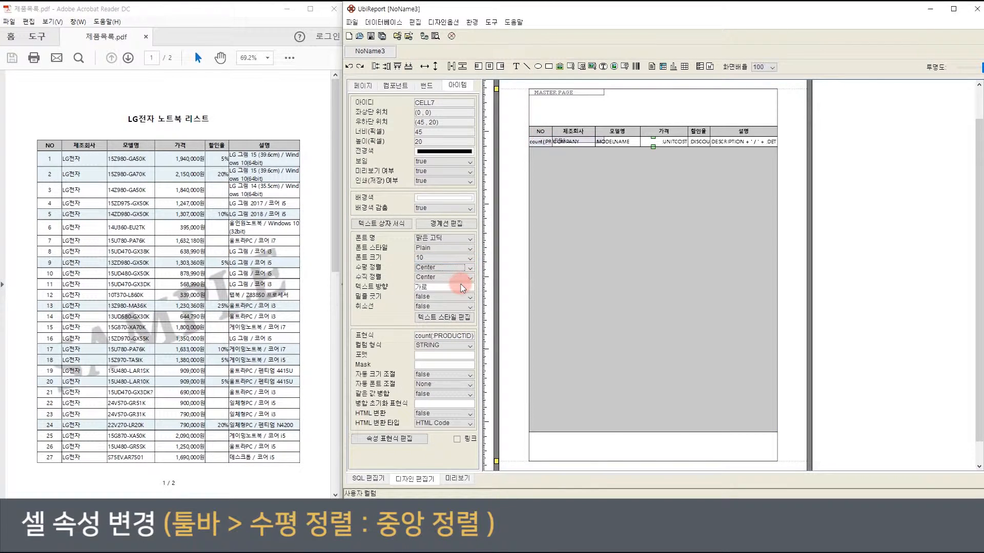
{"action": "left_click", "coordinate": [584, 272]}
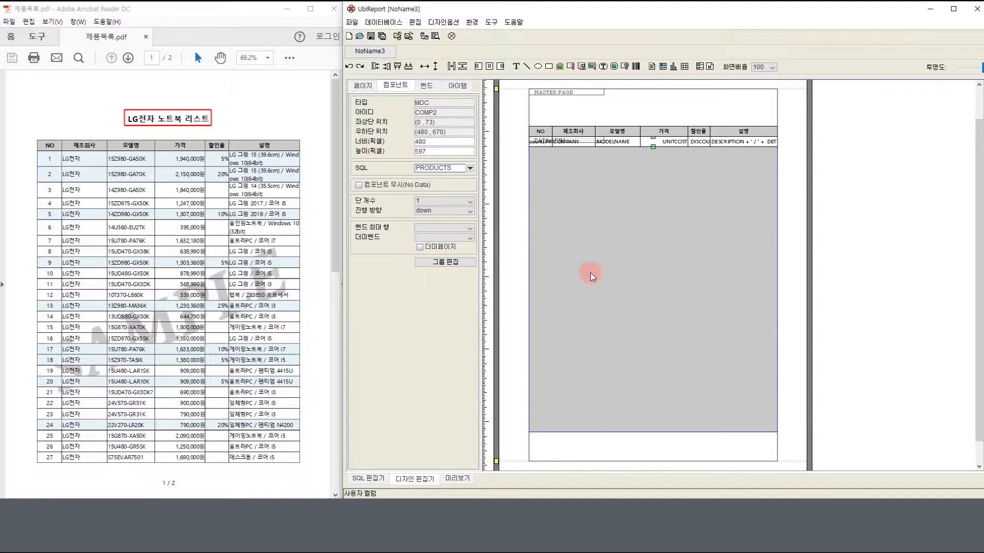
Add a user column above the table header with the title expression :[A]pCompany + ' 노트북 리스트'.
{"action": "left_click", "coordinate": [583, 66]}
{"action": "left_click_drag", "start_coordinate": [543, 93], "coordinate": [769, 120]}
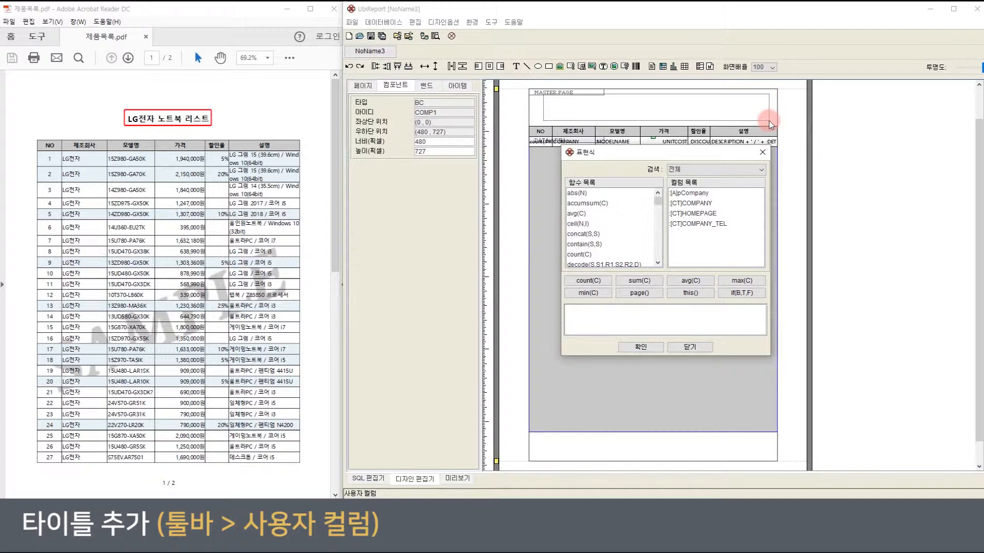
{"action": "double_click", "coordinate": [690, 193]}
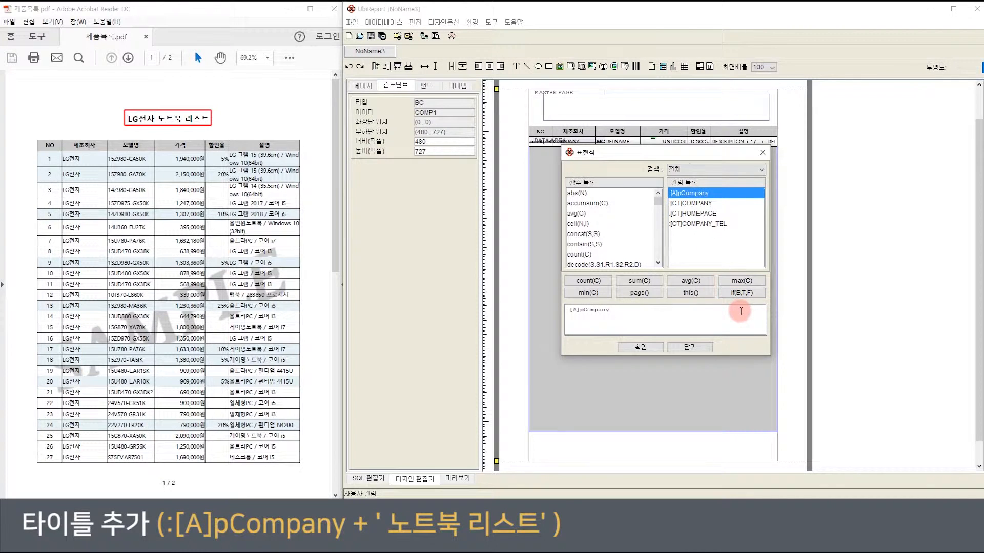
{"action": "type", "text": "+ ' 노트북 리스트'"}
{"action": "left_click", "coordinate": [641, 347]}
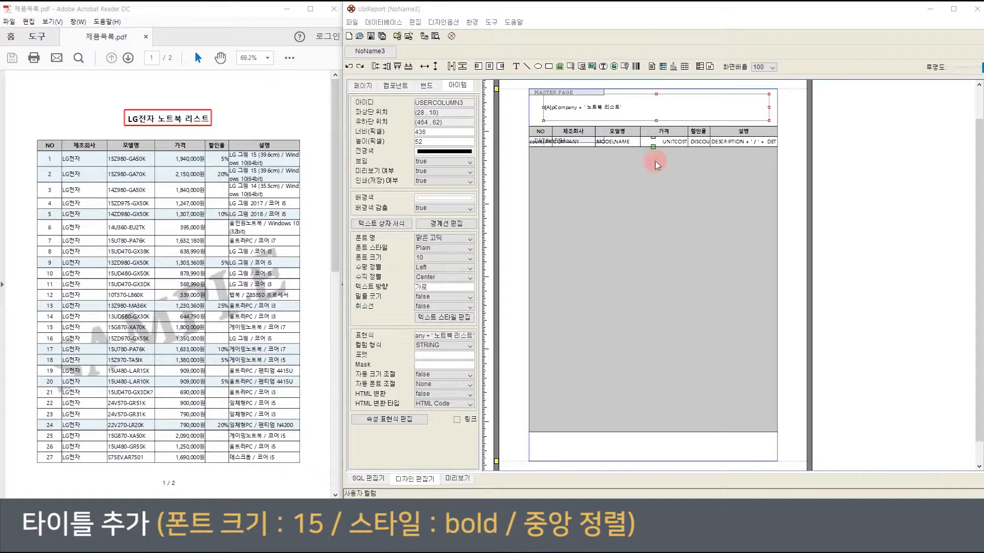
Format the title item with font size 15, font style Bold and horizontal alignment Center.
{"action": "left_click", "coordinate": [467, 258]}
{"action": "left_click", "coordinate": [437, 315]}
{"action": "left_click", "coordinate": [446, 249]}
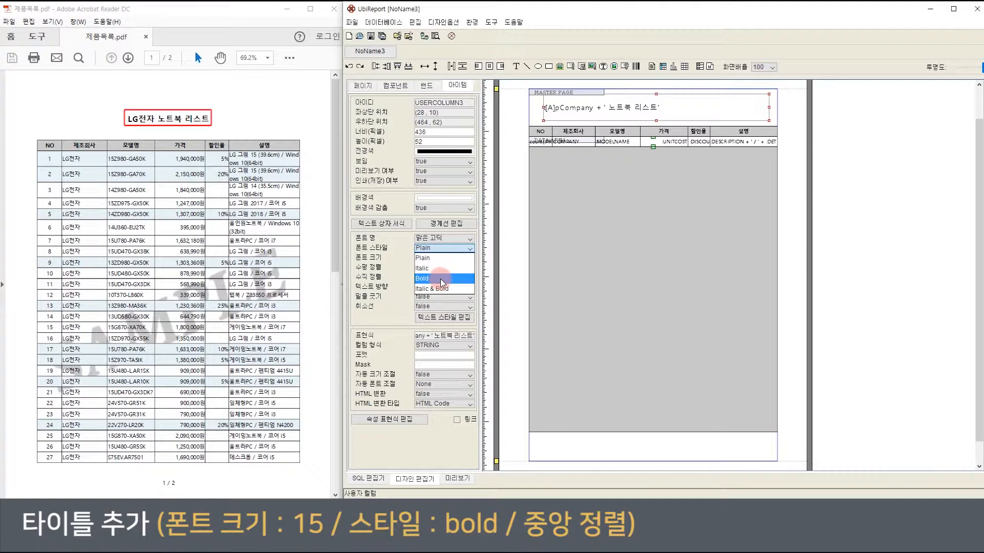
{"action": "left_click", "coordinate": [441, 278]}
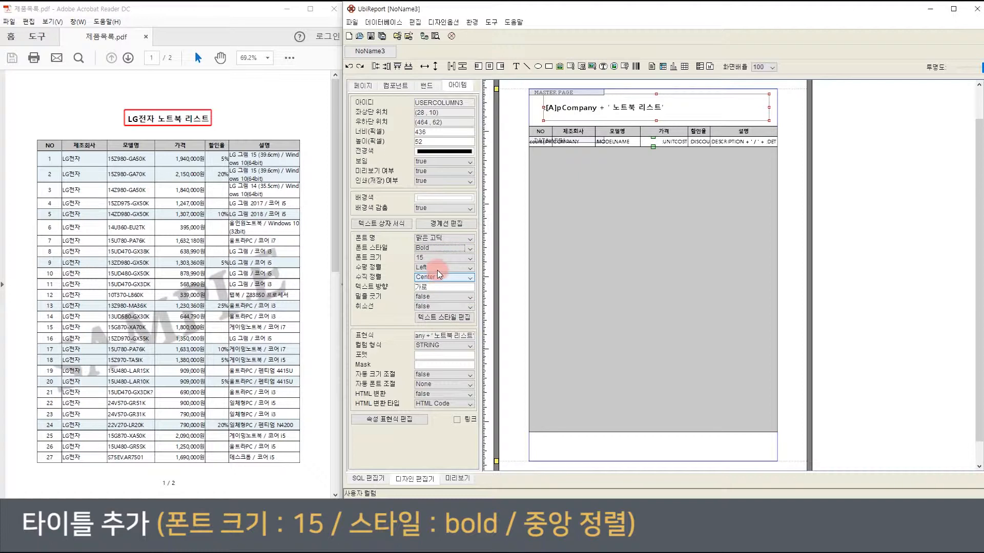
{"action": "left_click", "coordinate": [438, 270]}
{"action": "left_click", "coordinate": [434, 287]}
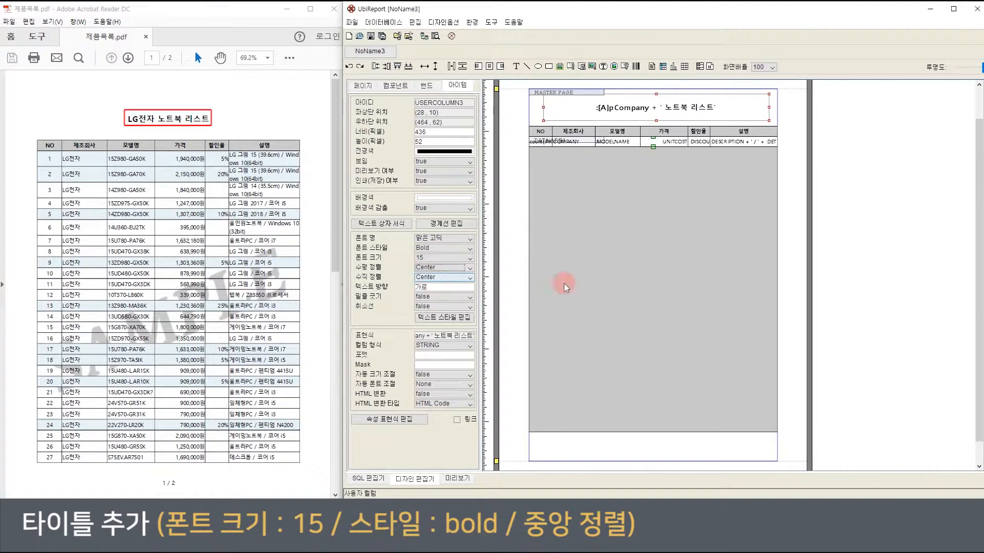
{"action": "left_click", "coordinate": [639, 291]}
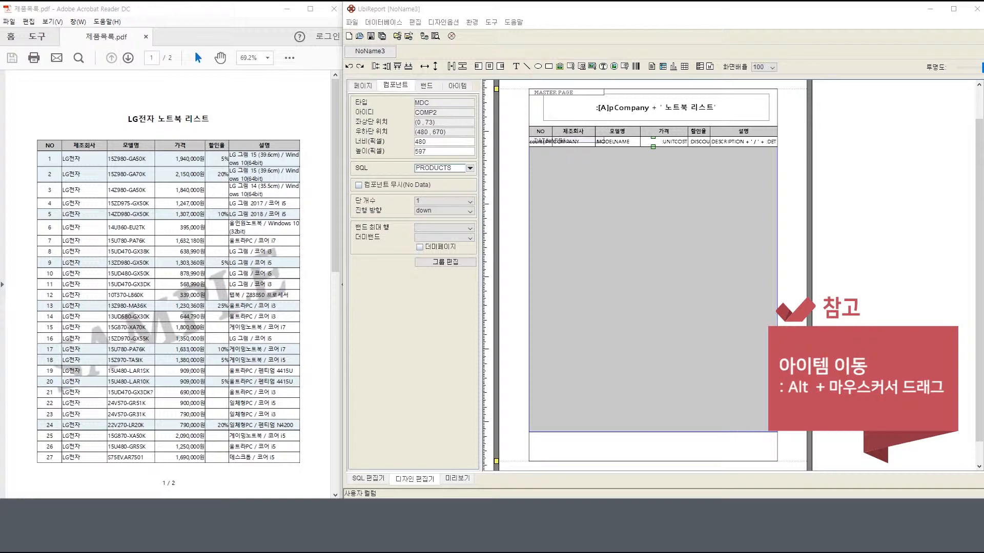
Move the title item to the page area's upper-left corner (0, 0) and enlarge it to span the full width above the table.
{"action": "left_click", "coordinate": [579, 107]}
{"action": "left_click_drag", "start_coordinate": [618, 109], "coordinate": [604, 104]}
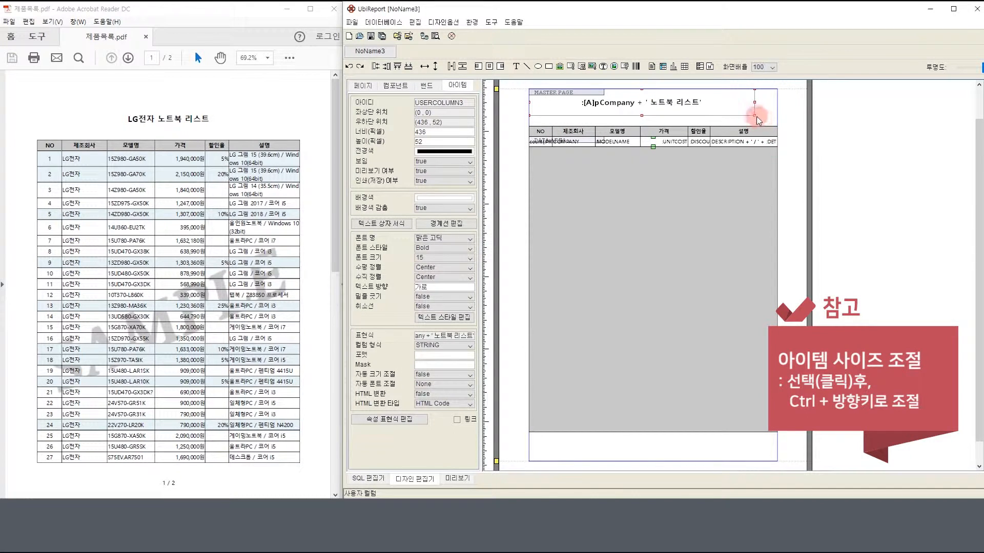
{"action": "left_click_drag", "start_coordinate": [755, 115], "coordinate": [779, 122]}
{"action": "left_click", "coordinate": [830, 162]}
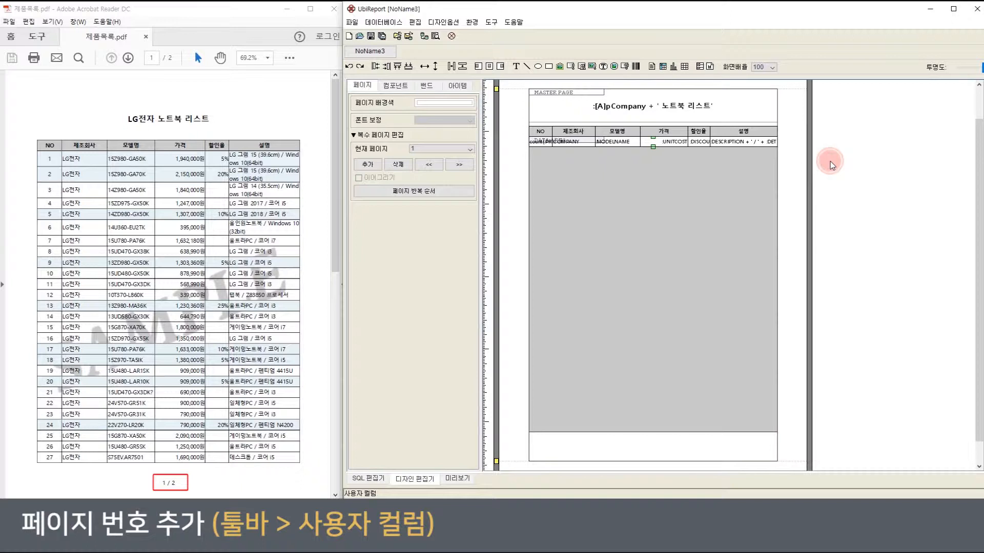
Add a user column below the table with the page number expression page() + ' / ' + totalpage().
{"action": "left_click", "coordinate": [581, 70]}
{"action": "left_click_drag", "start_coordinate": [536, 436], "coordinate": [773, 470]}
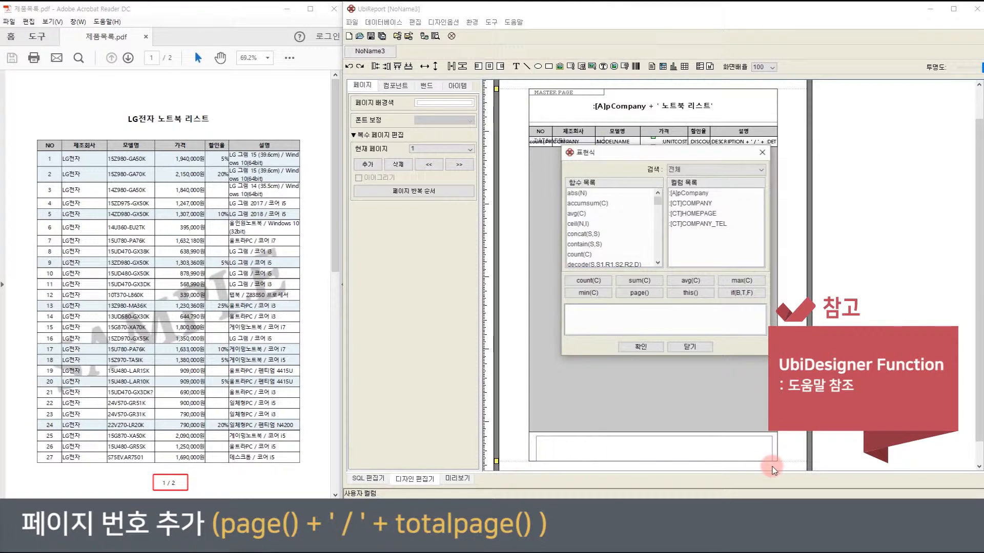
{"action": "left_click", "coordinate": [643, 293]}
{"action": "type", "text": "+ ' / ' +"}
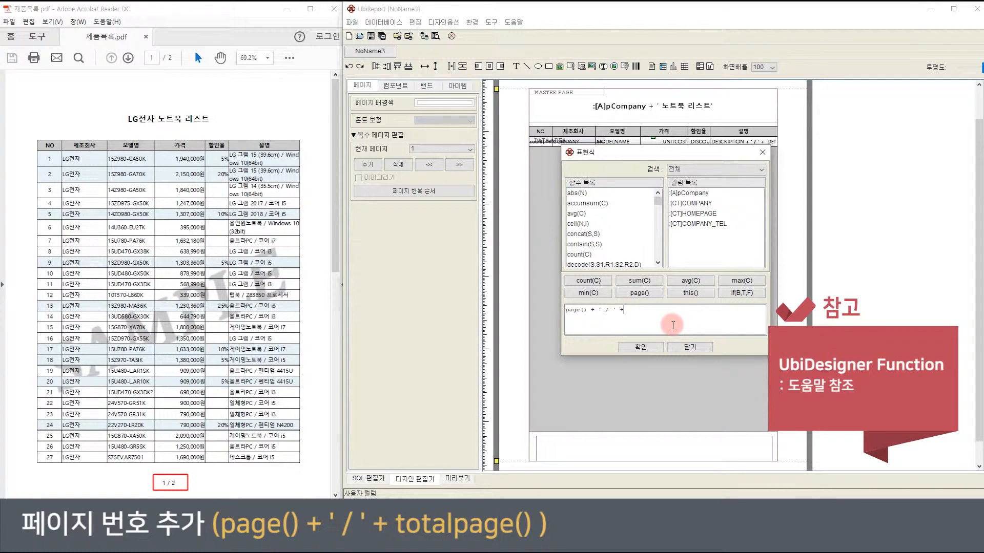
{"action": "left_click_drag", "start_coordinate": [658, 201], "coordinate": [665, 253]}
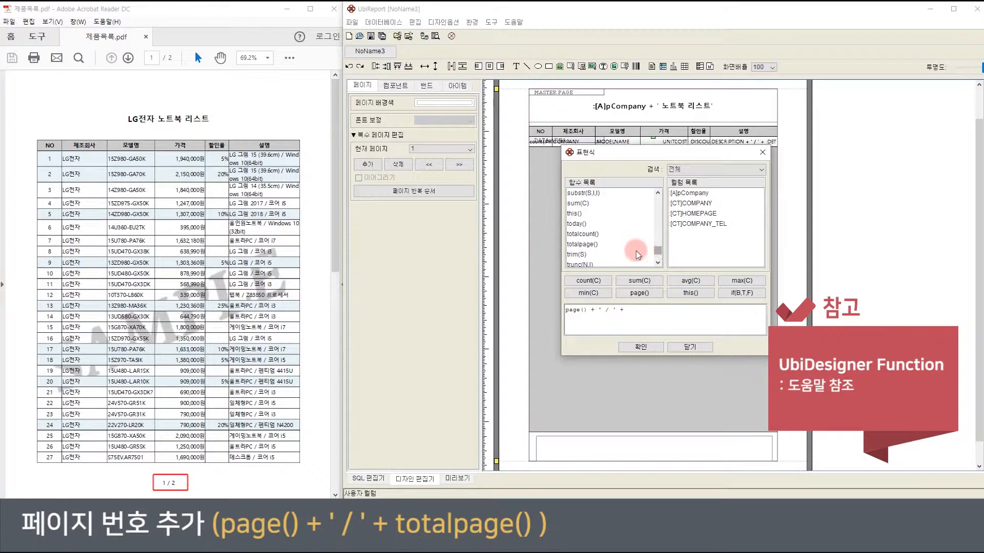
{"action": "double_click", "coordinate": [614, 248]}
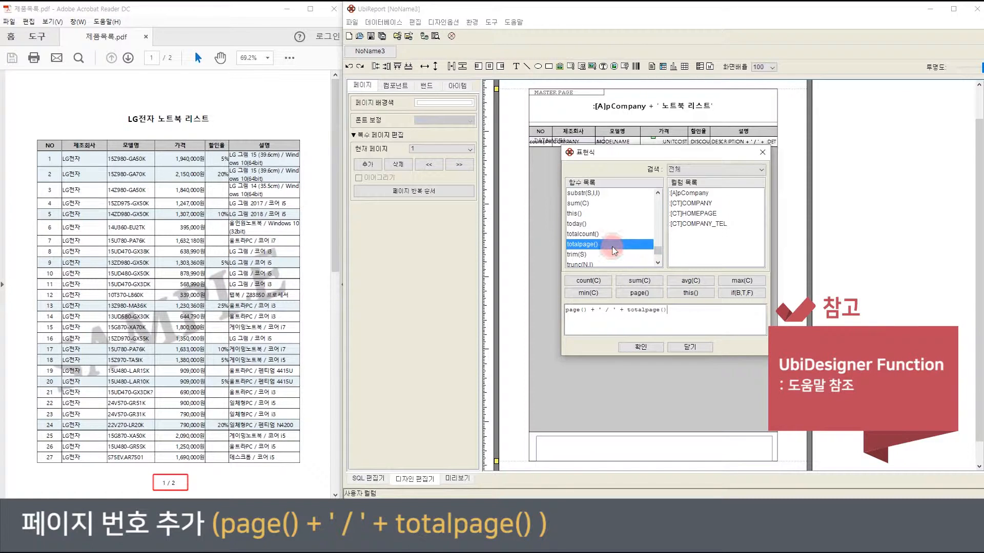
{"action": "left_click", "coordinate": [650, 347]}
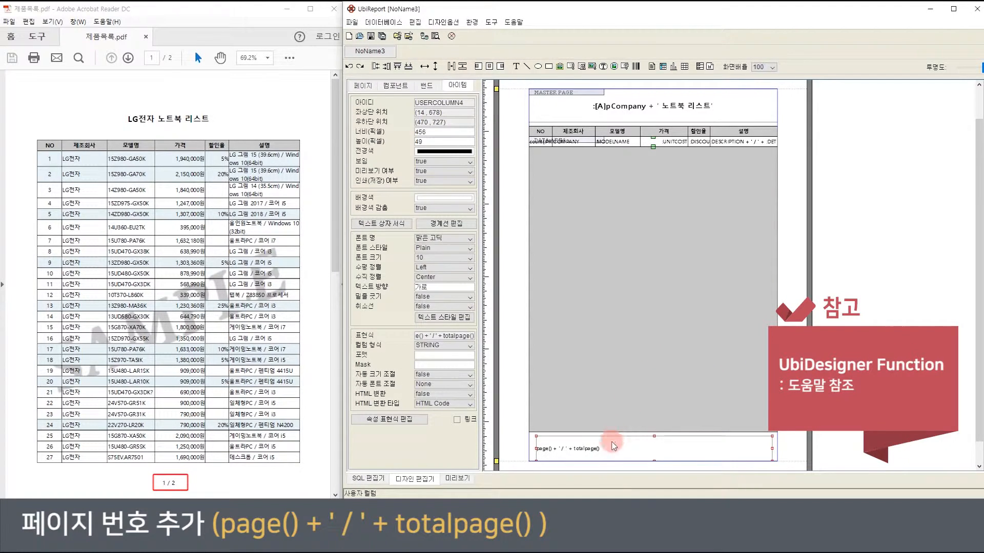
Move the page number item to (0, 674), enlarge it to 480 by 53 pixels and set its horizontal alignment to Center.
{"action": "left_click_drag", "start_coordinate": [599, 449], "coordinate": [575, 448]}
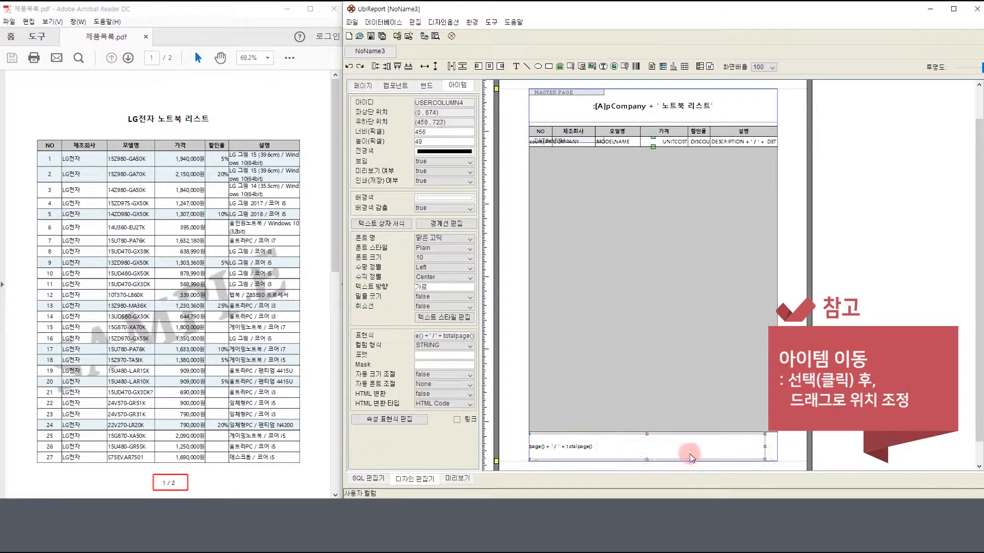
{"action": "left_click_drag", "start_coordinate": [762, 463], "coordinate": [795, 465]}
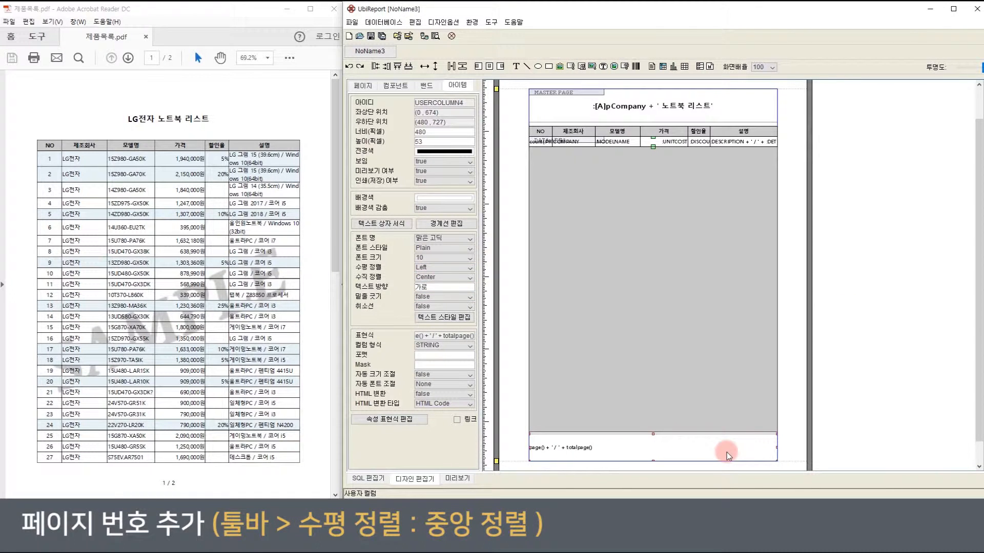
{"action": "left_click", "coordinate": [469, 267]}
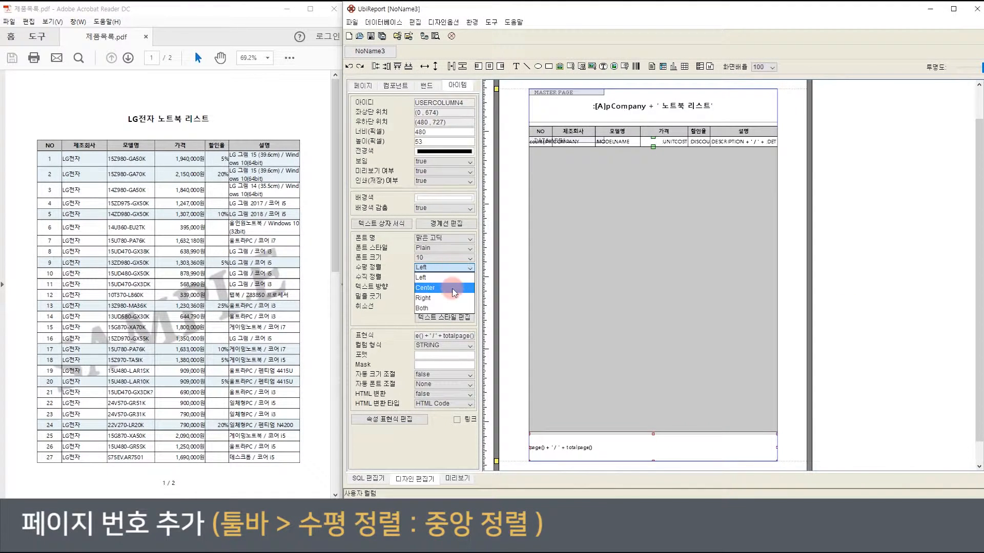
{"action": "left_click", "coordinate": [454, 292]}
{"action": "left_click", "coordinate": [772, 328]}
{"action": "left_click", "coordinate": [847, 341]}
{"action": "left_click", "coordinate": [618, 355]}
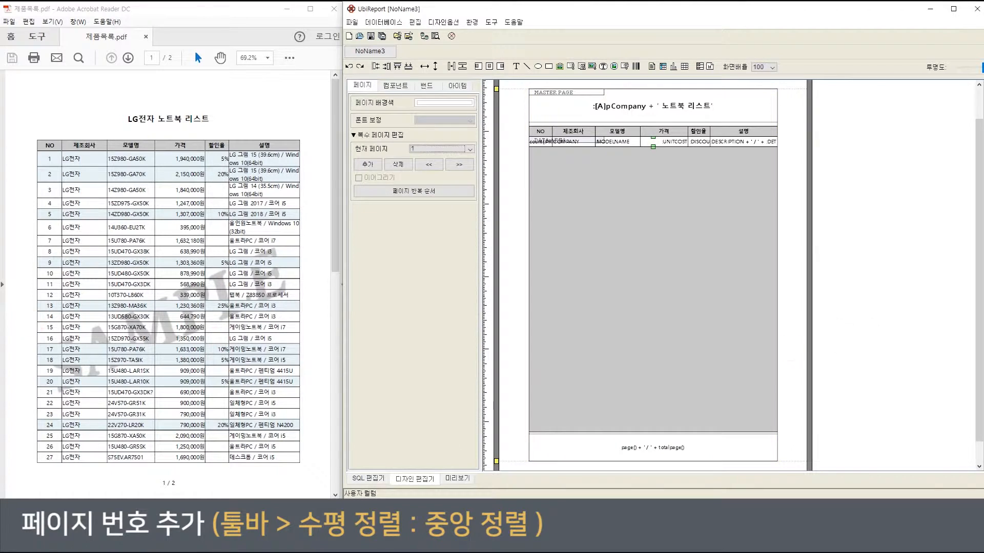
Preview the report with the LG전자 argument, check the title and page numbers across its pages, and return to the design.
{"action": "left_click", "coordinate": [457, 478]}
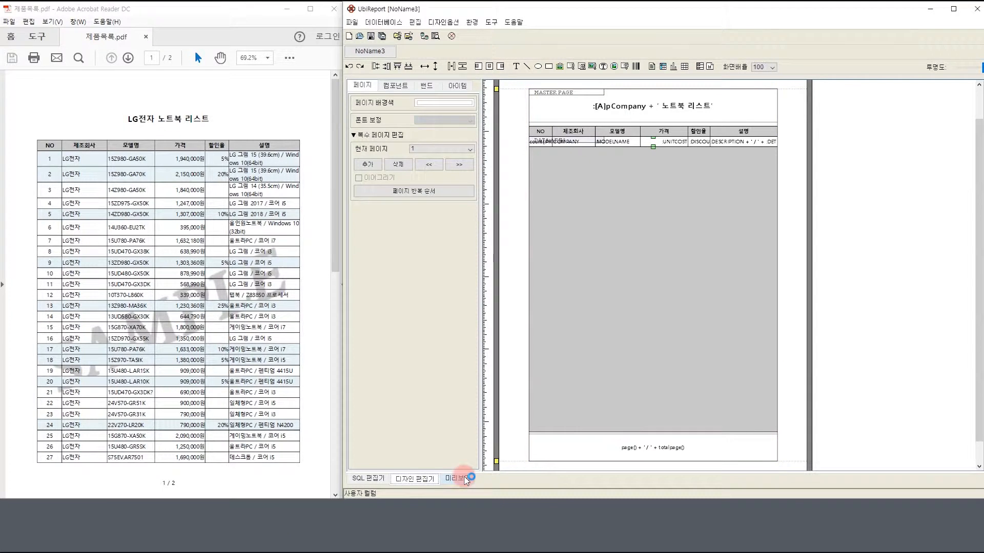
{"action": "left_click", "coordinate": [649, 305]}
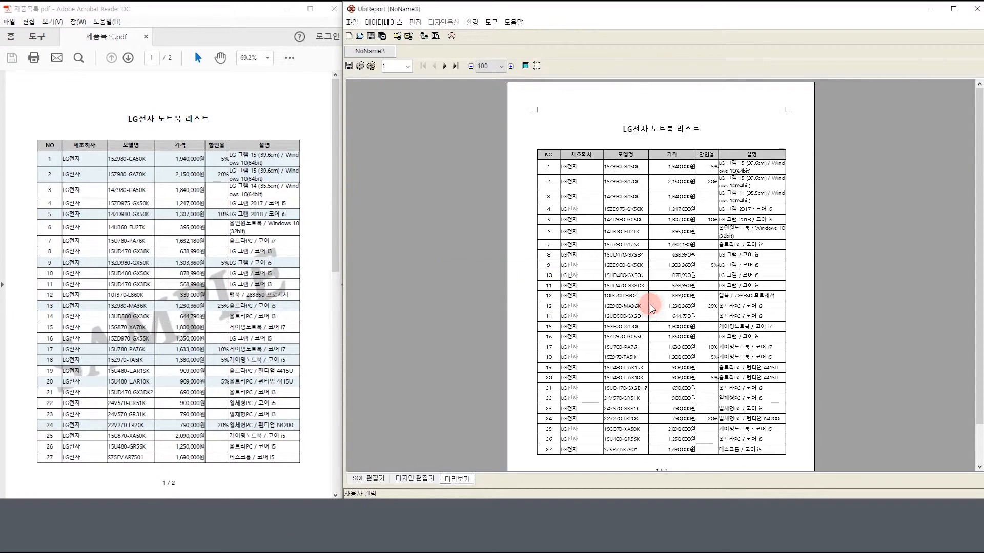
{"action": "left_click", "coordinate": [445, 66]}
{"action": "left_click", "coordinate": [431, 66]}
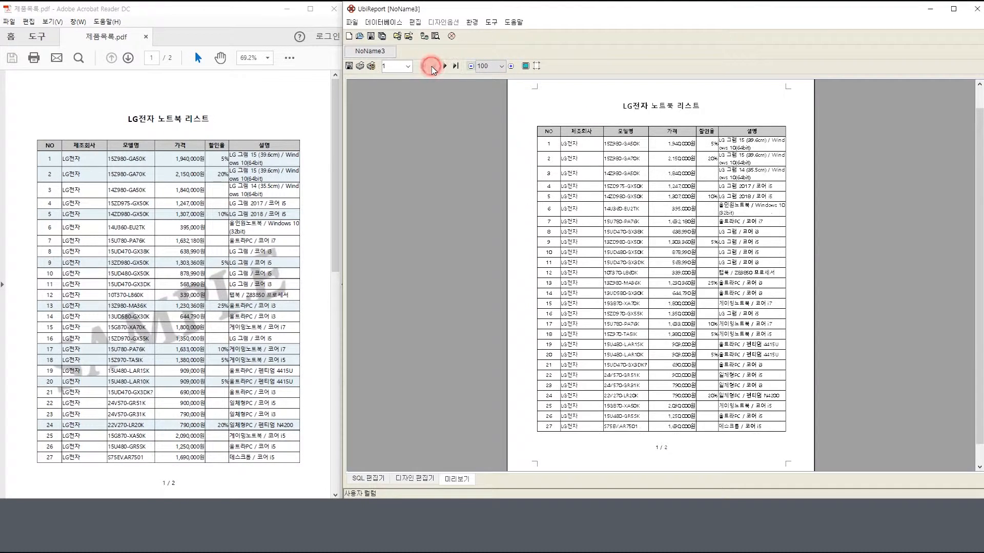
{"action": "left_click", "coordinate": [426, 478]}
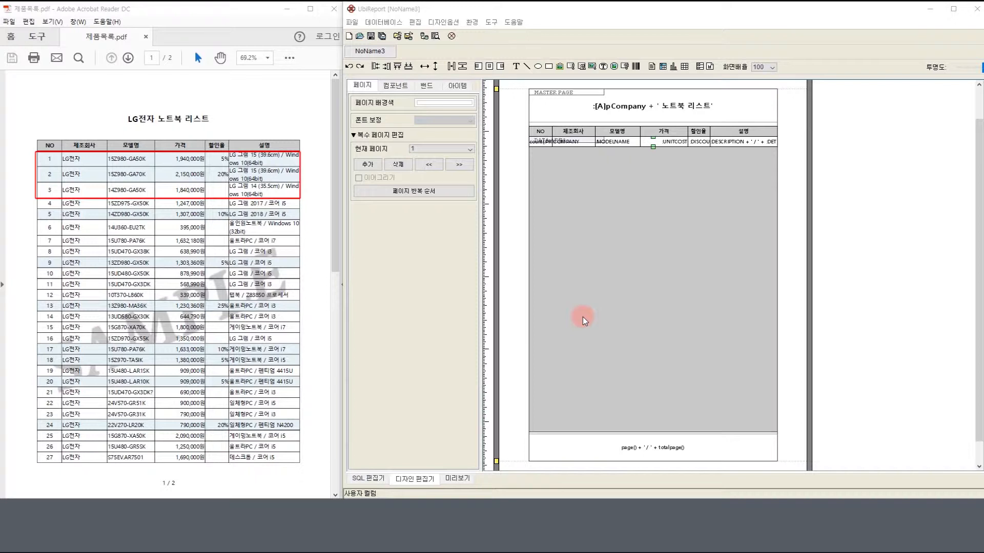
Select all cells of the table's data row and open their property expression editor.
{"action": "left_click_drag", "start_coordinate": [539, 141], "coordinate": [745, 143]}
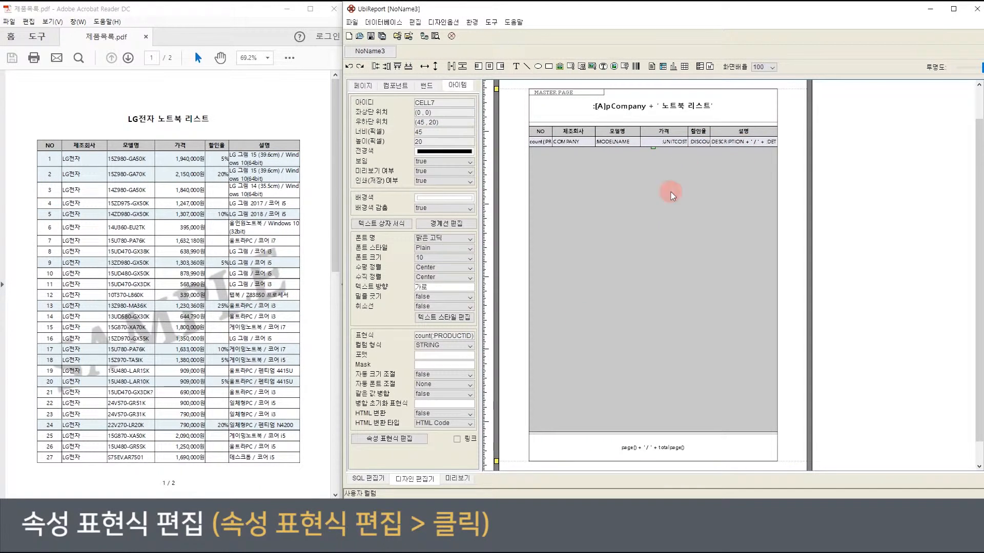
{"action": "left_click", "coordinate": [406, 440]}
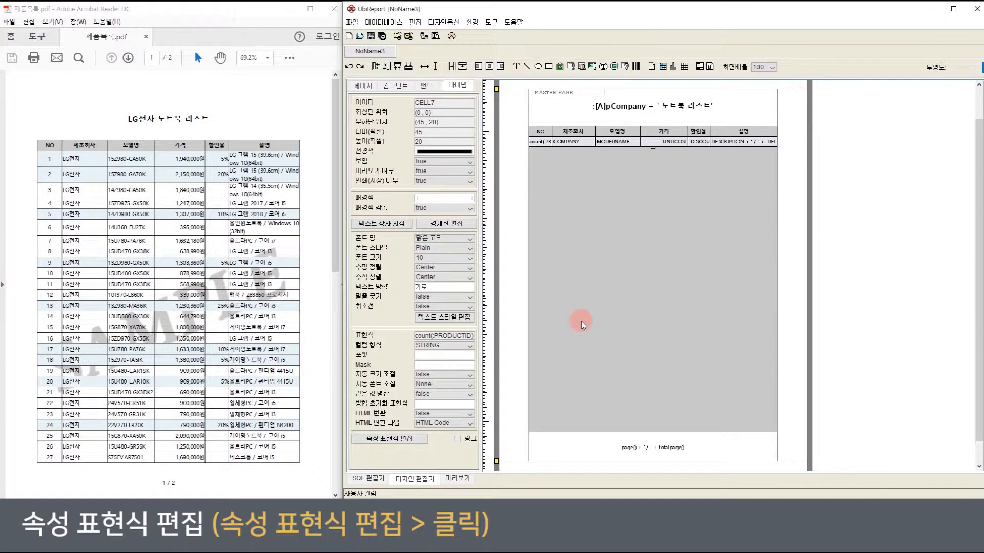
{"action": "left_click", "coordinate": [407, 440]}
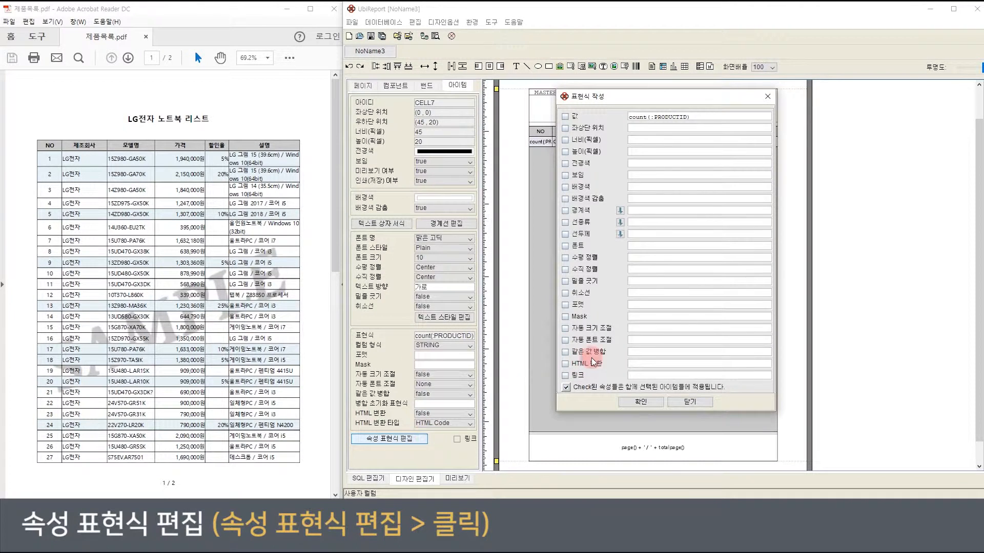
{"action": "double_click", "coordinate": [668, 186]}
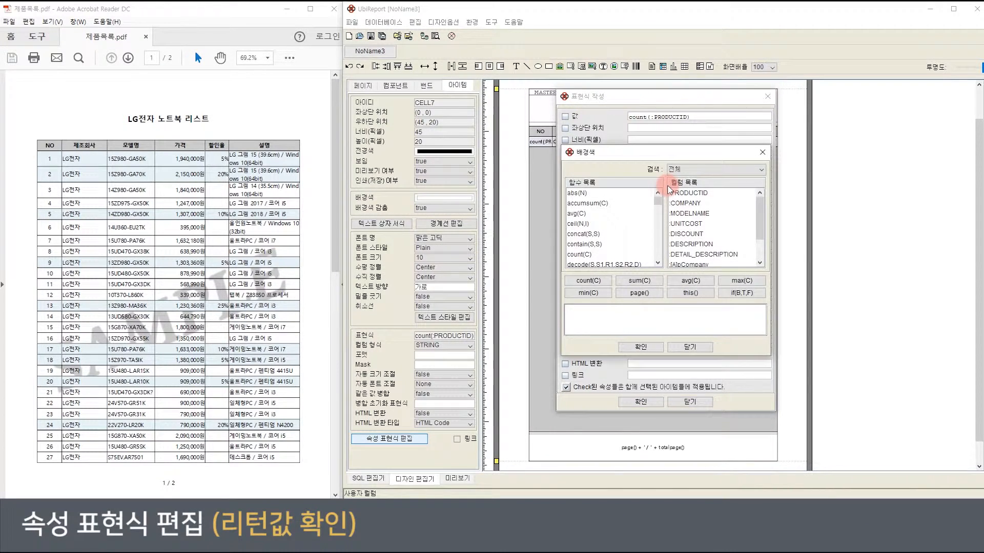
{"action": "left_click", "coordinate": [729, 293]}
{"action": "left_click", "coordinate": [23, 538]}
{"action": "left_click", "coordinate": [691, 314]}
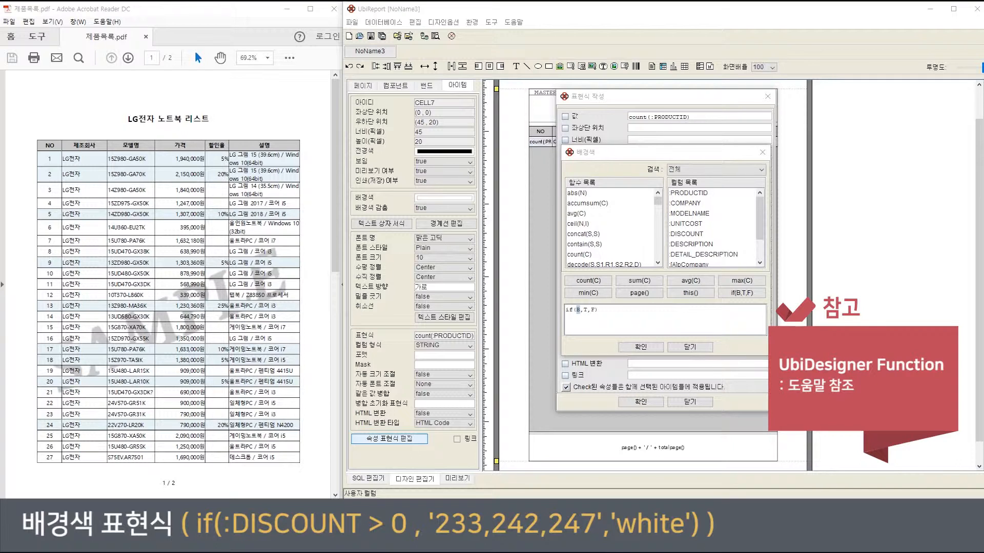
{"action": "left_click", "coordinate": [692, 346]}
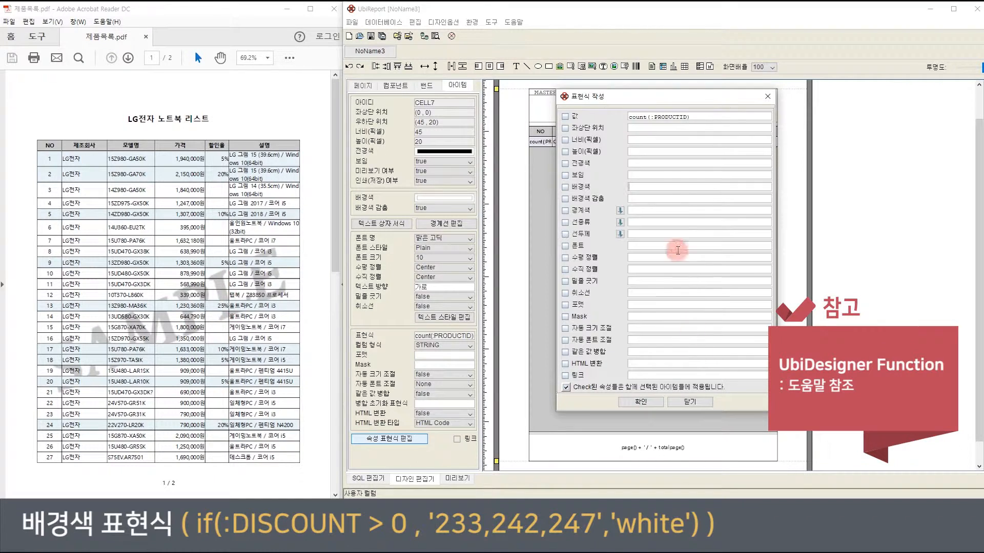
Set the background color (배경색) expression to if(:DISCOUNT > 0, '233,242,247', 'white').
{"action": "double_click", "coordinate": [647, 187]}
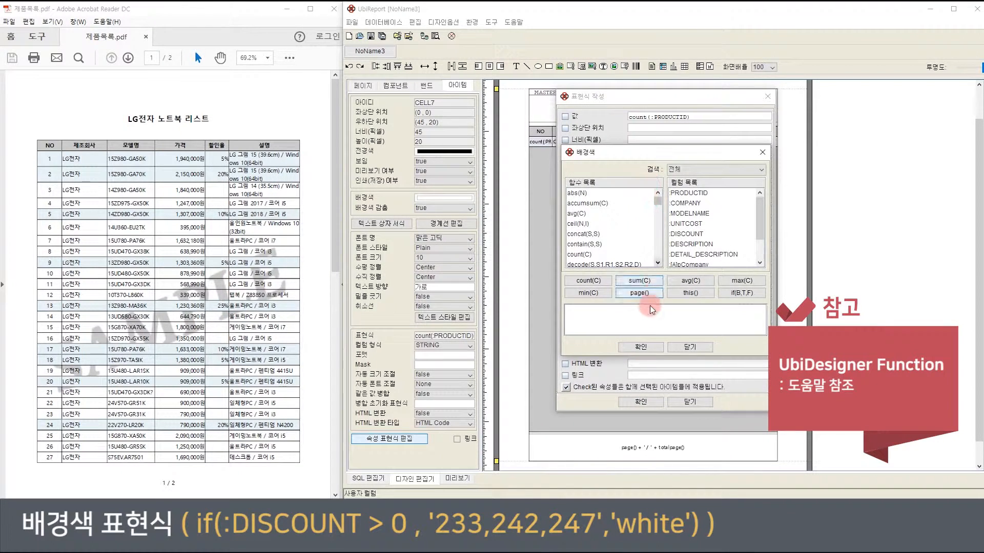
{"action": "left_click", "coordinate": [743, 293]}
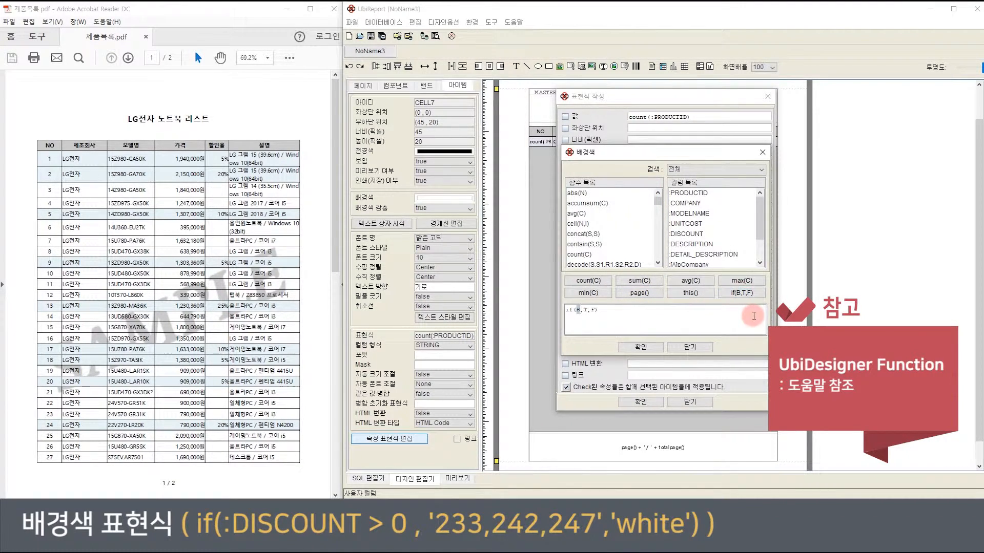
{"action": "double_click", "coordinate": [696, 234]}
{"action": "type", "text": "> "}
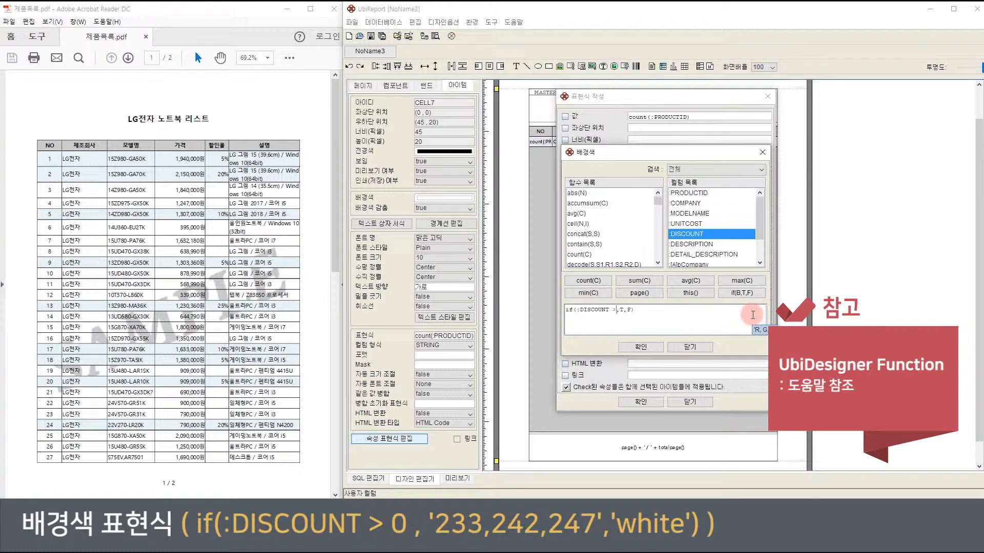
{"action": "type", "text": "0"}
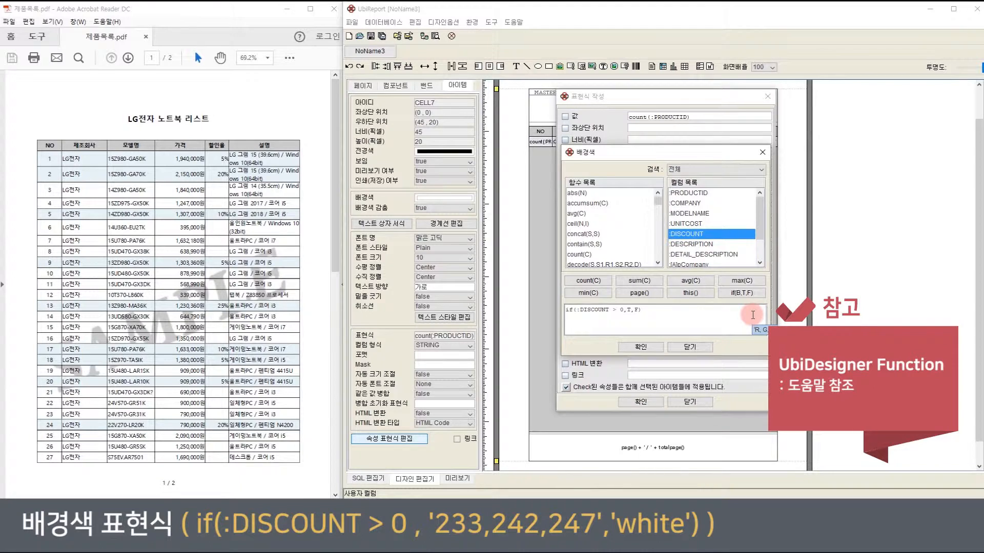
{"action": "key", "text": "BackSpace"}
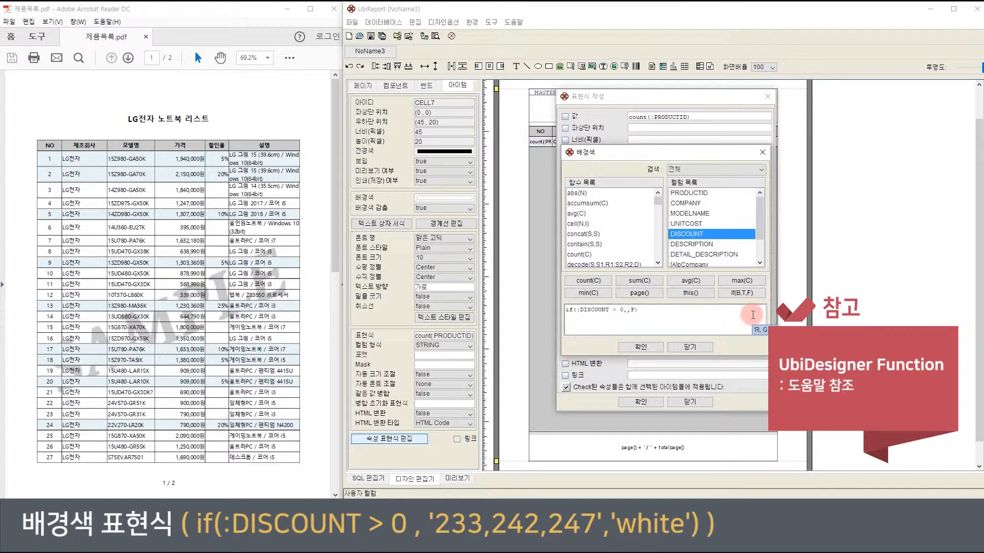
{"action": "type", "text": "'232"}
{"action": "key", "text": "BackSpace"}
{"action": "type", "text": "3,242,247'"}
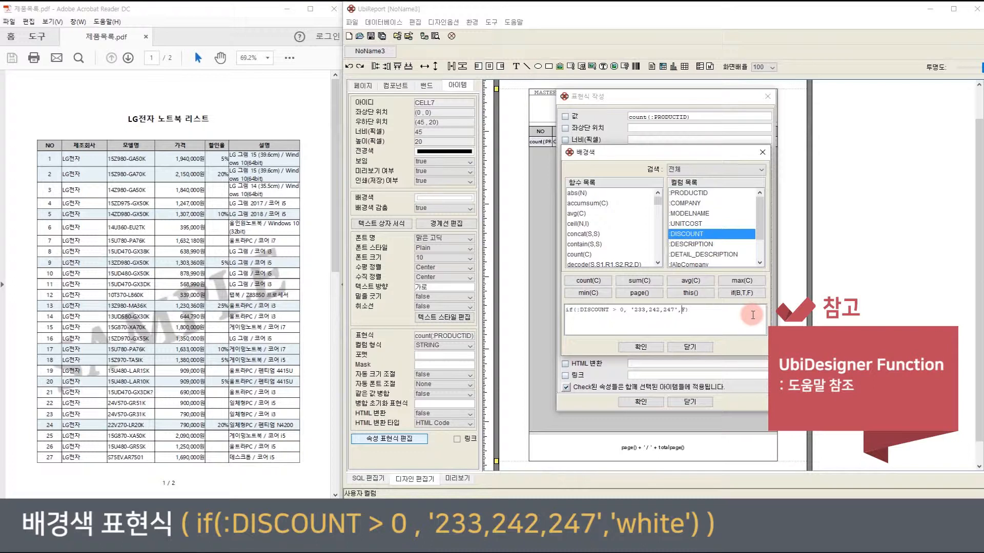
{"action": "type", "text": "'WH"}
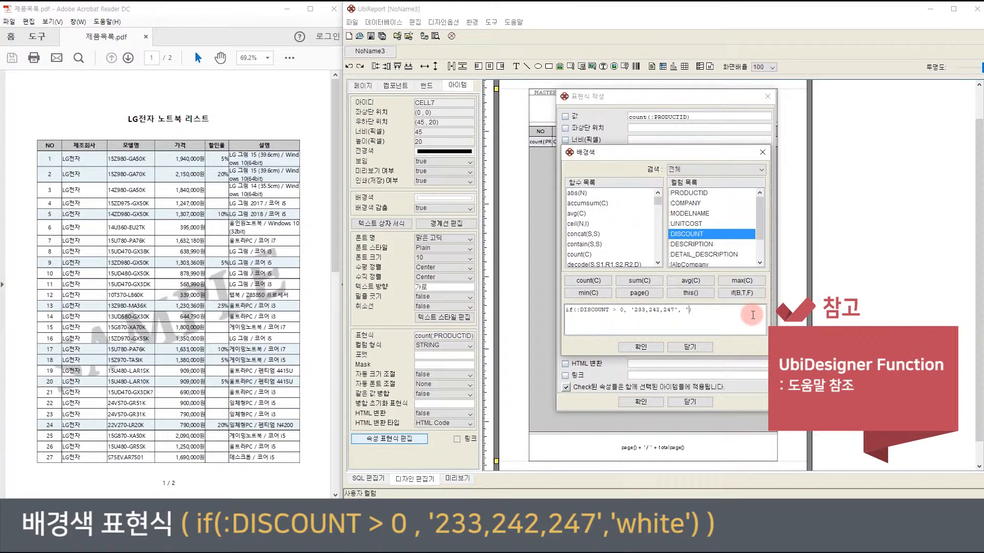
{"action": "key", "text": "BackSpace"}
{"action": "key", "text": "BackSpace"}
{"action": "type", "text": "white'"}
{"action": "left_click", "coordinate": [640, 347]}
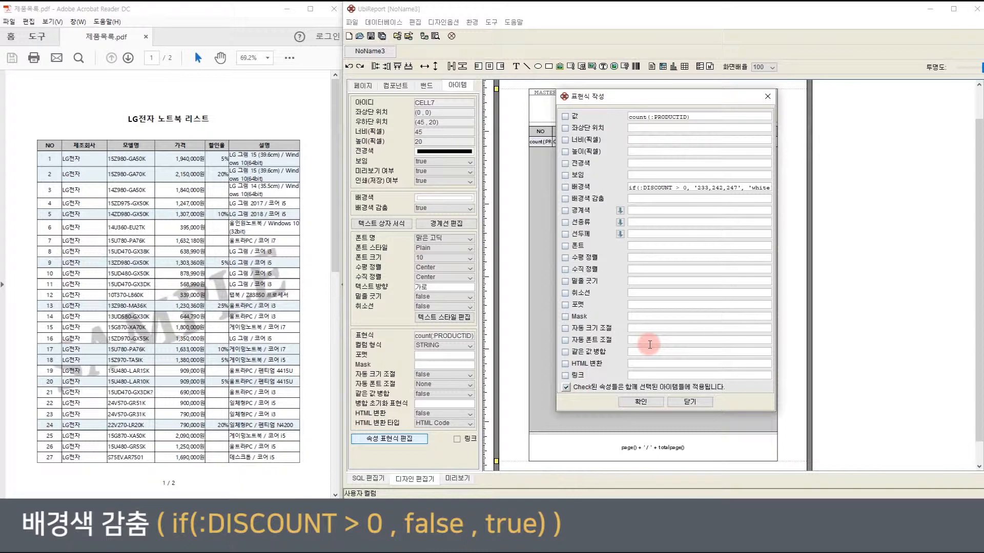
Set the hide background color (배경색 감춤) expression to if(:DISCOUNT > 0 , false , true).
{"action": "double_click", "coordinate": [687, 198]}
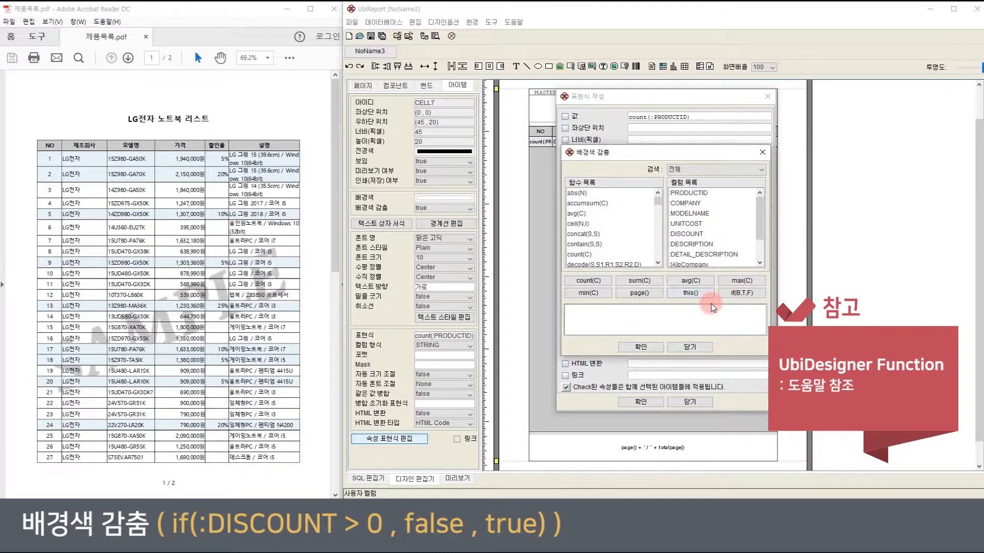
{"action": "left_click", "coordinate": [738, 293]}
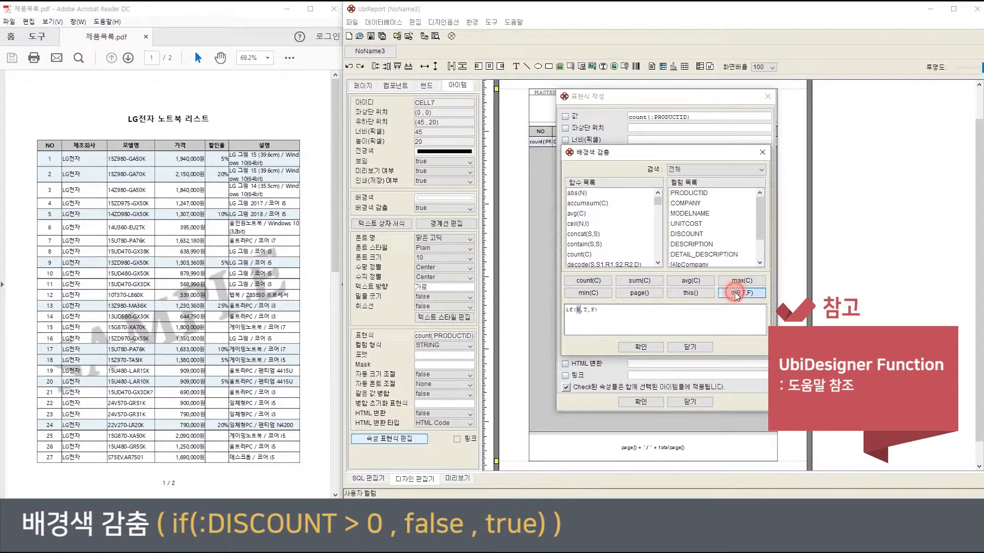
{"action": "double_click", "coordinate": [704, 234]}
{"action": "type", "text": "> 0 ,"}
{"action": "key", "text": "Delete"}
{"action": "key", "text": "Delete"}
{"action": "type", "text": "false"}
{"action": "key", "text": "Delete"}
{"action": "key", "text": "Delete"}
{"action": "type", "text": ", true"}
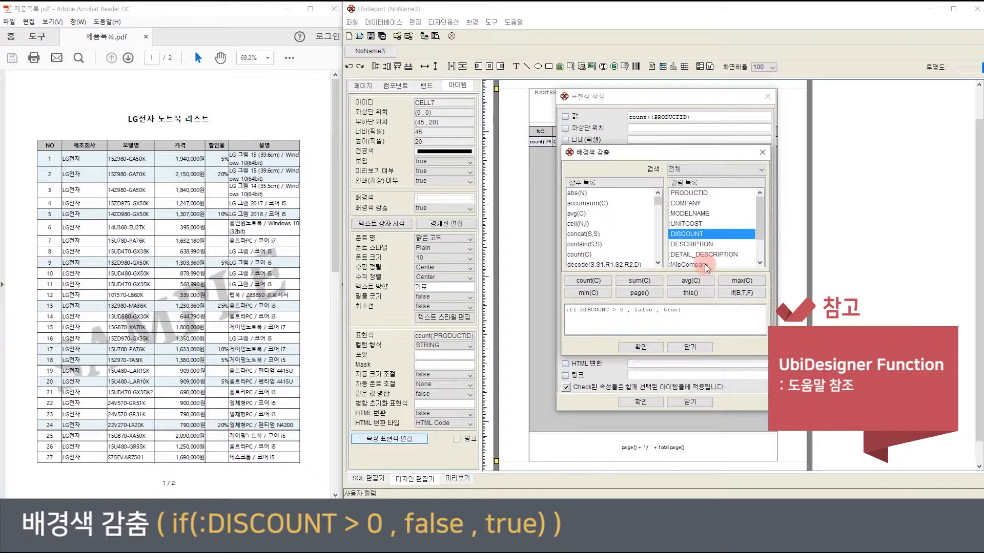
{"action": "left_click", "coordinate": [650, 346]}
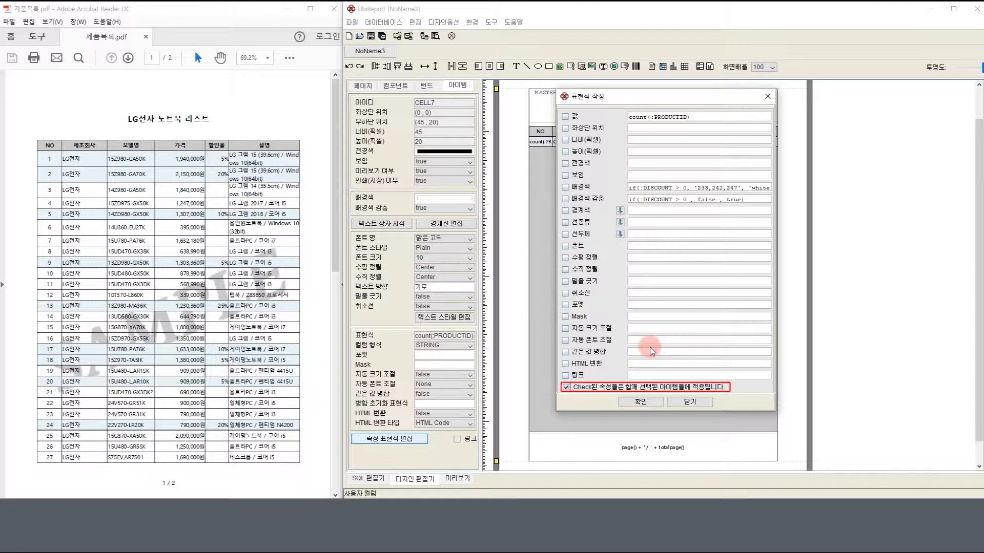
Mark the background color and hide background color expressions to apply to all selected cells and confirm.
{"action": "left_click", "coordinate": [565, 188]}
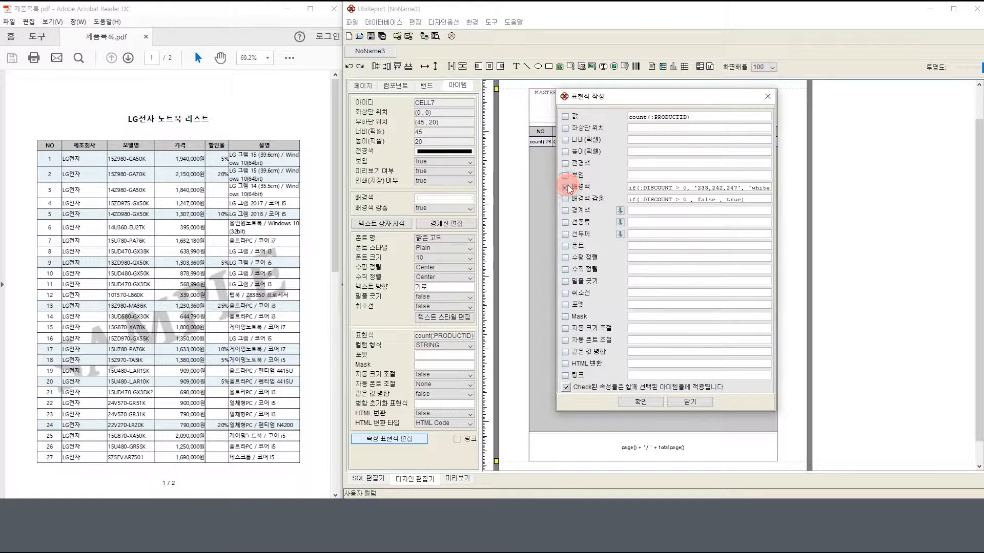
{"action": "left_click", "coordinate": [565, 199]}
{"action": "left_click", "coordinate": [641, 402]}
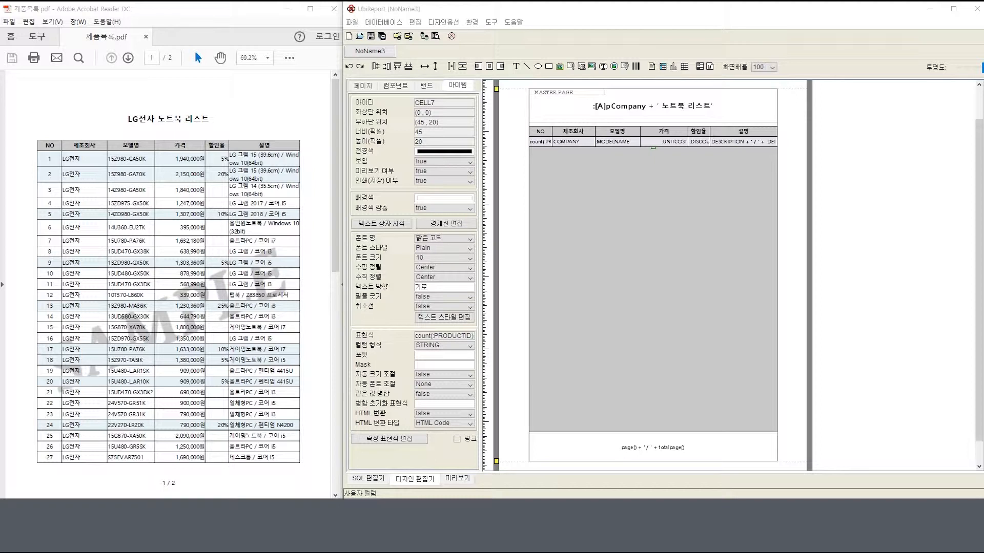
Preview the report with the LG전자 argument, check the row shading on its pages, and return to the design.
{"action": "left_click", "coordinate": [456, 478]}
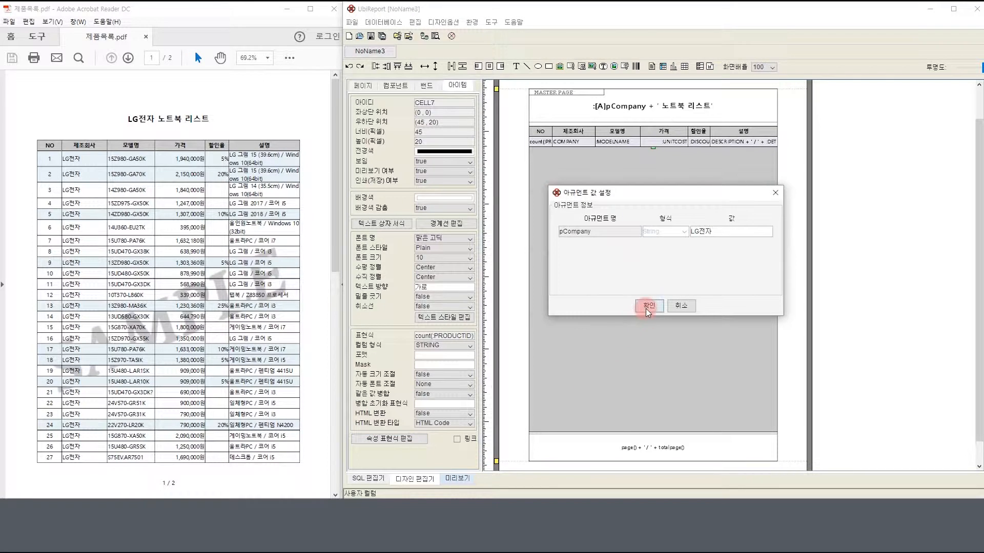
{"action": "left_click", "coordinate": [648, 306]}
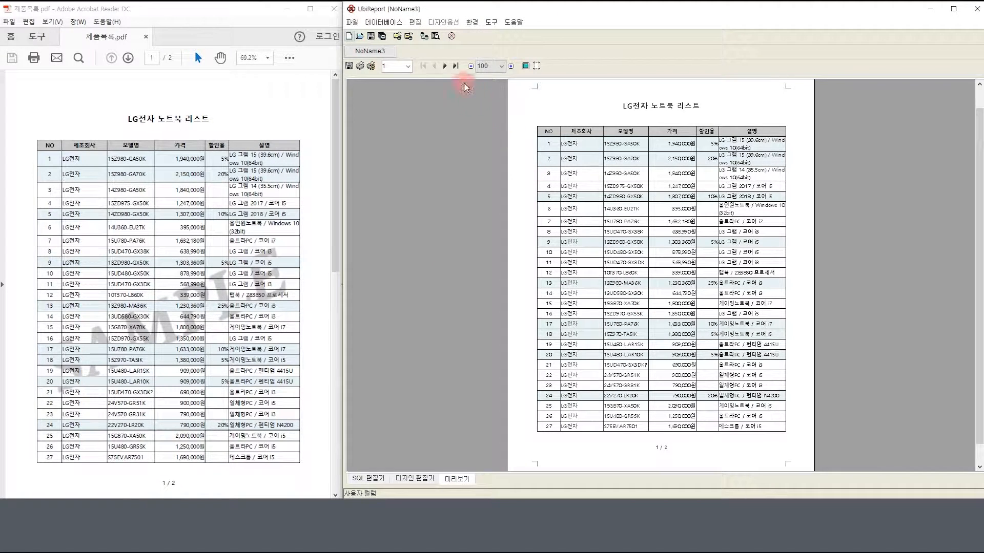
{"action": "left_click", "coordinate": [445, 67]}
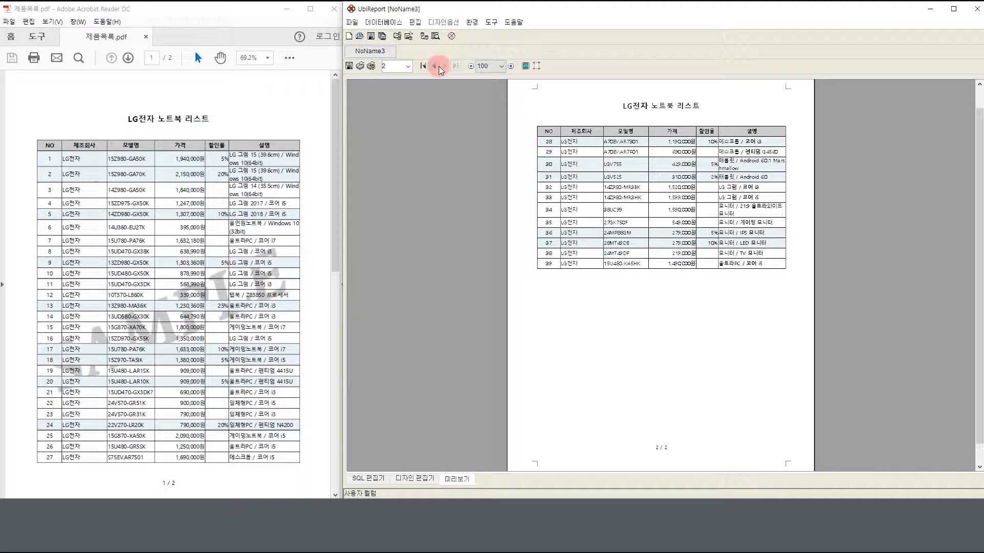
{"action": "left_click", "coordinate": [433, 67]}
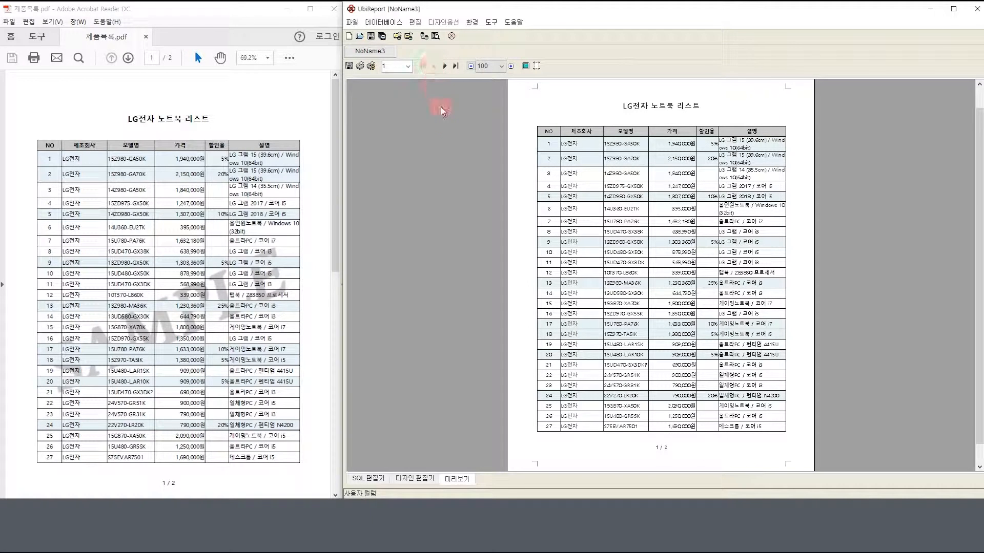
{"action": "left_click", "coordinate": [416, 479]}
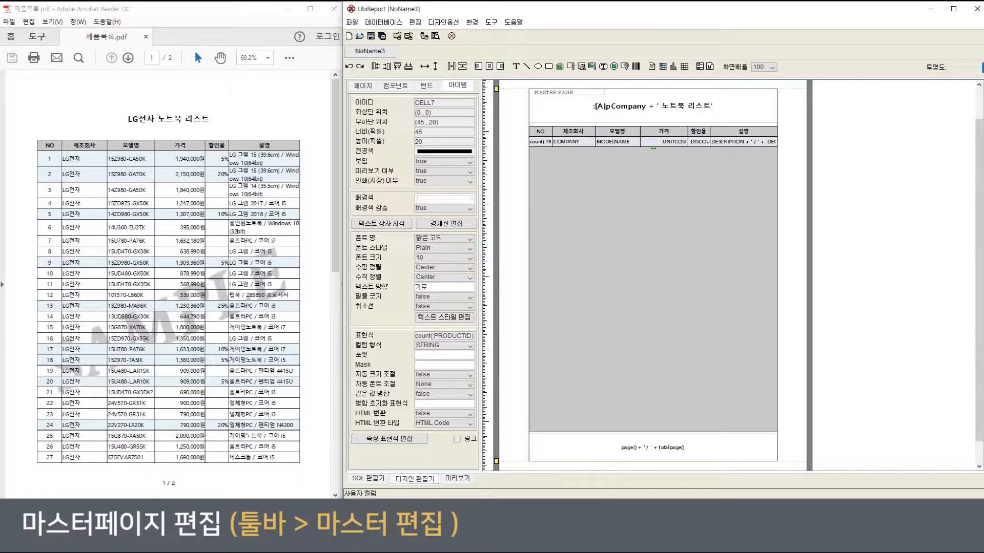
Select the table component's area and turn on master page editing.
{"action": "left_click", "coordinate": [588, 244]}
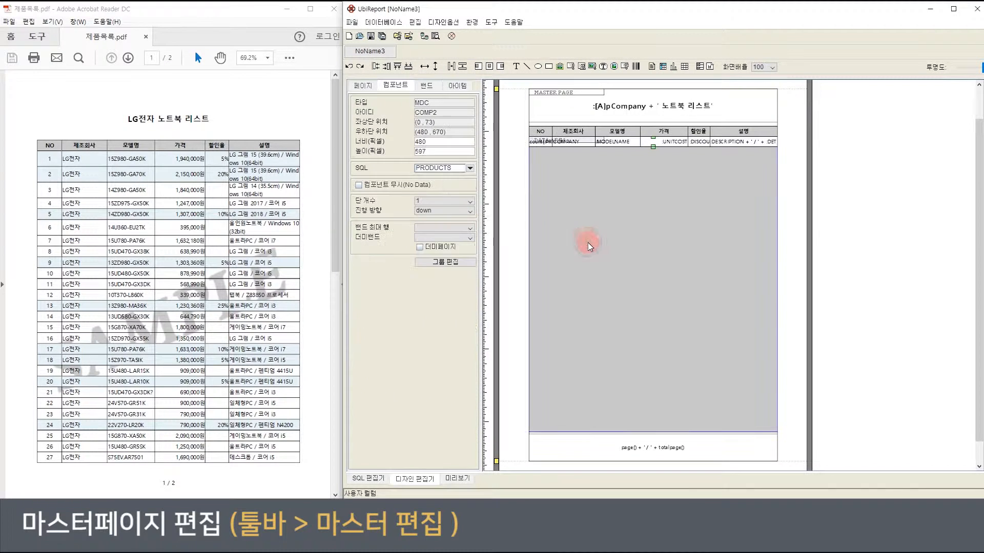
{"action": "left_click", "coordinate": [472, 24]}
{"action": "left_click", "coordinate": [463, 37]}
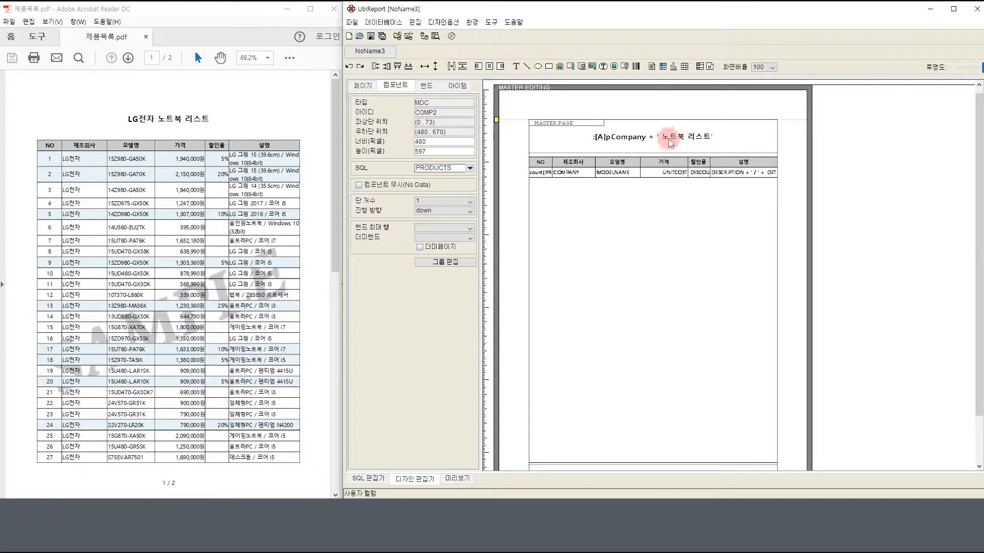
Insert the image BG_Sample.gif below the table's data row on the master page, about 475 by 429 pixels.
{"action": "left_click", "coordinate": [560, 67]}
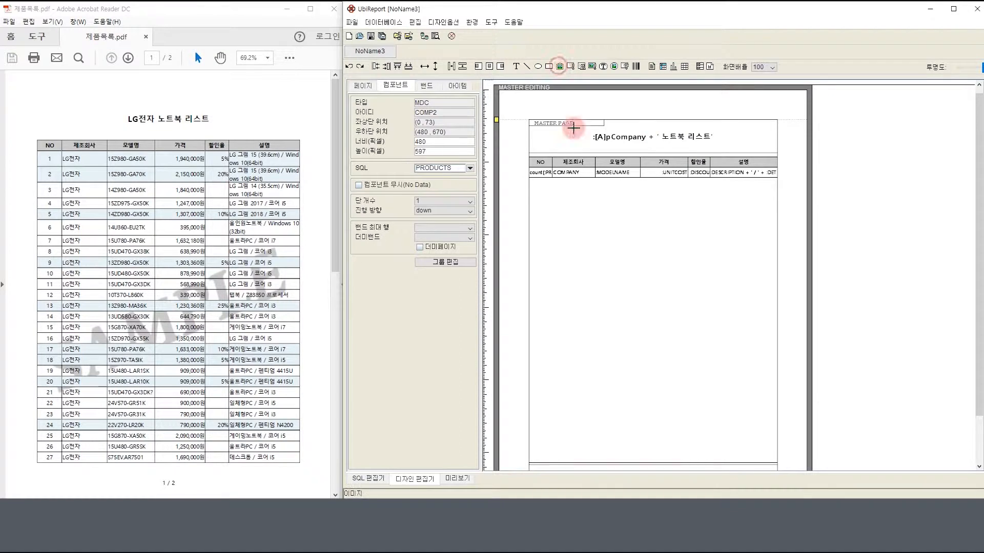
{"action": "left_click_drag", "start_coordinate": [531, 184], "coordinate": [786, 402]}
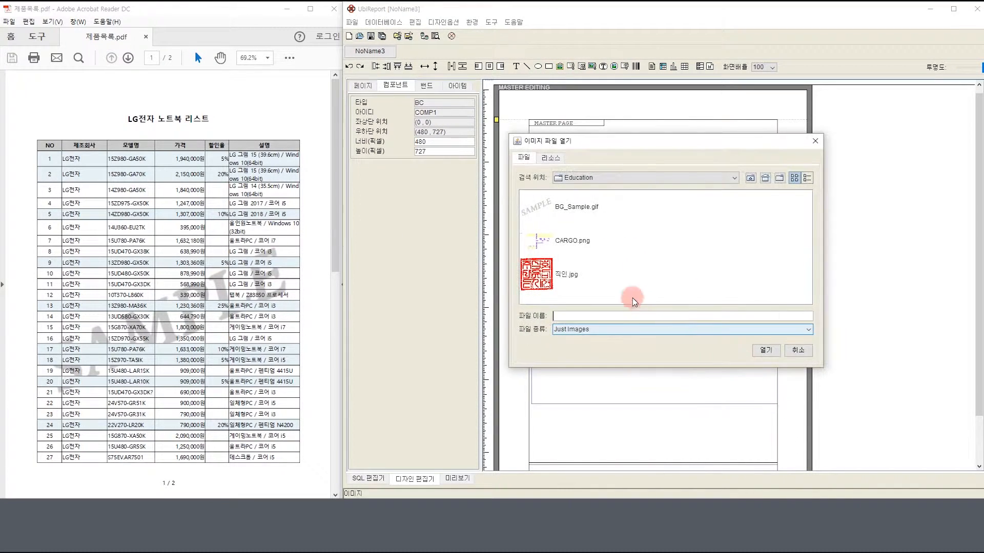
{"action": "left_click", "coordinate": [578, 208]}
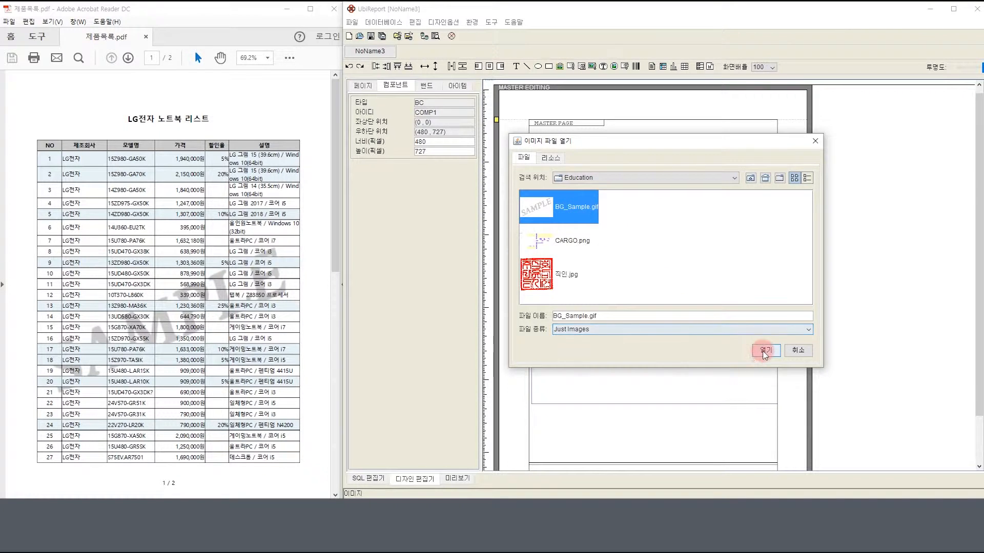
{"action": "left_click", "coordinate": [762, 351]}
{"action": "left_click_drag", "start_coordinate": [638, 332], "coordinate": [635, 330]}
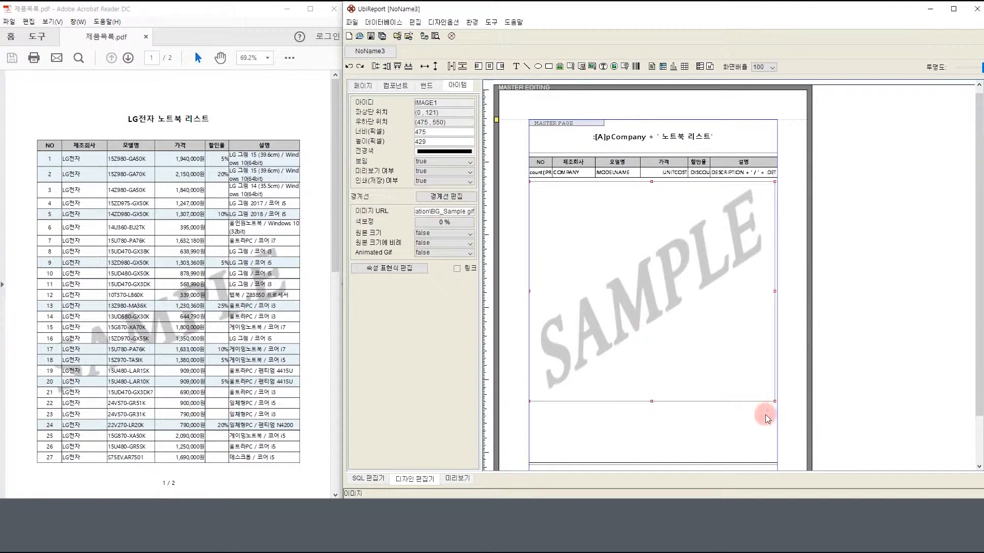
Enlarge the watermark image to 480 by 500 pixels and set its proportional-to-original-size option (원본 크기에 비례) to true.
{"action": "left_click_drag", "start_coordinate": [774, 401], "coordinate": [792, 438]}
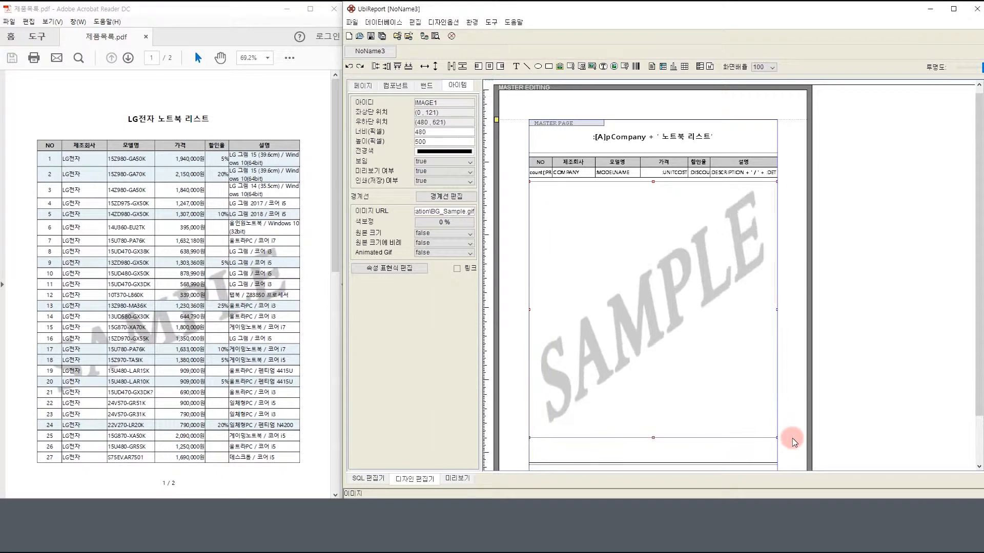
{"action": "left_click", "coordinate": [444, 243]}
{"action": "left_click", "coordinate": [446, 253]}
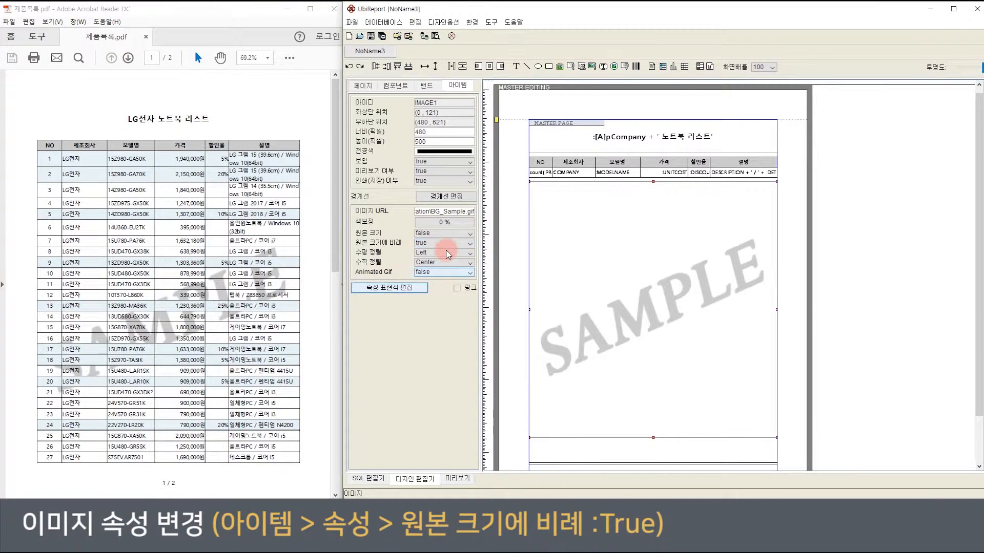
{"action": "left_click", "coordinate": [857, 260]}
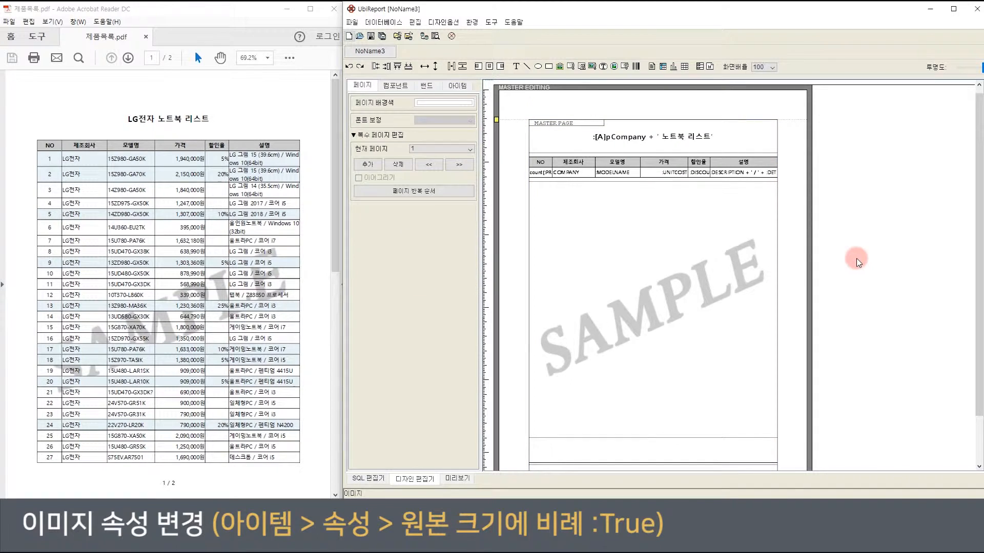
Turn off master page editing (마스터 편집) to return to the normal report design.
{"action": "left_click", "coordinate": [446, 22]}
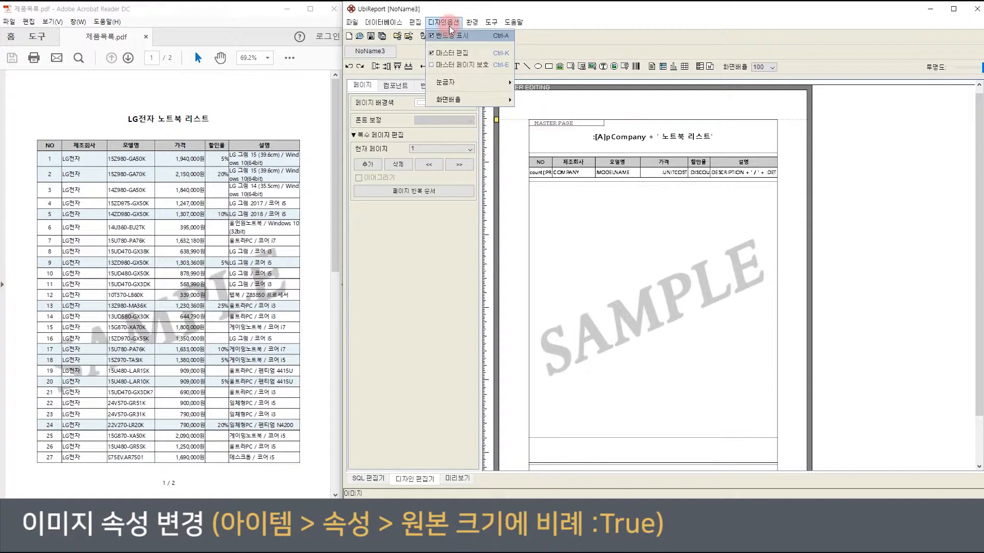
{"action": "left_click", "coordinate": [450, 53]}
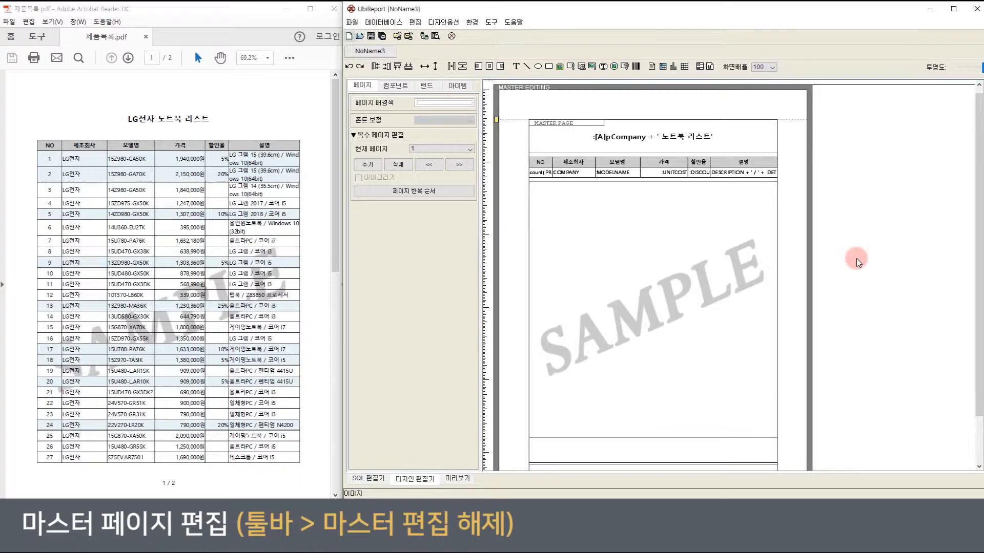
{"action": "left_click", "coordinate": [856, 258]}
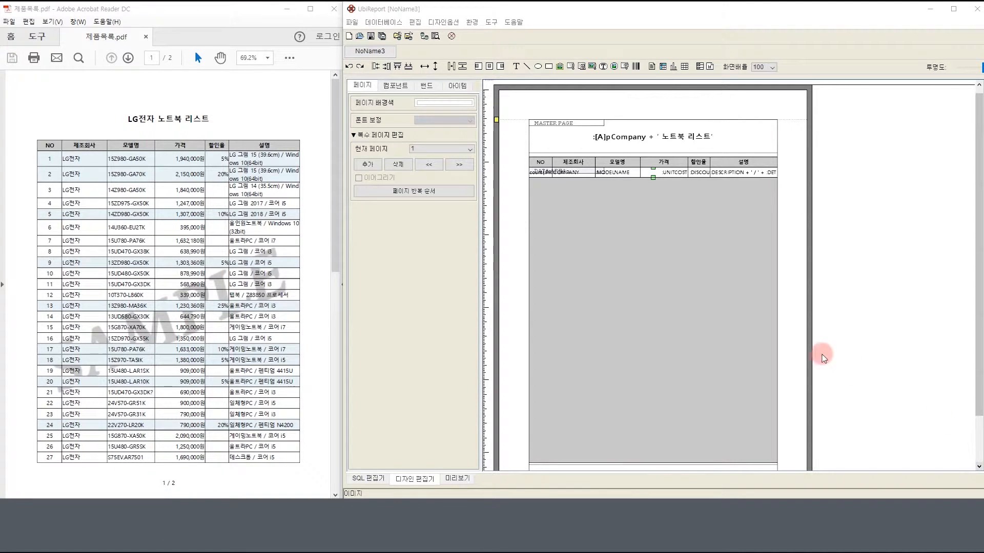
Preview the report with the LG전자 argument, check the watermark on both pages, and return to the design.
{"action": "scroll", "coordinate": [845, 354], "scroll_direction": "down", "scroll_amount": 2}
{"action": "left_click", "coordinate": [450, 478]}
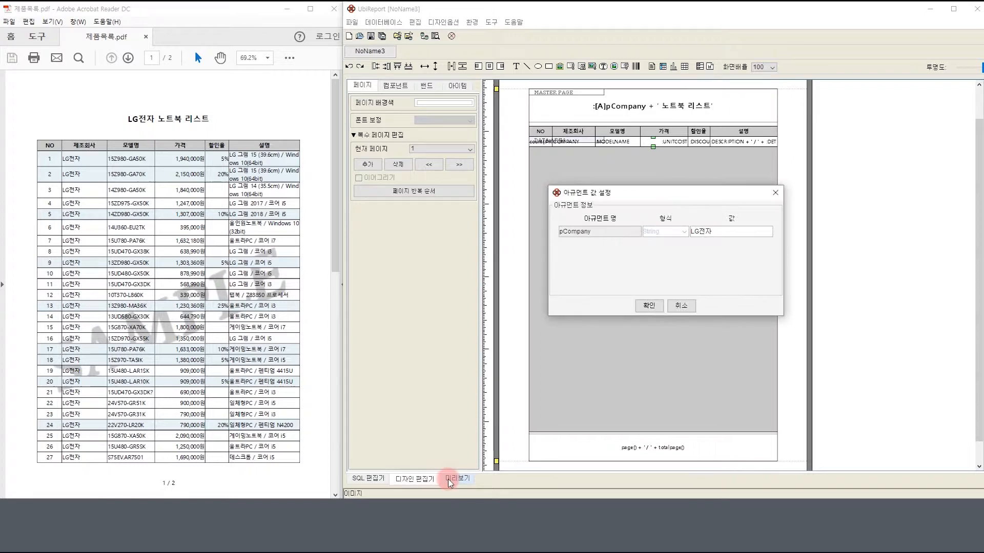
{"action": "left_click", "coordinate": [650, 307]}
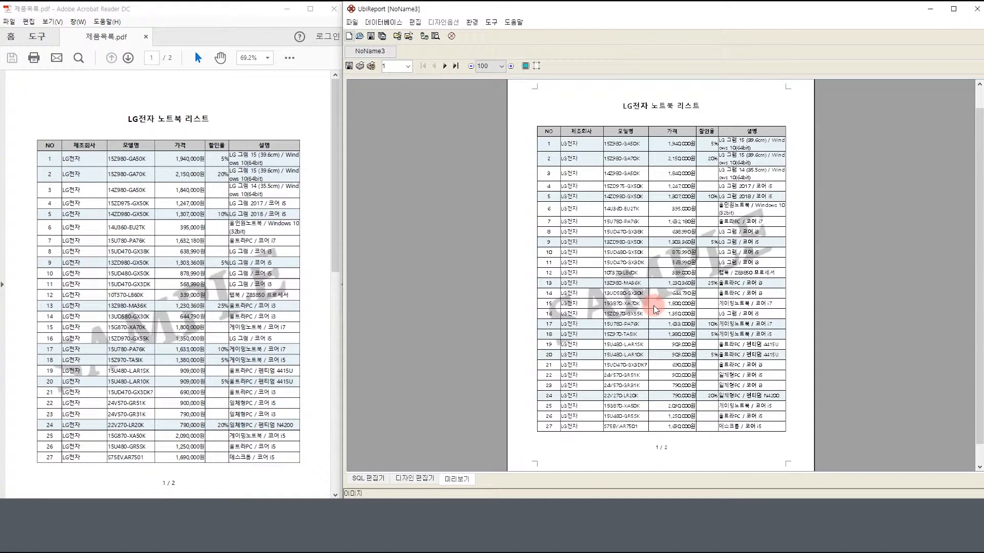
{"action": "left_click", "coordinate": [444, 66]}
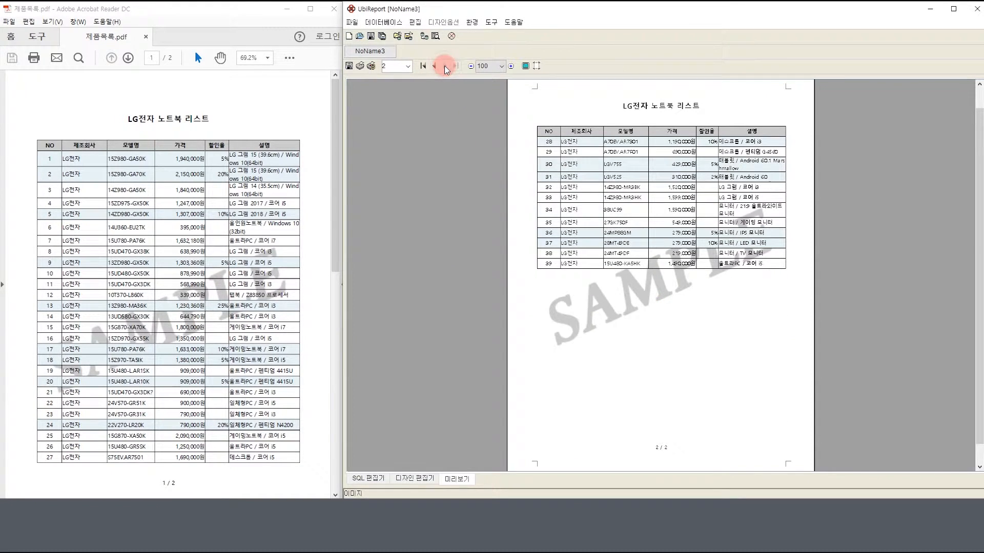
{"action": "left_click", "coordinate": [435, 66]}
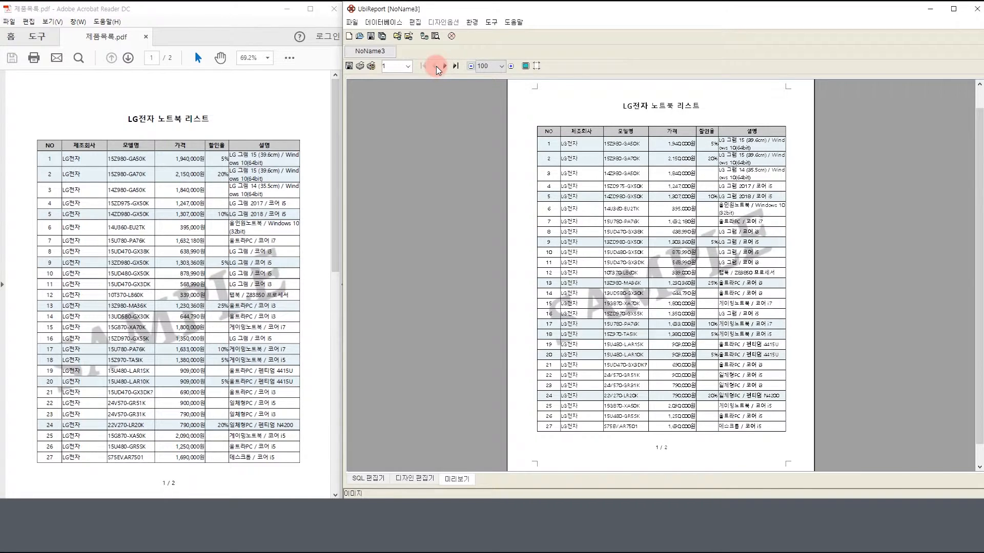
{"action": "left_click", "coordinate": [430, 478]}
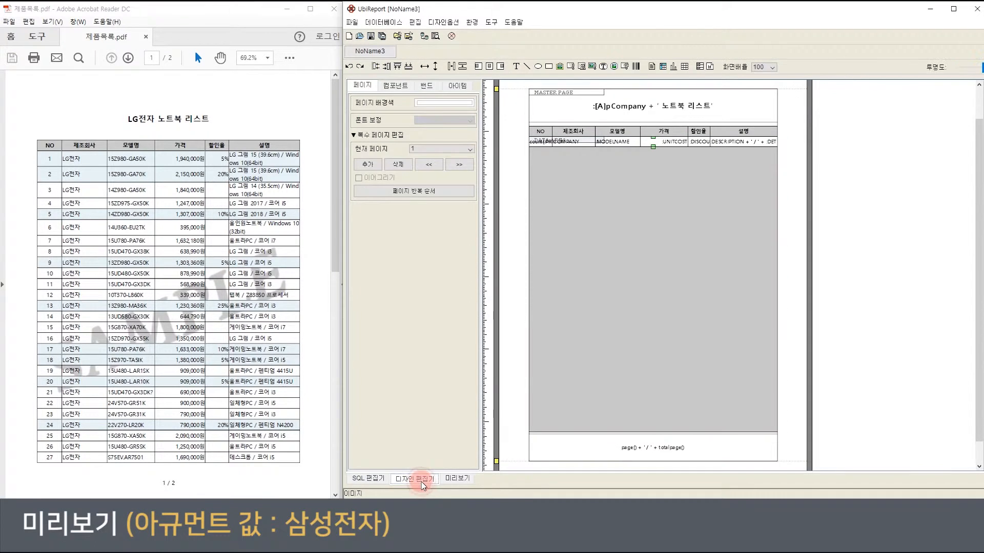
Preview the report with the pCompany argument set to 삼성전자 and check both of its pages.
{"action": "left_click", "coordinate": [457, 478]}
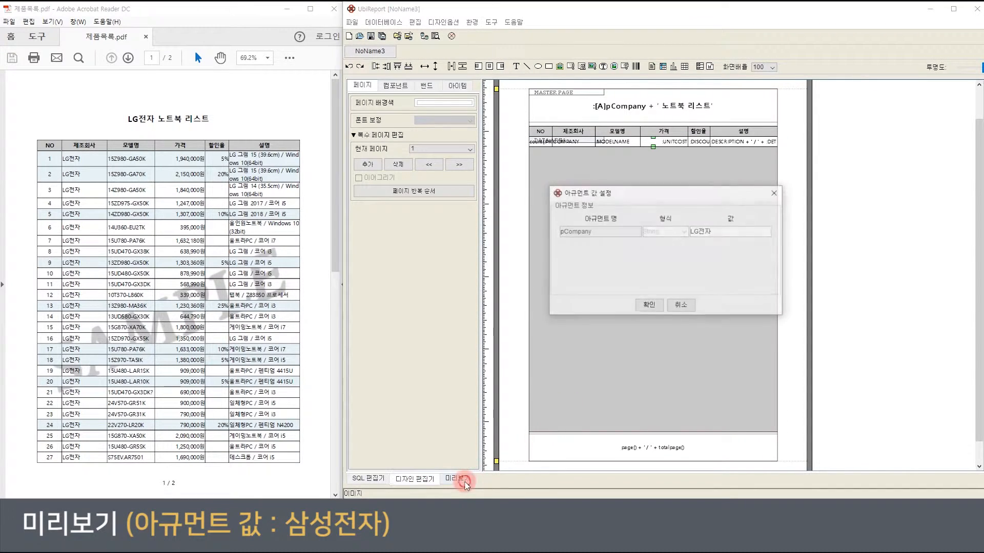
{"action": "left_click", "coordinate": [721, 232]}
{"action": "left_click_drag", "start_coordinate": [593, 230], "coordinate": [583, 227]}
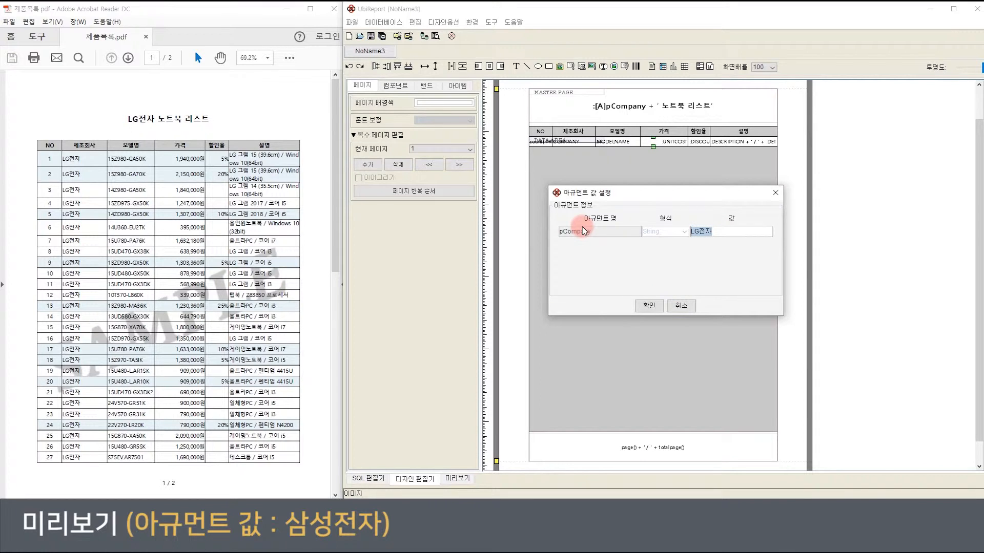
{"action": "type", "text": "삼성전자"}
{"action": "left_click", "coordinate": [642, 306]}
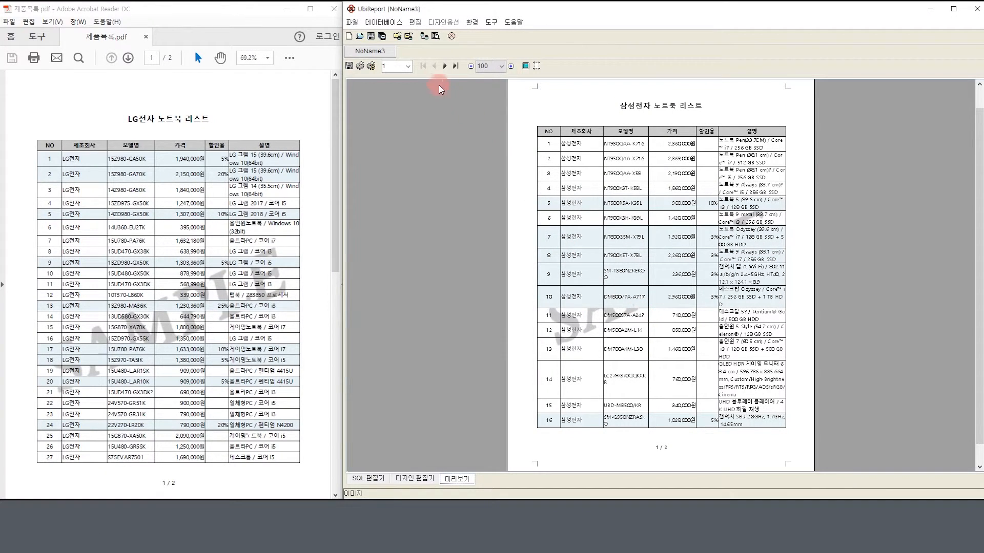
{"action": "left_click", "coordinate": [446, 66]}
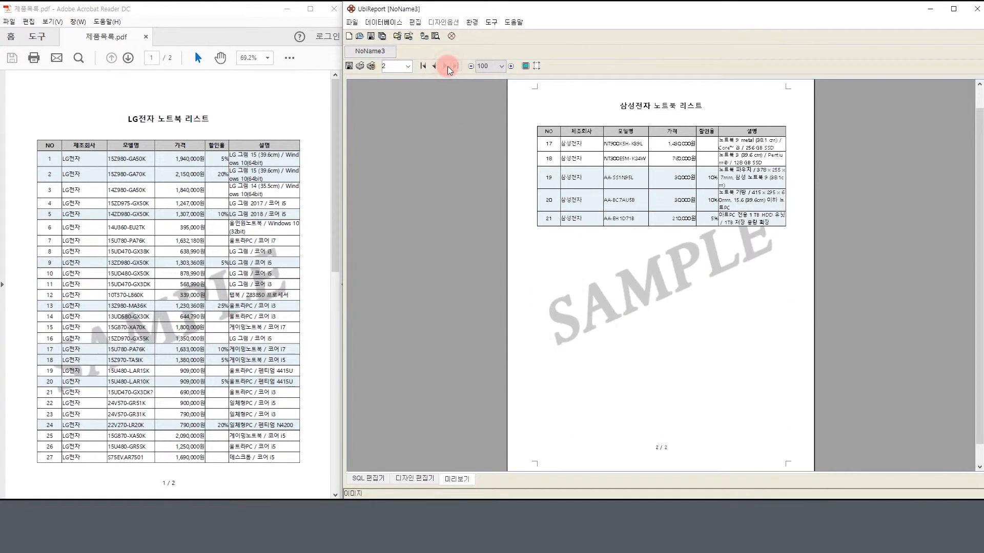
{"action": "left_click", "coordinate": [438, 66]}
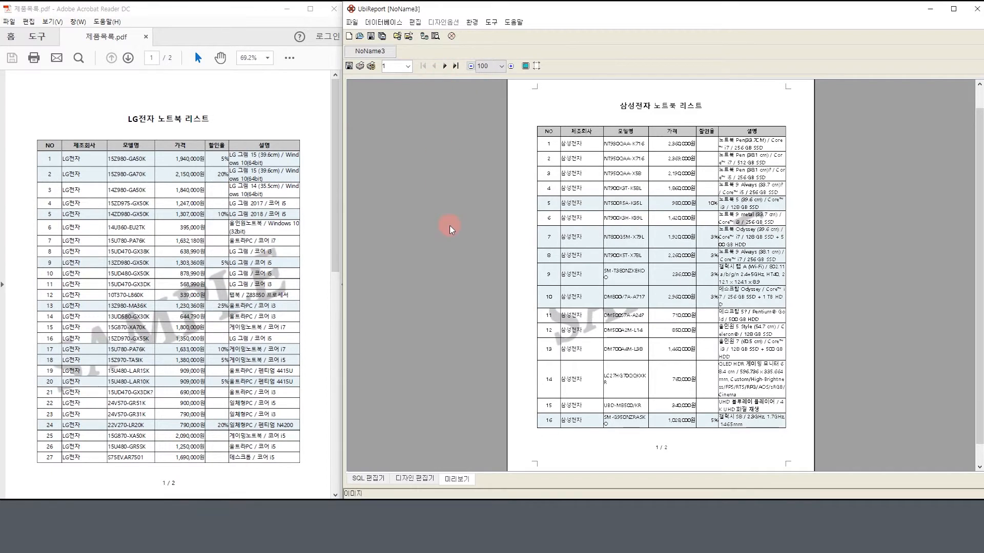